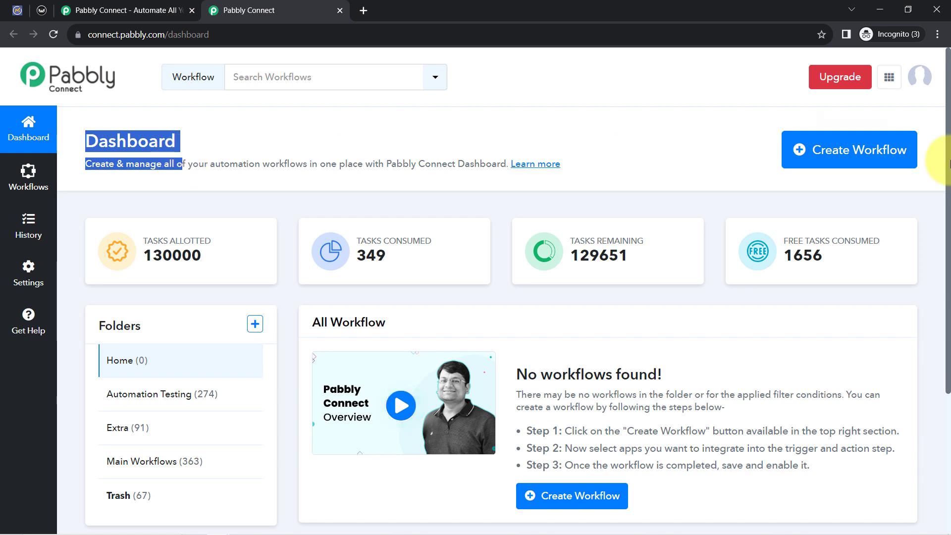
Create a new workflow named "Add Mautic Contacts to Sendy as Subscriber Automatically"
{"action": "left_click", "coordinate": [878, 151]}
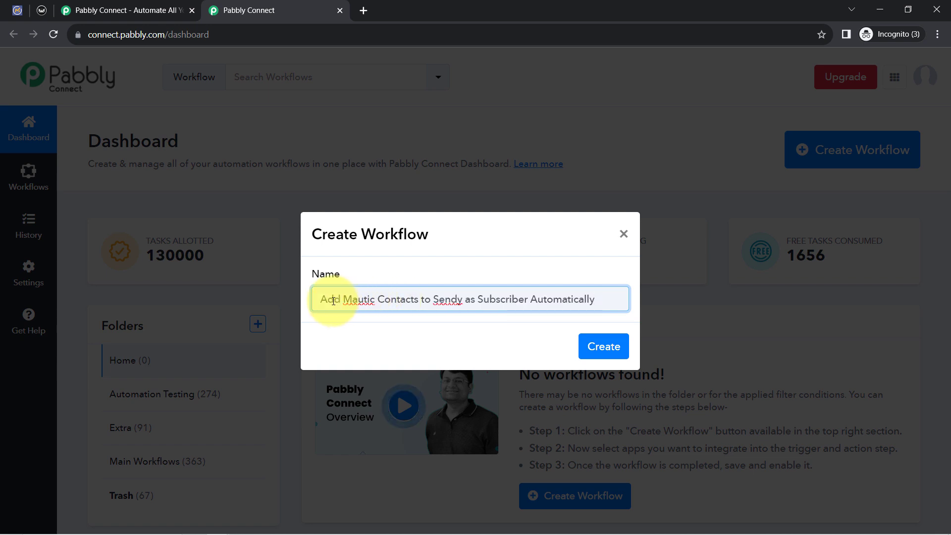
{"action": "left_click_drag", "start_coordinate": [338, 303], "coordinate": [398, 303]}
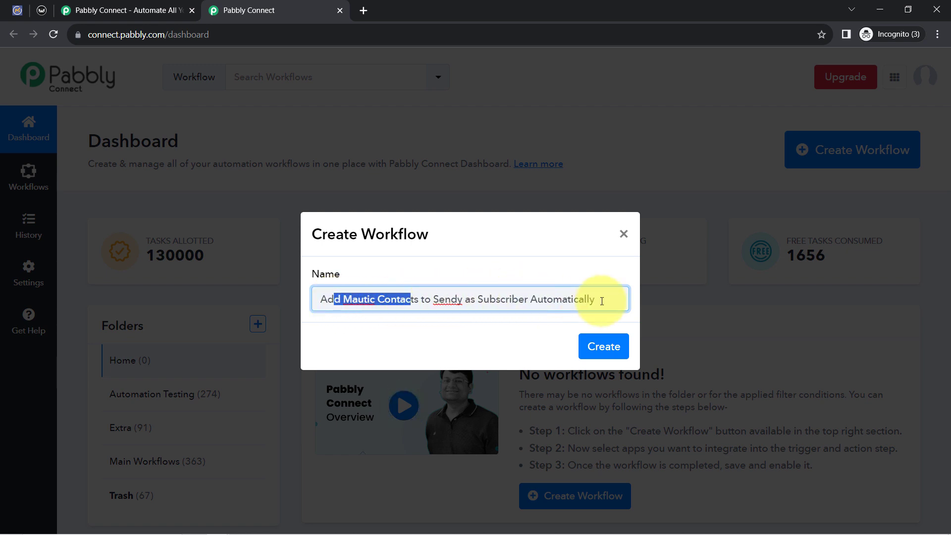
{"action": "left_click", "coordinate": [616, 348]}
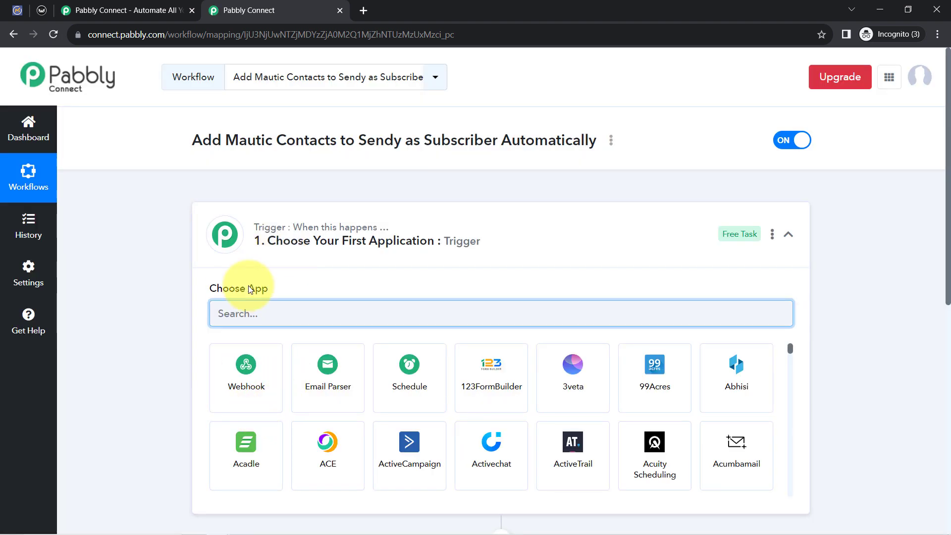
Search for Mautic and choose it as the workflow's trigger application
{"action": "left_click", "coordinate": [263, 229]}
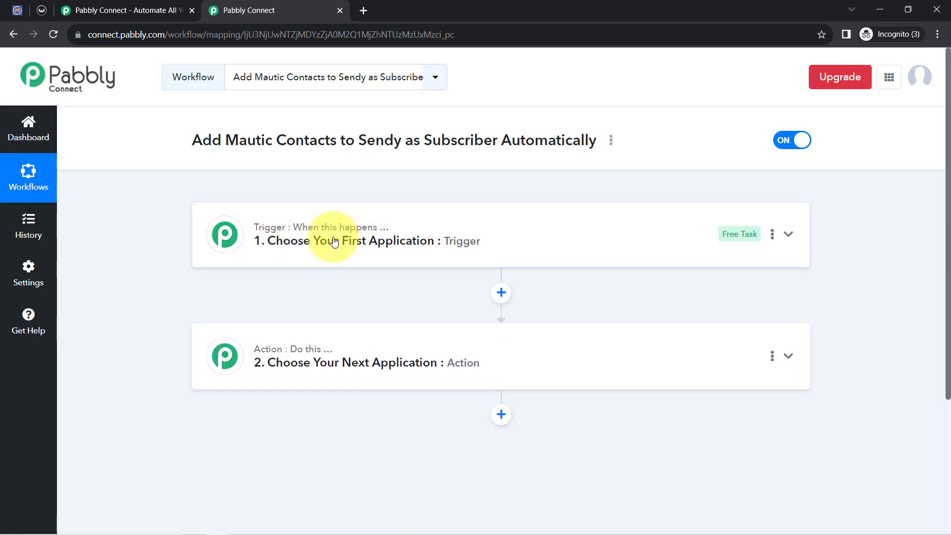
{"action": "mouse_move", "coordinate": [298, 350]}
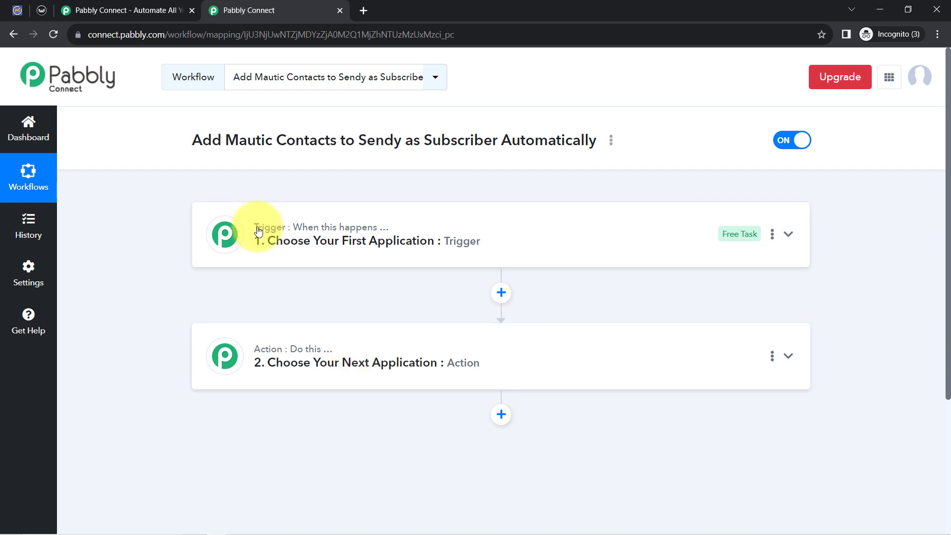
{"action": "left_click", "coordinate": [283, 232]}
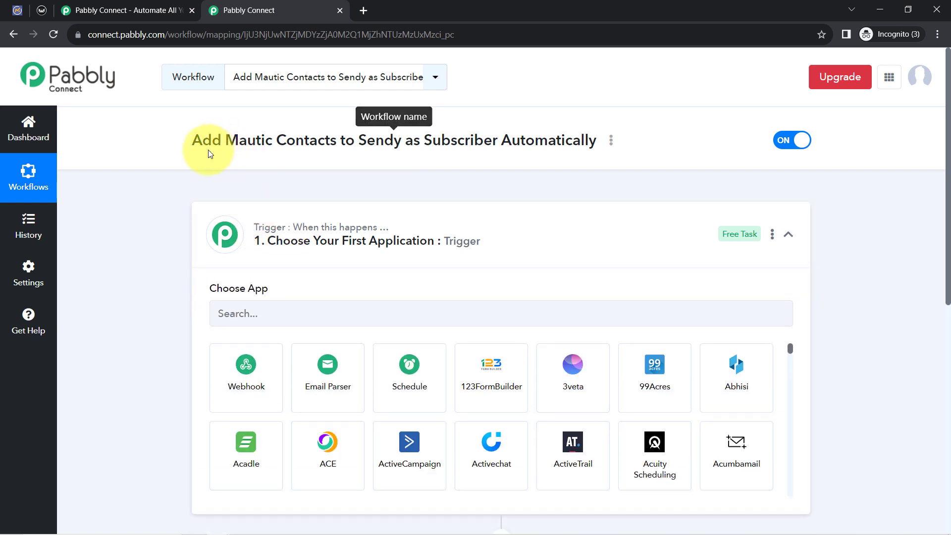
{"action": "left_click_drag", "start_coordinate": [229, 153], "coordinate": [250, 141]}
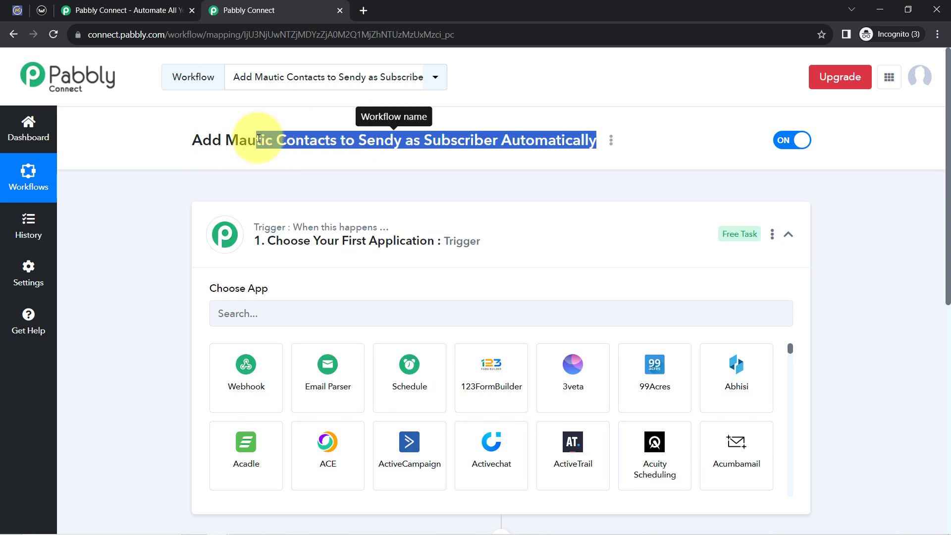
{"action": "left_click", "coordinate": [264, 314]}
{"action": "type", "text": "m"}
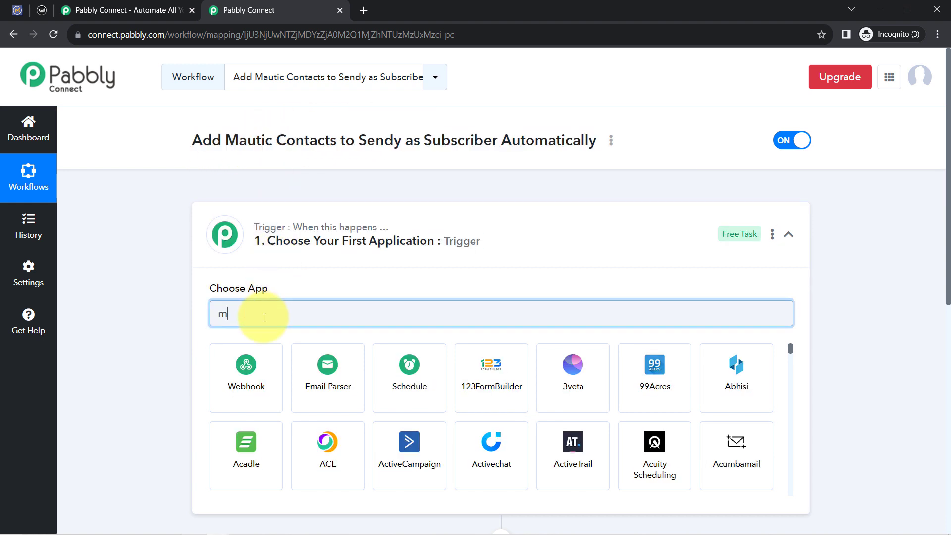
{"action": "type", "text": "aut"}
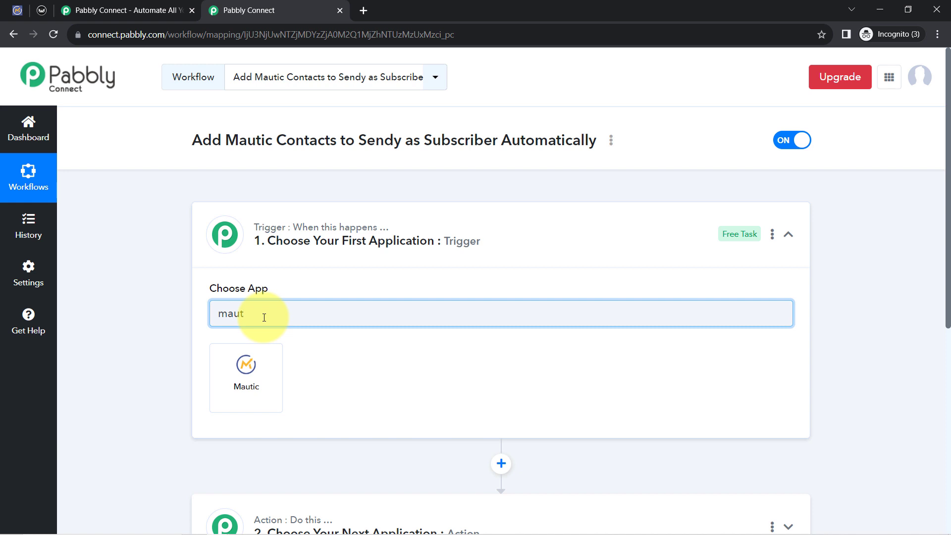
{"action": "left_click", "coordinate": [251, 369]}
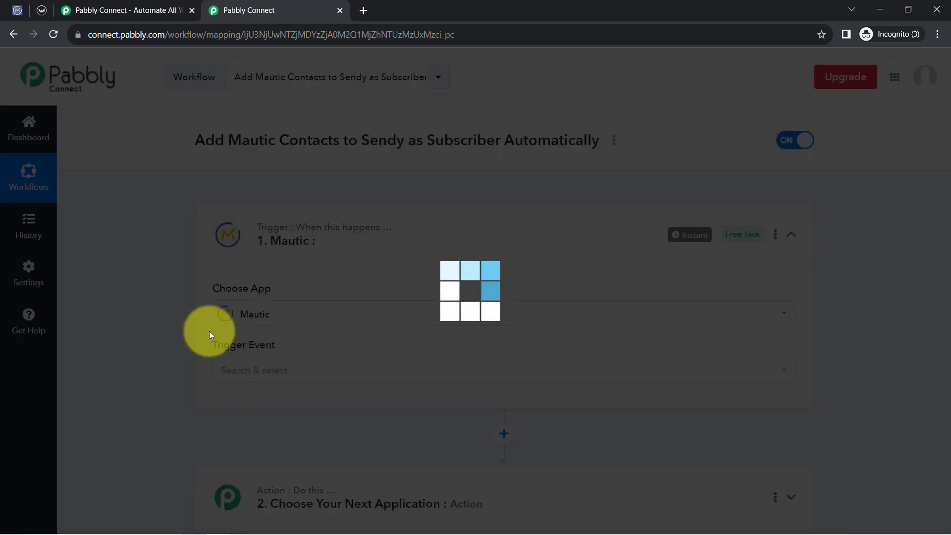
Search for Sendy and choose it as the application for the workflow's action step
{"action": "scroll", "coordinate": [167, 349], "scroll_direction": "down", "scroll_amount": 3}
{"action": "scroll", "coordinate": [166, 346], "scroll_direction": "down", "scroll_amount": 3}
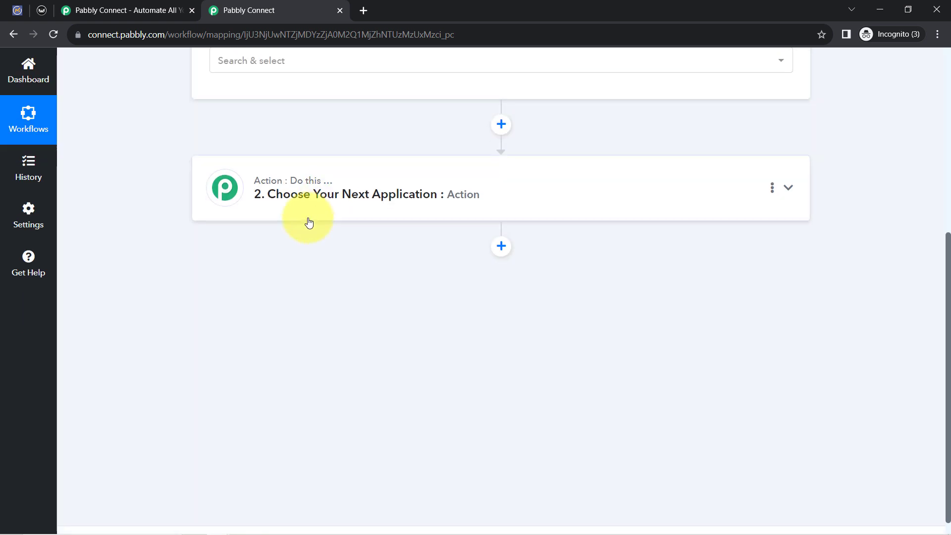
{"action": "left_click", "coordinate": [308, 218]}
{"action": "left_click", "coordinate": [242, 268]}
{"action": "type", "text": "end"}
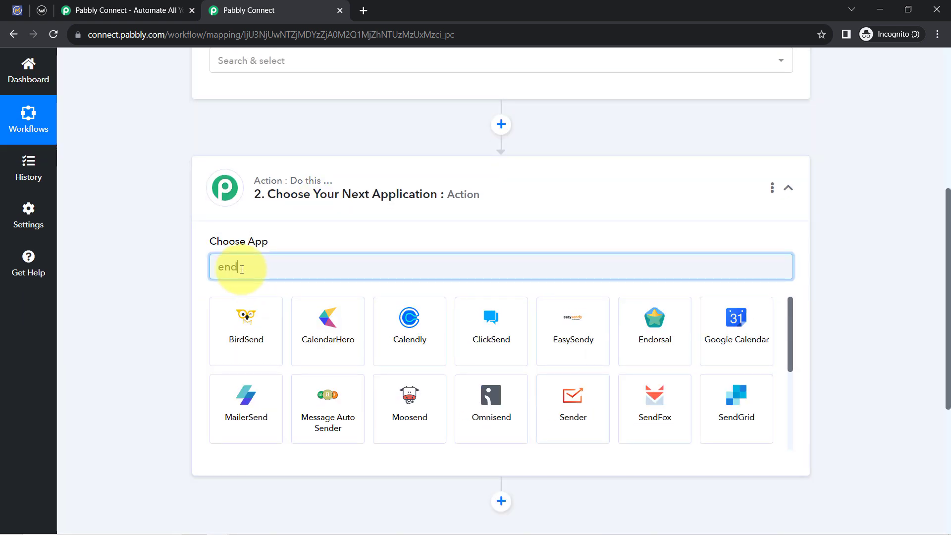
{"action": "type", "text": "y"}
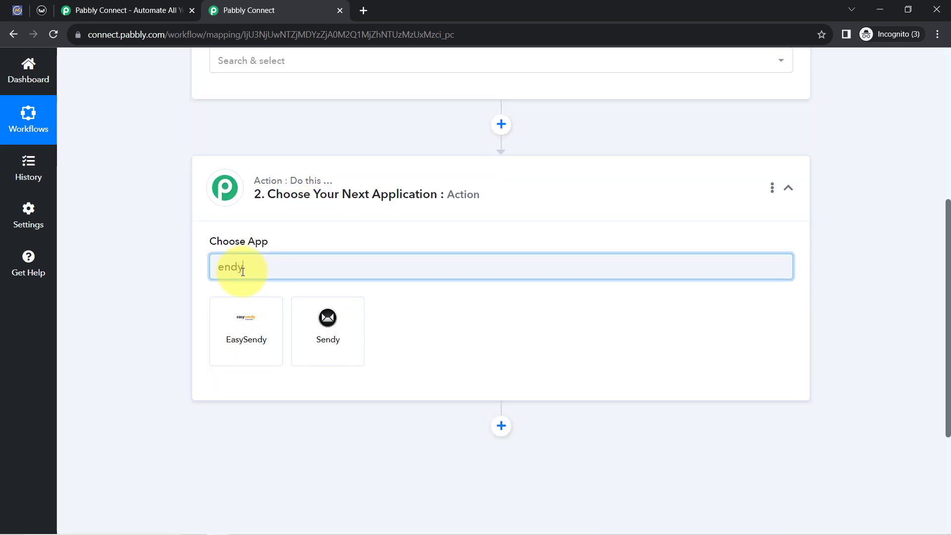
{"action": "left_click", "coordinate": [314, 317]}
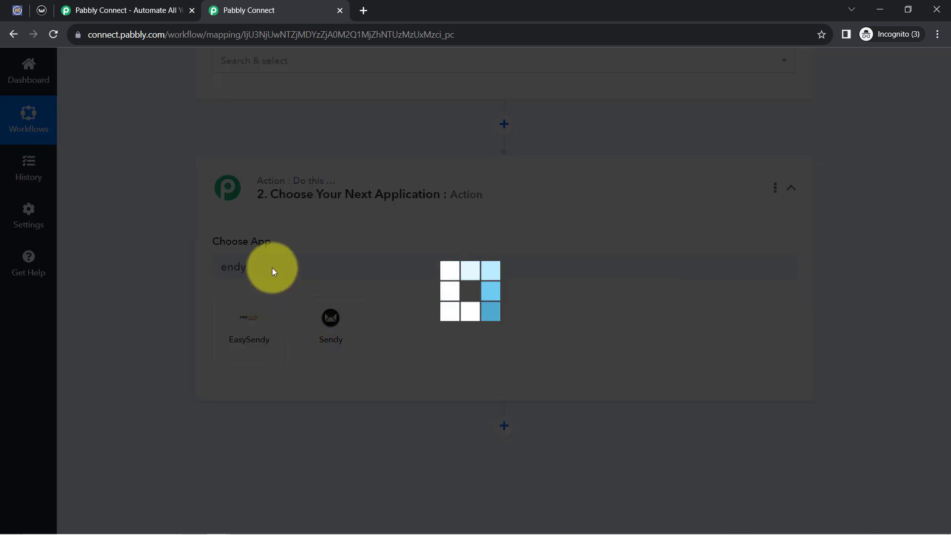
Set the Mautic trigger event to New Form Entry
{"action": "scroll", "coordinate": [236, 251], "scroll_direction": "up", "scroll_amount": 2}
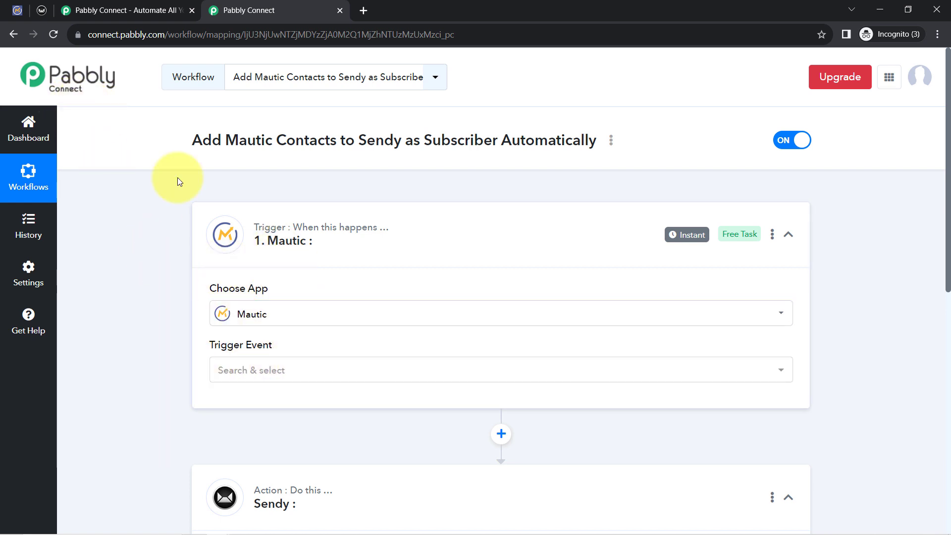
{"action": "scroll", "coordinate": [155, 282], "scroll_direction": "down", "scroll_amount": 4}
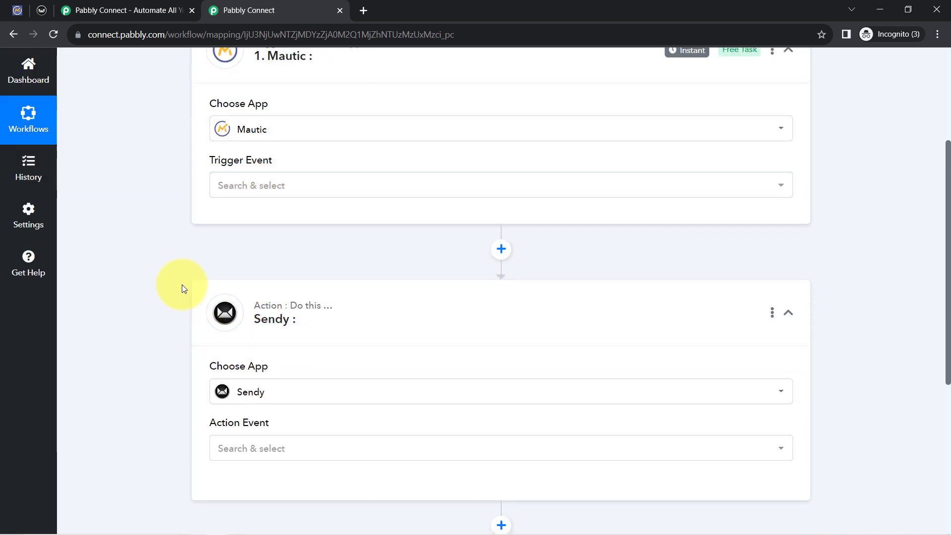
{"action": "scroll", "coordinate": [182, 285], "scroll_direction": "up", "scroll_amount": 4}
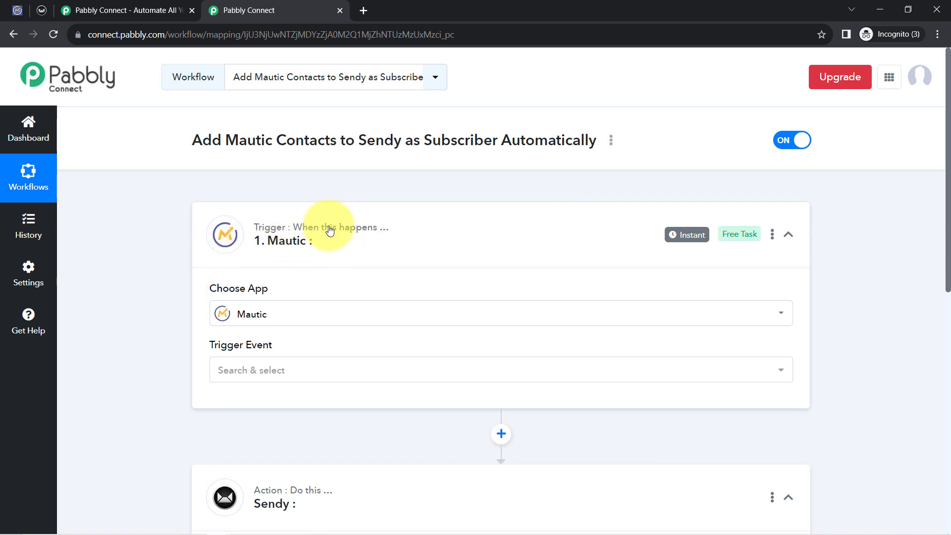
{"action": "mouse_move", "coordinate": [300, 246]}
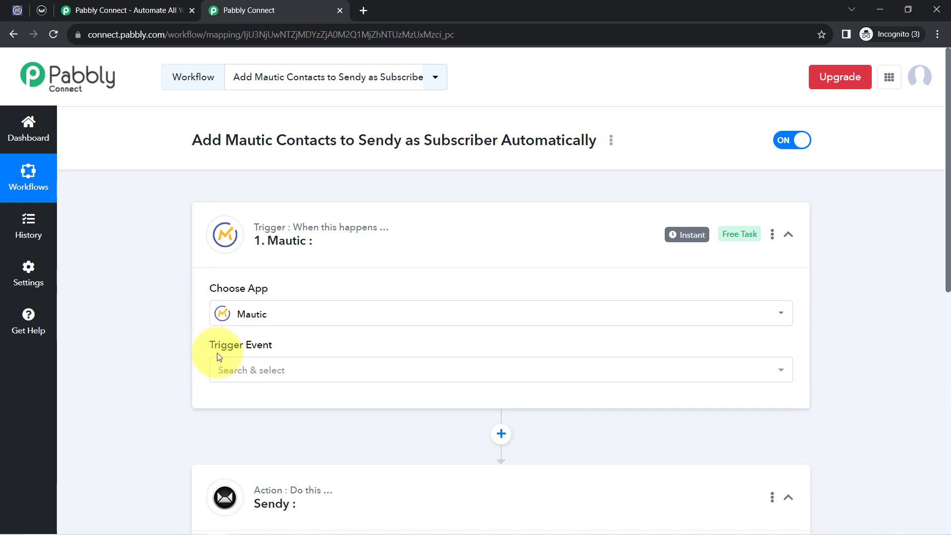
{"action": "left_click", "coordinate": [224, 371]}
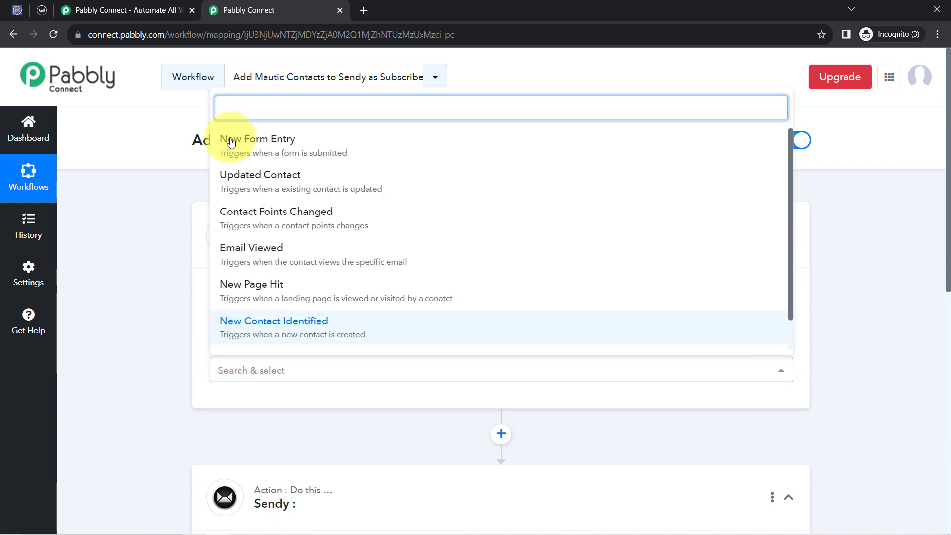
{"action": "left_click", "coordinate": [315, 149]}
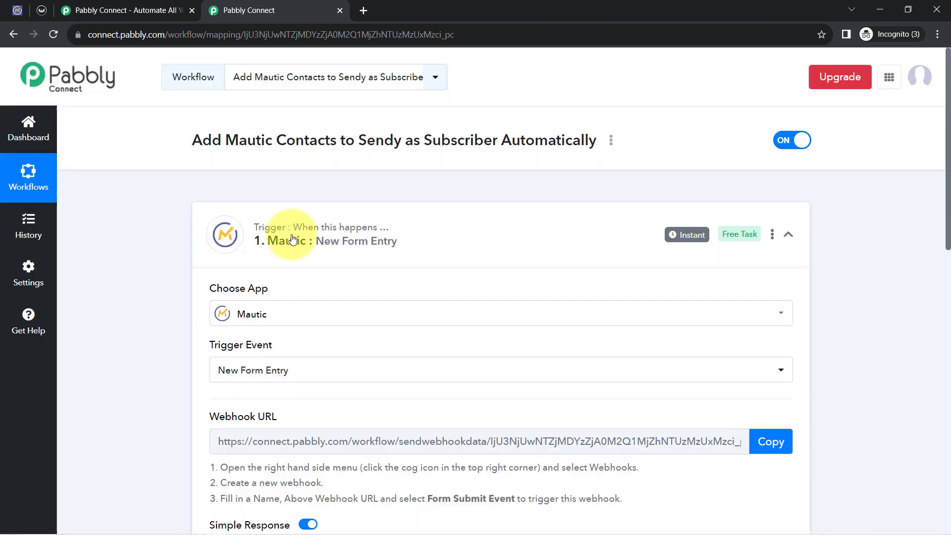
Read the Mautic trigger's webhook setup instructions and copy its webhook URL
{"action": "scroll", "coordinate": [278, 237], "scroll_direction": "down", "scroll_amount": 10}
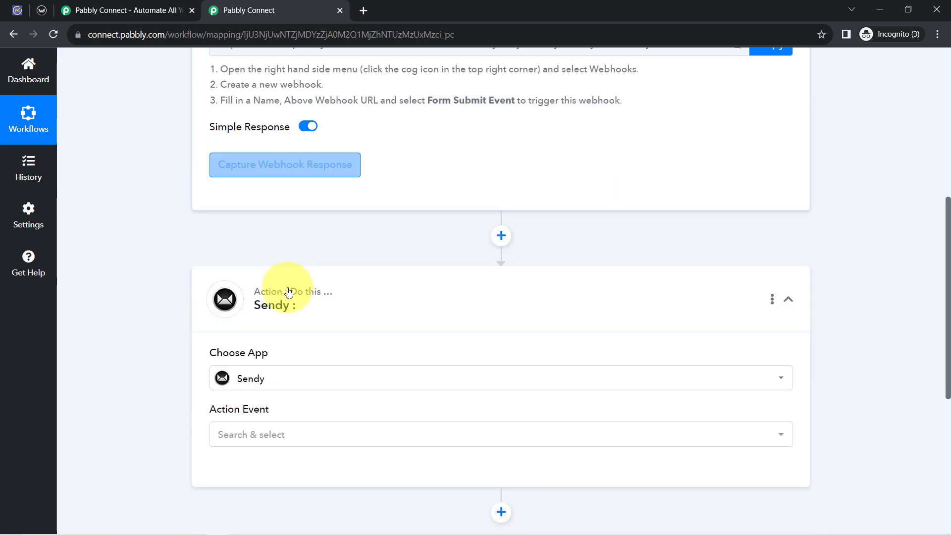
{"action": "scroll", "coordinate": [272, 280], "scroll_direction": "up", "scroll_amount": 10}
{"action": "scroll", "coordinate": [274, 287], "scroll_direction": "down", "scroll_amount": 1}
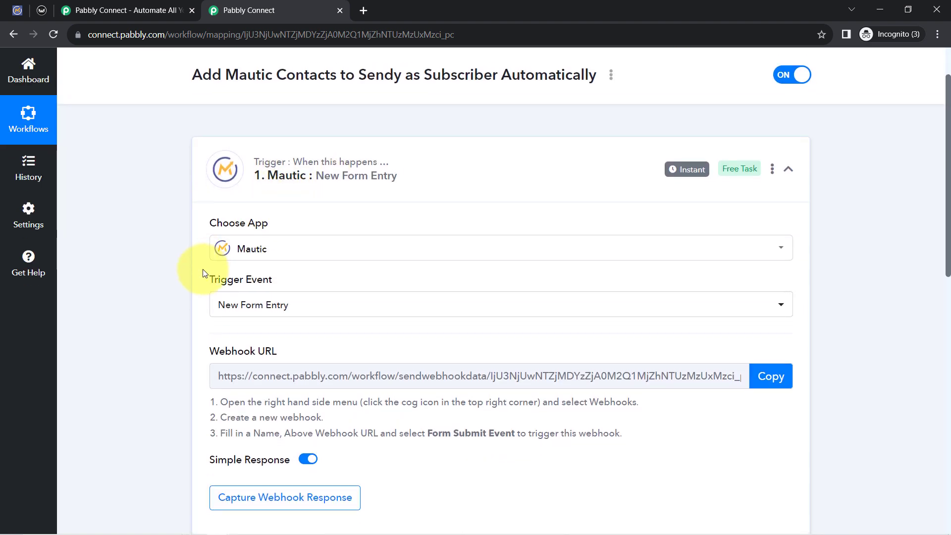
{"action": "scroll", "coordinate": [205, 269], "scroll_direction": "down", "scroll_amount": 3}
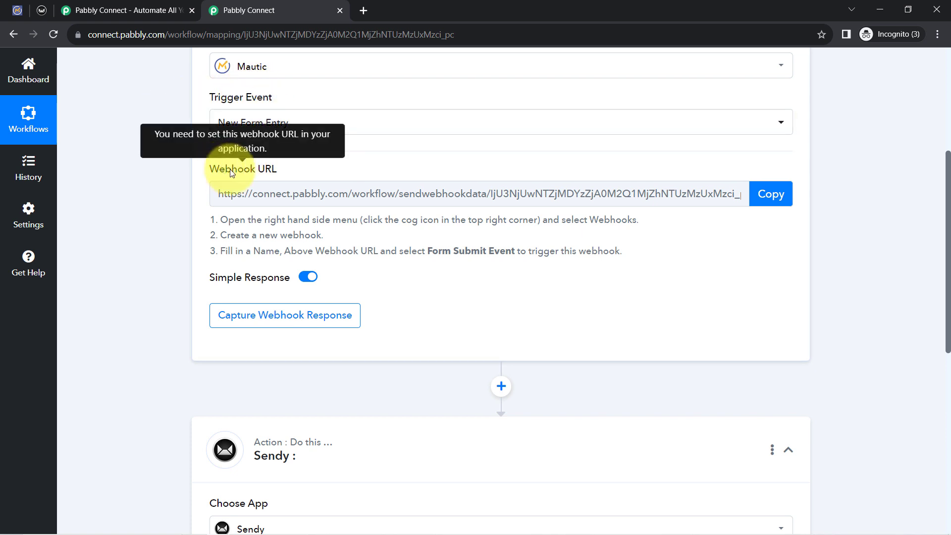
{"action": "left_click_drag", "start_coordinate": [219, 170], "coordinate": [280, 170]}
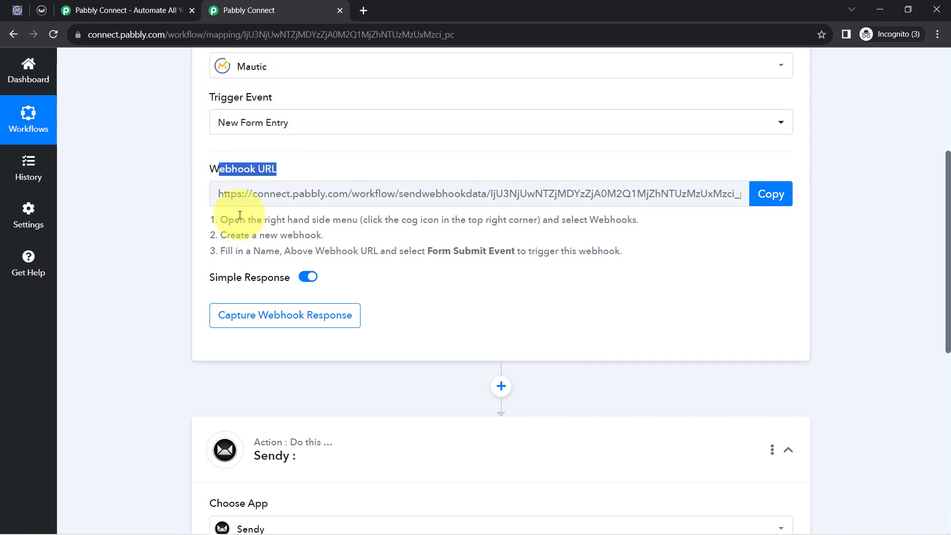
{"action": "left_click_drag", "start_coordinate": [240, 220], "coordinate": [325, 236]}
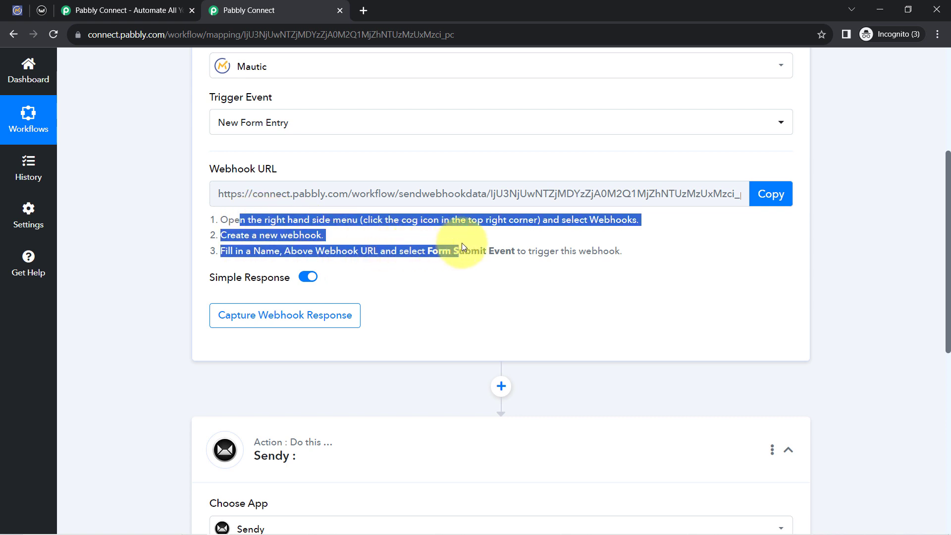
{"action": "left_click", "coordinate": [426, 239]}
{"action": "left_click_drag", "start_coordinate": [239, 225], "coordinate": [289, 257]}
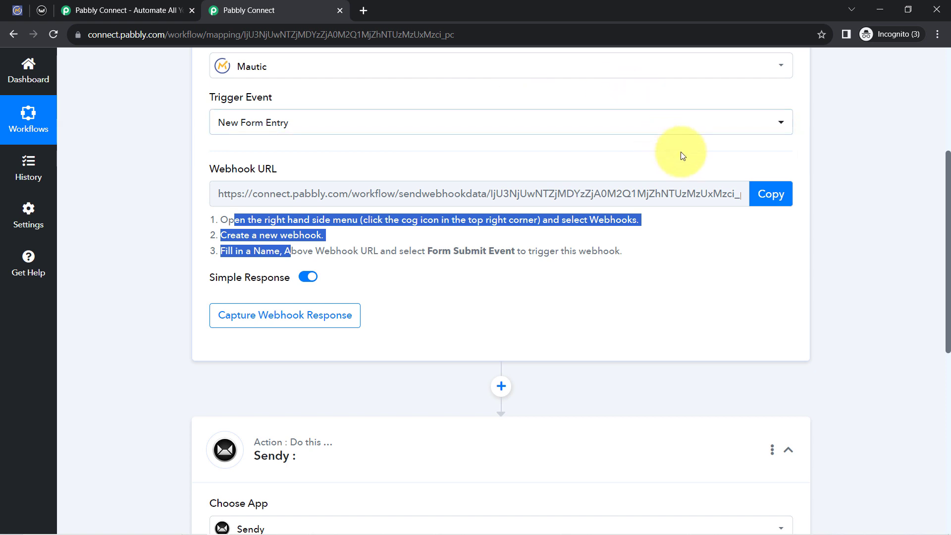
{"action": "left_click", "coordinate": [757, 198]}
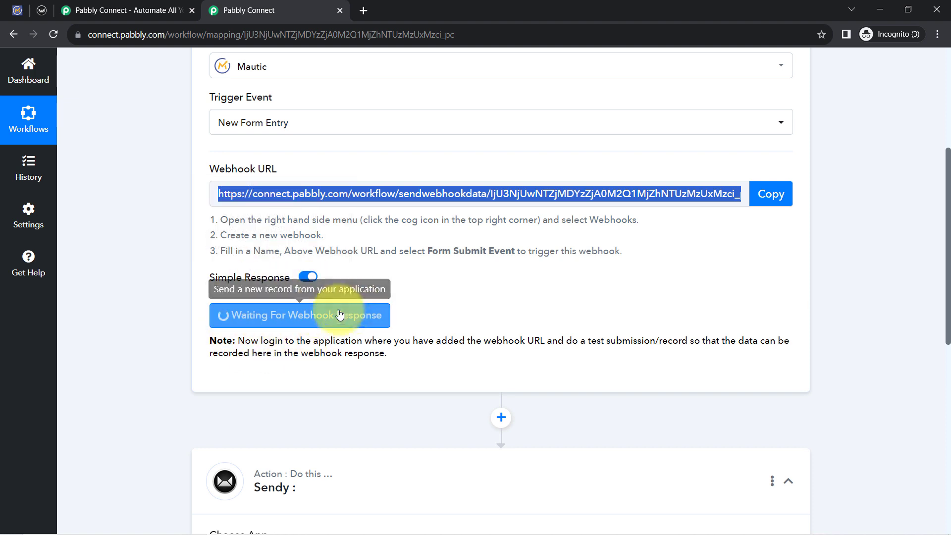
Review the first instruction on where to find Webhooks in Mautic's settings
{"action": "left_click", "coordinate": [17, 10]}
{"action": "left_click", "coordinate": [248, 10]}
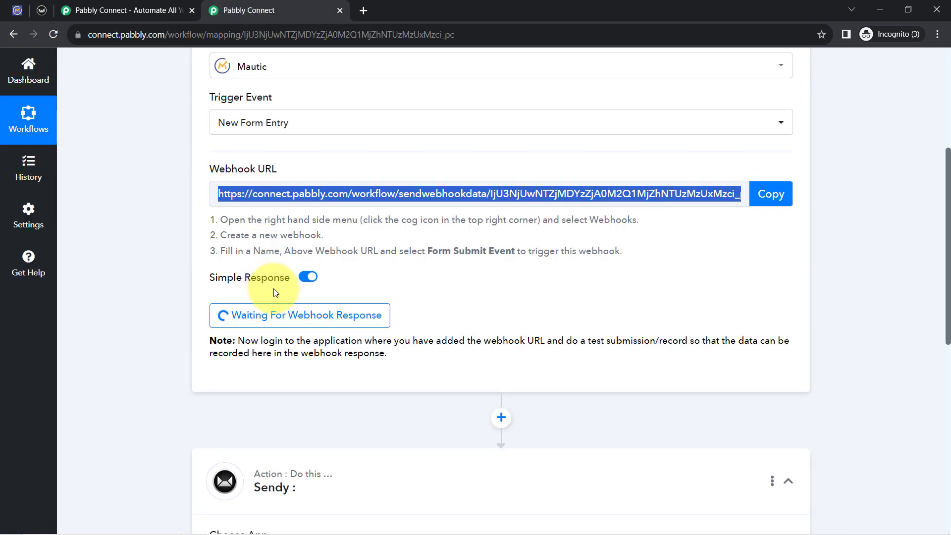
{"action": "left_click", "coordinate": [236, 218]}
{"action": "left_click_drag", "start_coordinate": [236, 218], "coordinate": [315, 220]}
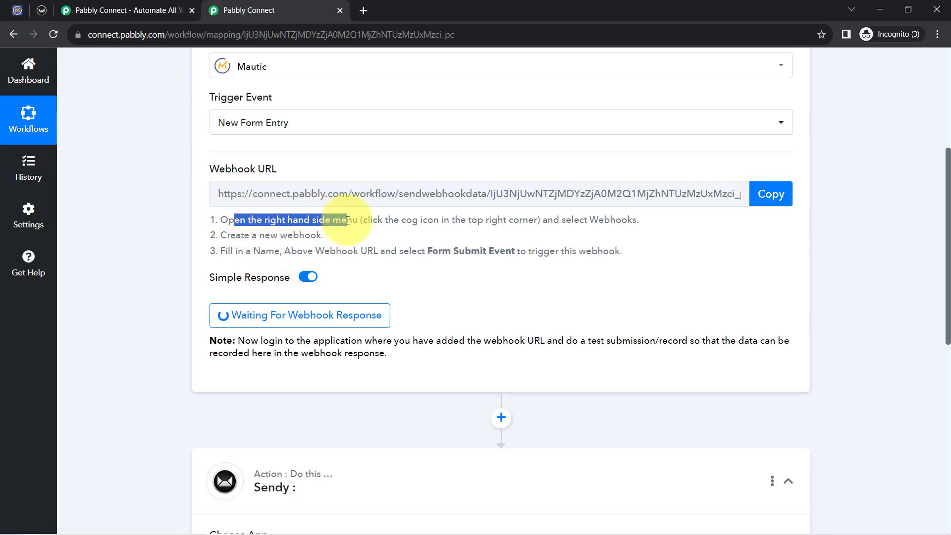
{"action": "left_click_drag", "start_coordinate": [386, 220], "coordinate": [409, 220]}
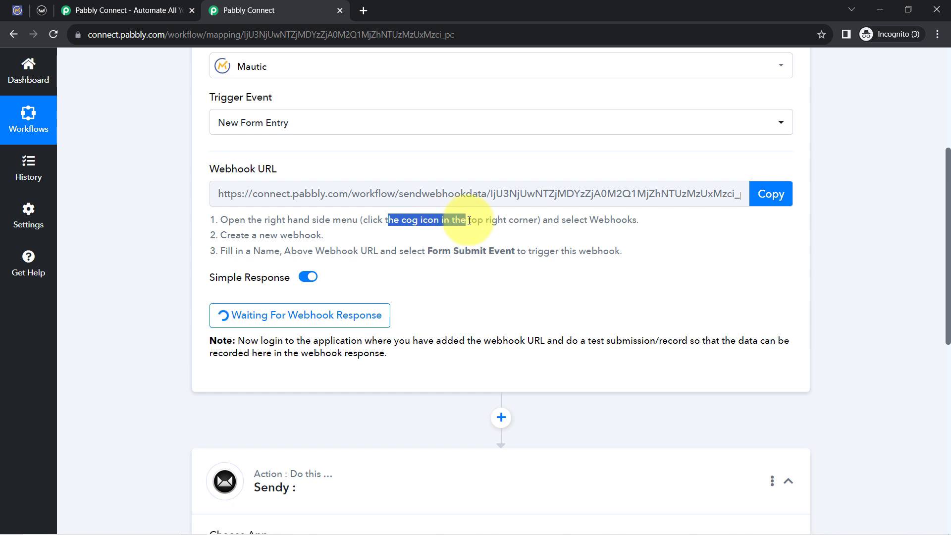
{"action": "left_click_drag", "start_coordinate": [469, 220], "coordinate": [518, 220]}
Switch to Mautic and start creating a new webhook in its Webhooks settings
{"action": "left_click", "coordinate": [17, 10]}
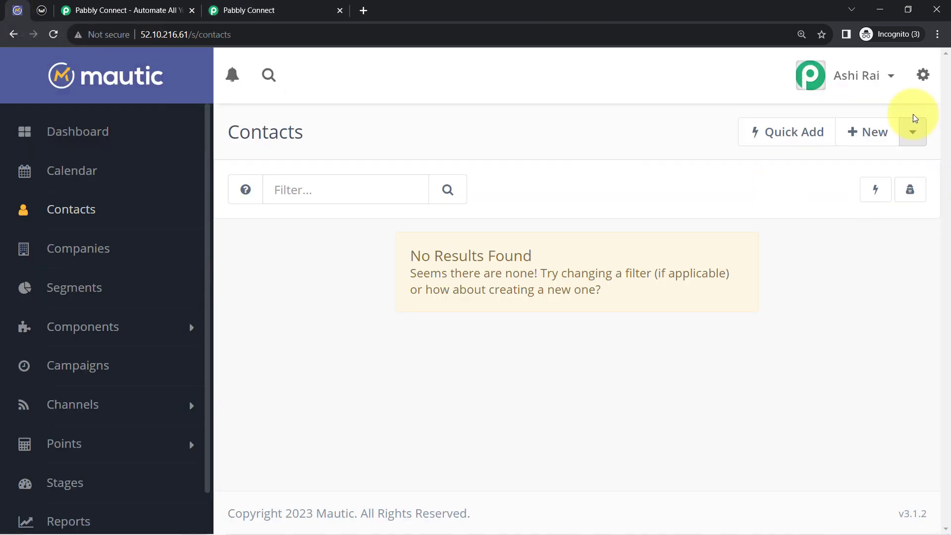
{"action": "left_click", "coordinate": [921, 75]}
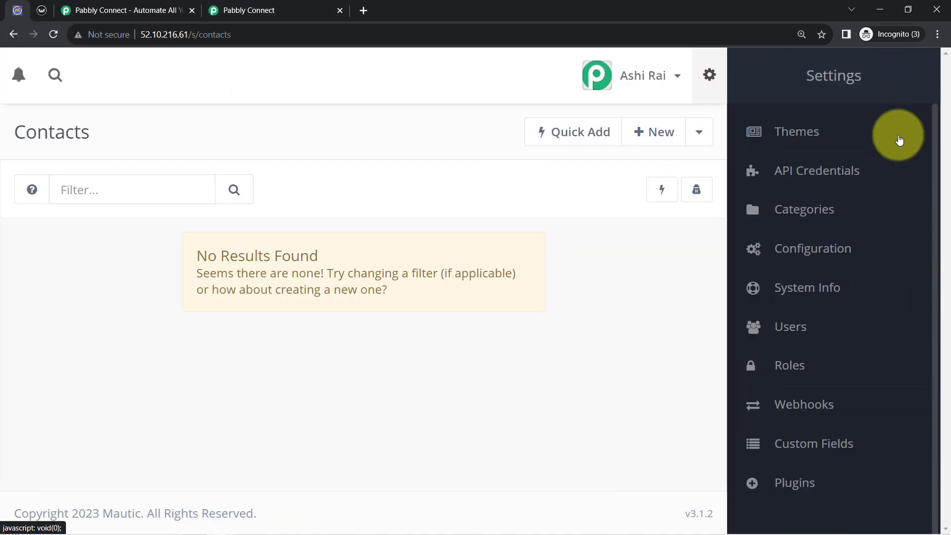
{"action": "left_click", "coordinate": [814, 403]}
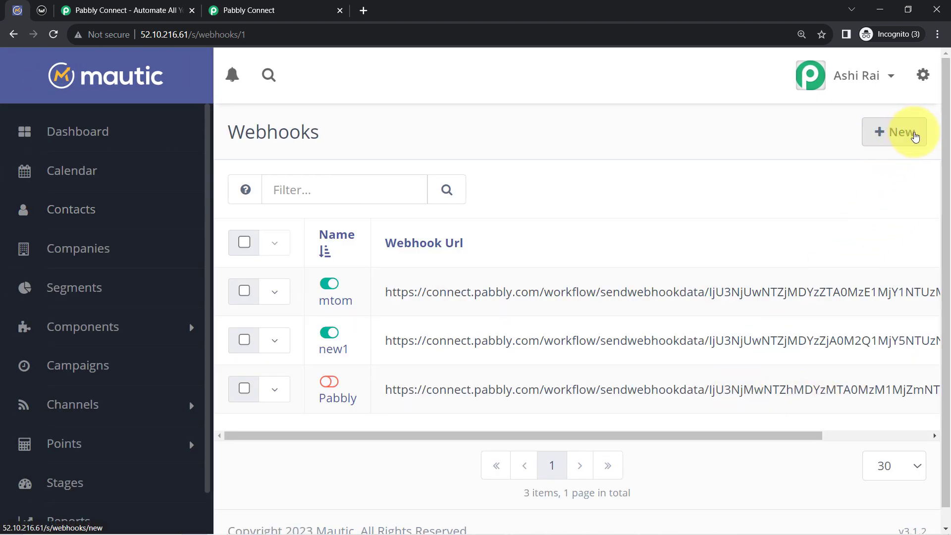
{"action": "left_click", "coordinate": [902, 132]}
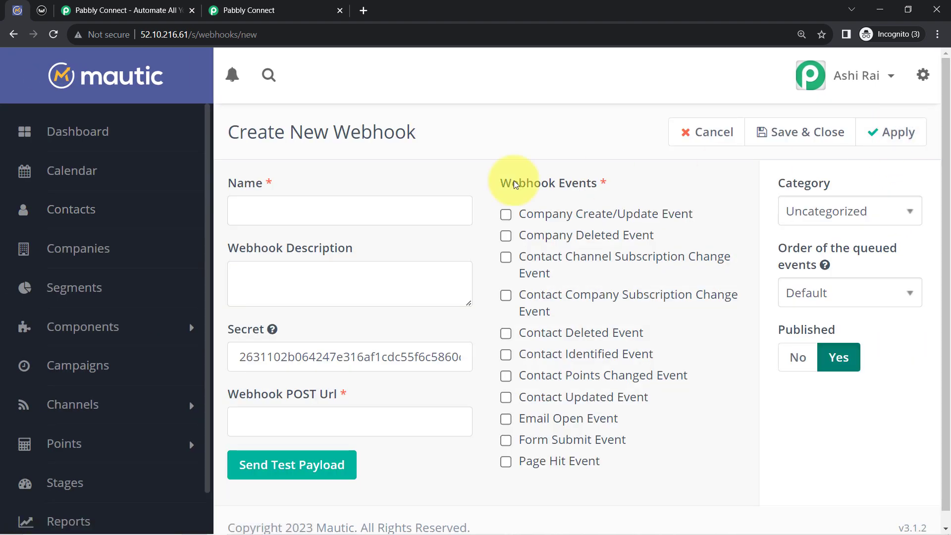
Paste the copied Pabbly Connect webhook URL as the POST URL of the new Mautic webhook
{"action": "left_click_drag", "start_coordinate": [246, 399], "coordinate": [296, 410]}
{"action": "left_click", "coordinate": [273, 418]}
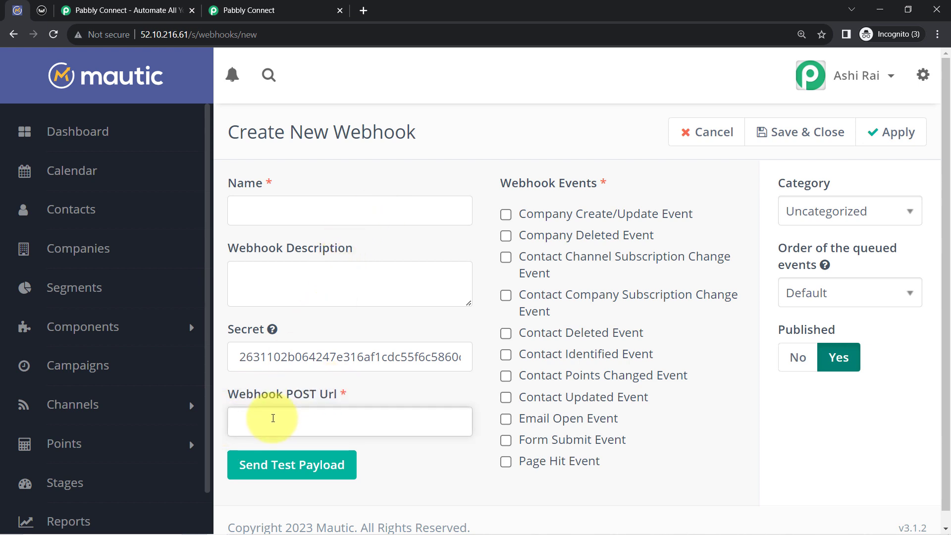
{"action": "left_click", "coordinate": [238, 10]}
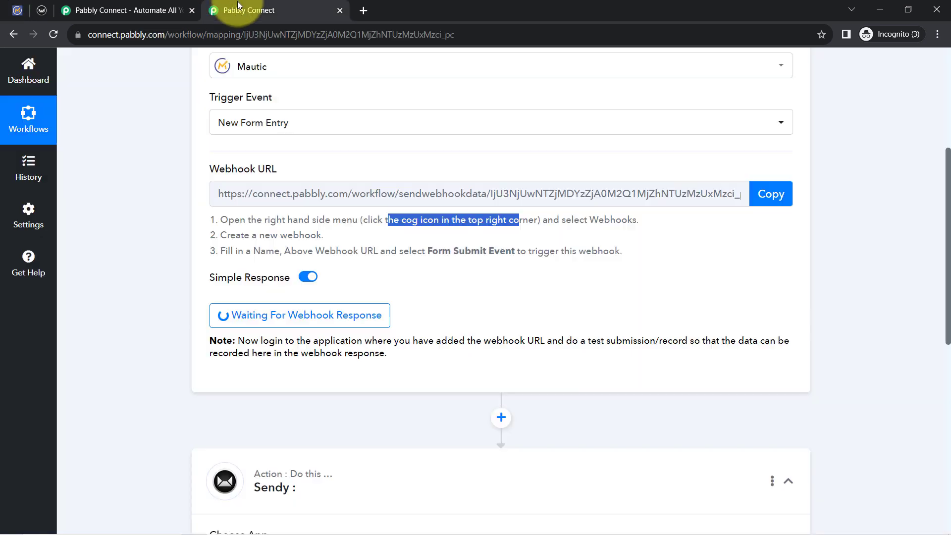
{"action": "left_click", "coordinate": [20, 7]}
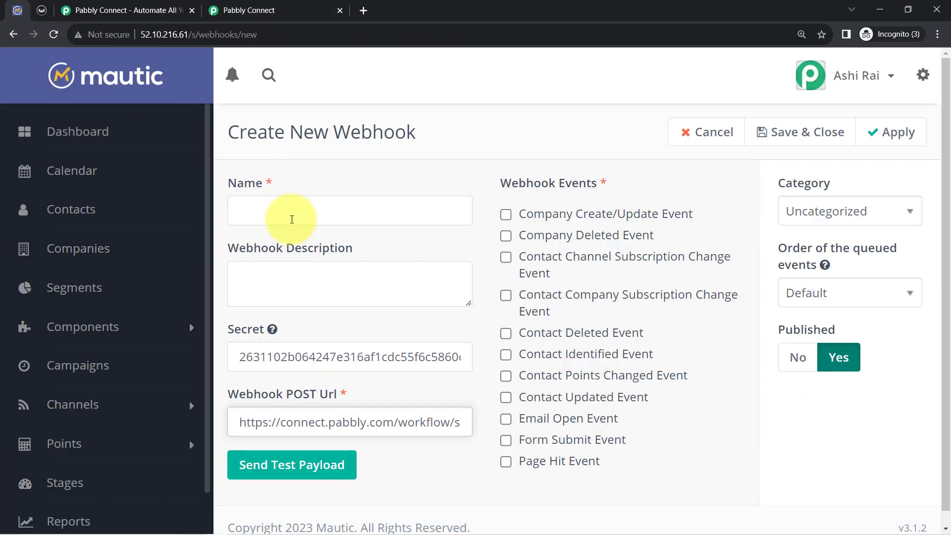
Name the webhook "Connection with Pabbly Connect", enable Form Submit Event, and check the choice against the third setup instruction in Pabbly Connect
{"action": "left_click", "coordinate": [250, 214]}
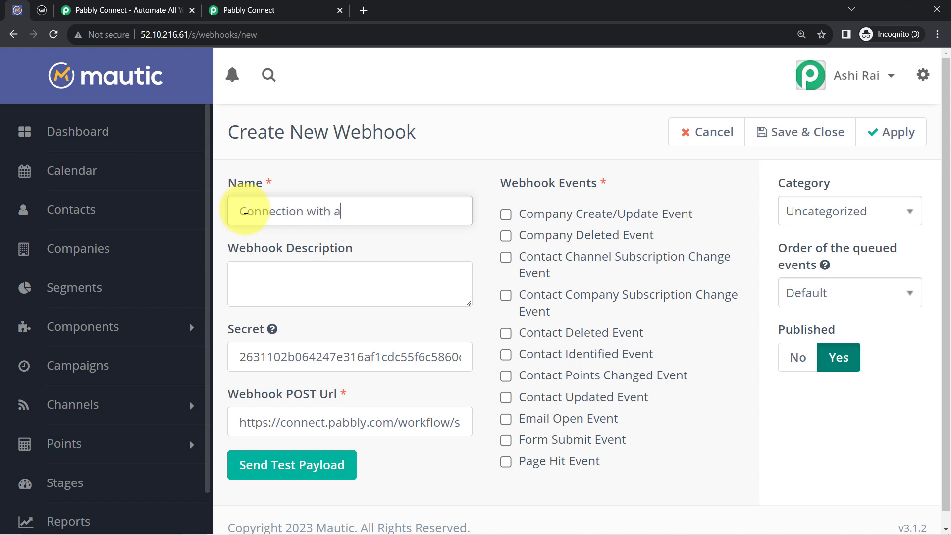
{"action": "type", "text": "Connection with Pabbly Connect"}
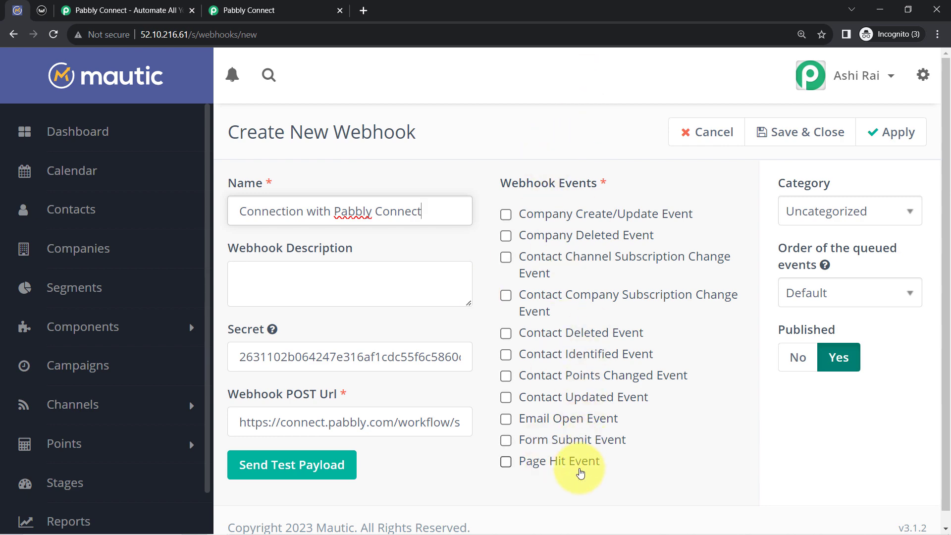
{"action": "left_click", "coordinate": [505, 440]}
{"action": "left_click", "coordinate": [245, 10]}
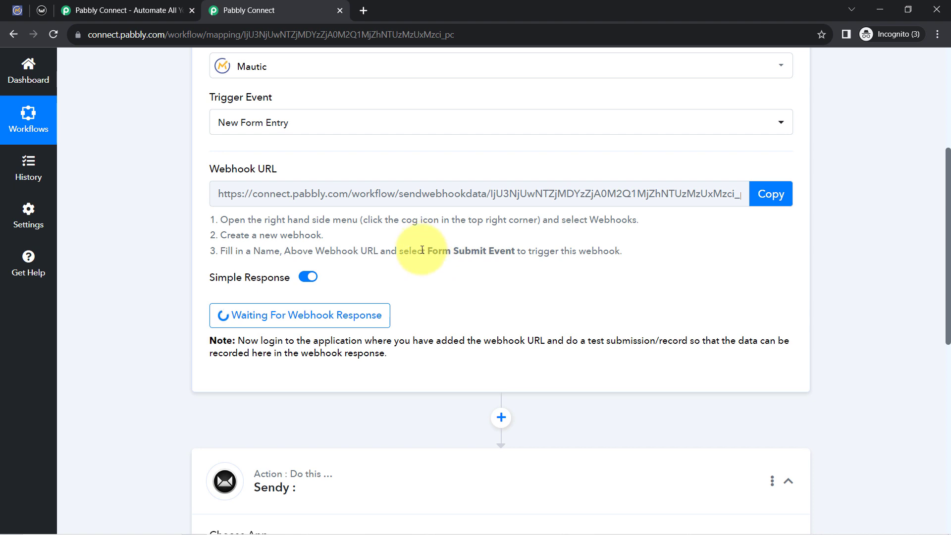
{"action": "left_click_drag", "start_coordinate": [422, 250], "coordinate": [623, 251]}
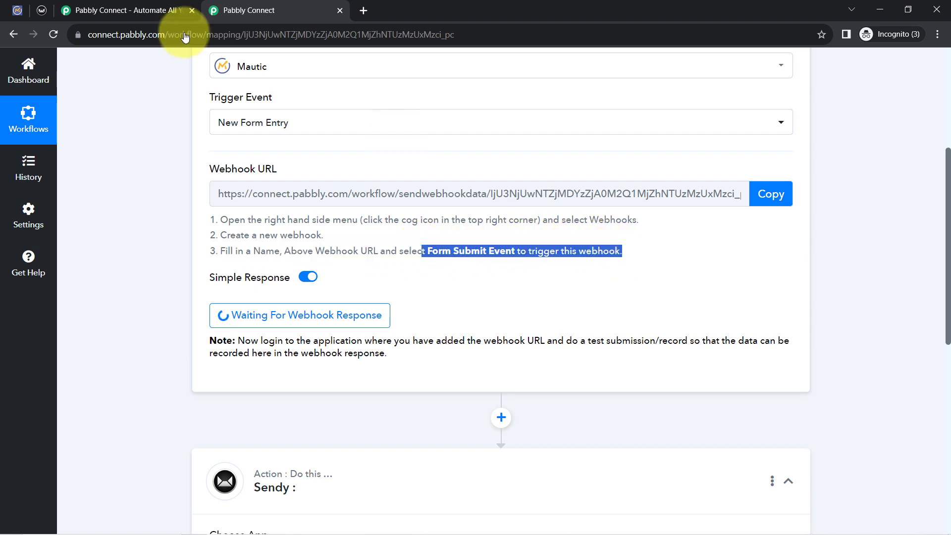
Send a test payload from the Mautic webhook and review the captured response in Pabbly Connect
{"action": "left_click", "coordinate": [15, 11]}
{"action": "left_click", "coordinate": [265, 466]}
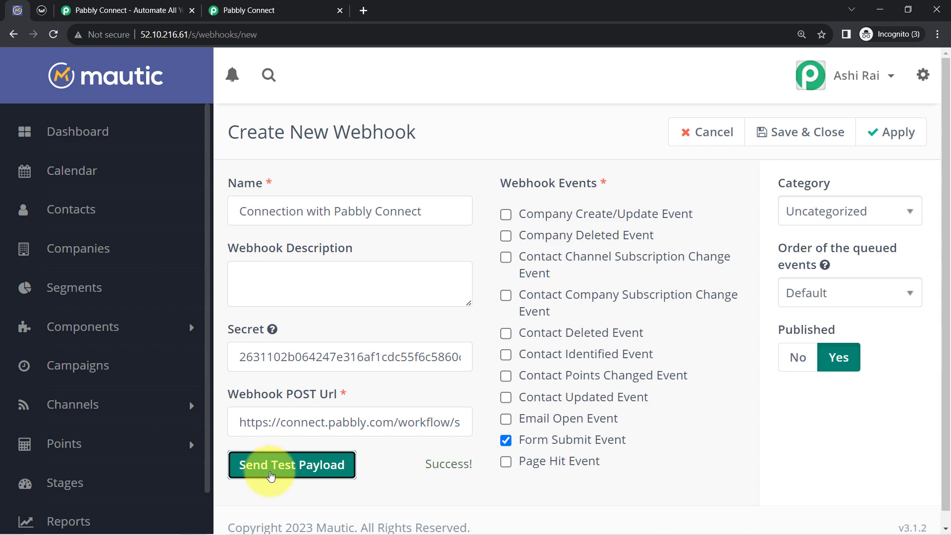
{"action": "left_click", "coordinate": [242, 9]}
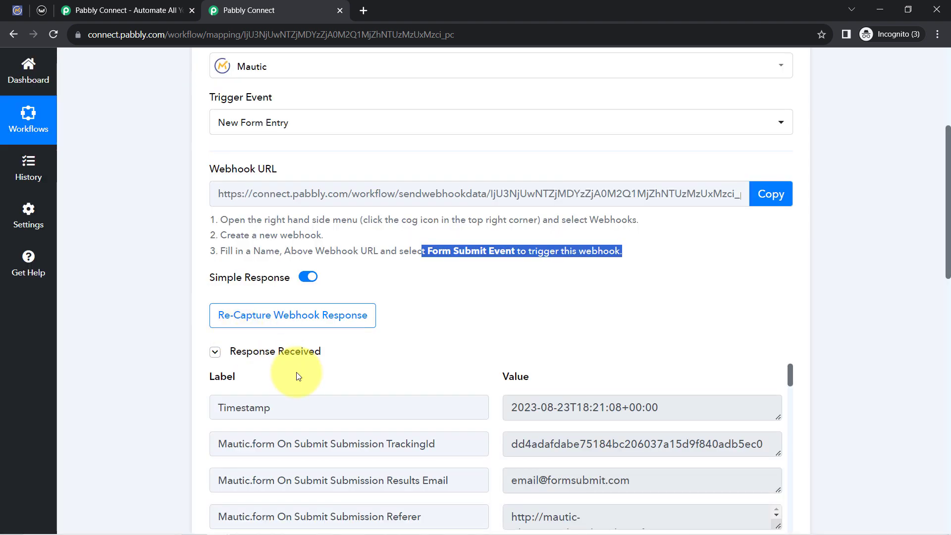
{"action": "scroll", "coordinate": [530, 377], "scroll_direction": "down", "scroll_amount": 3}
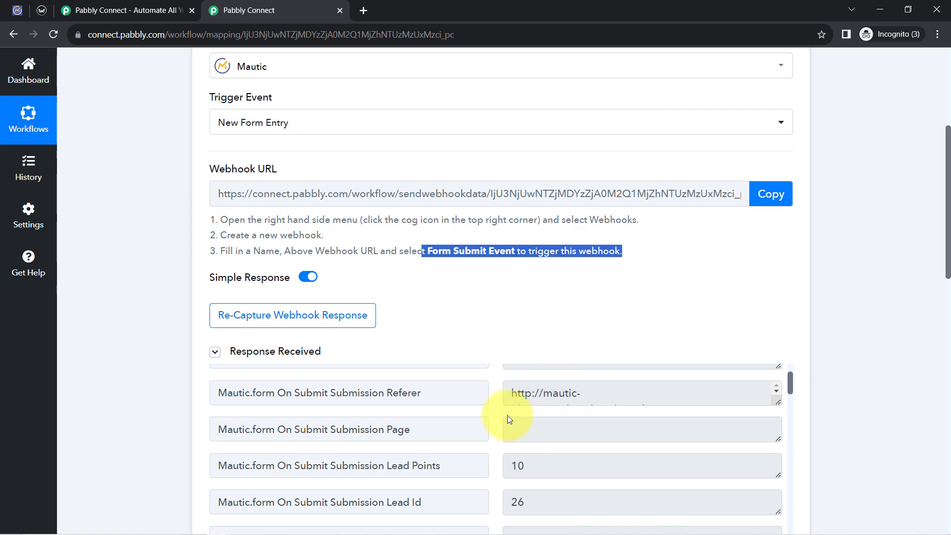
{"action": "left_click", "coordinate": [272, 354]}
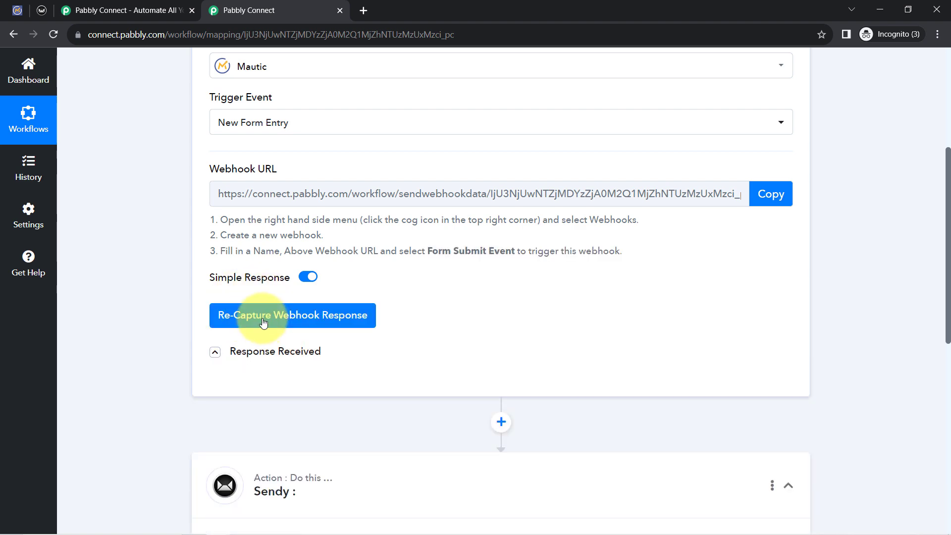
Start re-capturing the Mautic trigger's webhook response and read the note about making a test submission
{"action": "left_click", "coordinate": [263, 322]}
{"action": "left_click", "coordinate": [441, 369]}
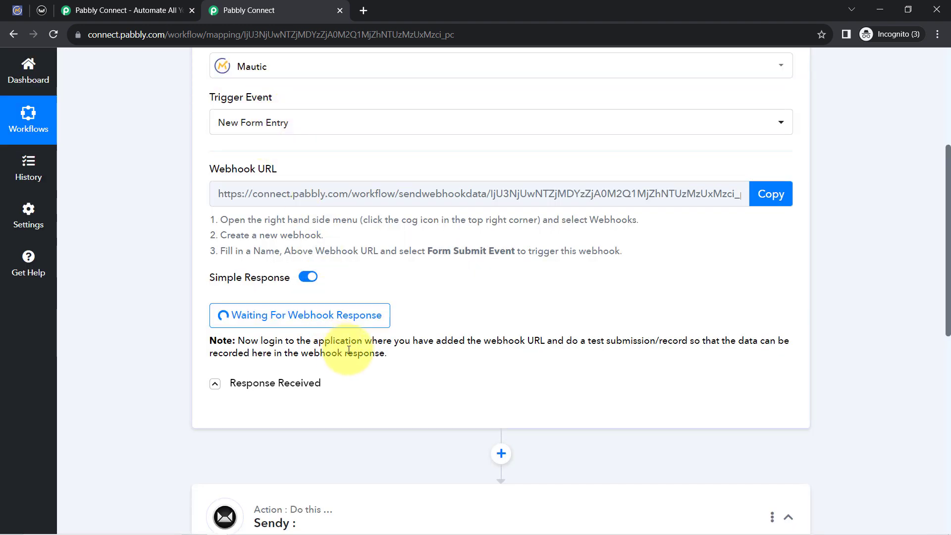
{"action": "left_click_drag", "start_coordinate": [269, 342], "coordinate": [384, 355]}
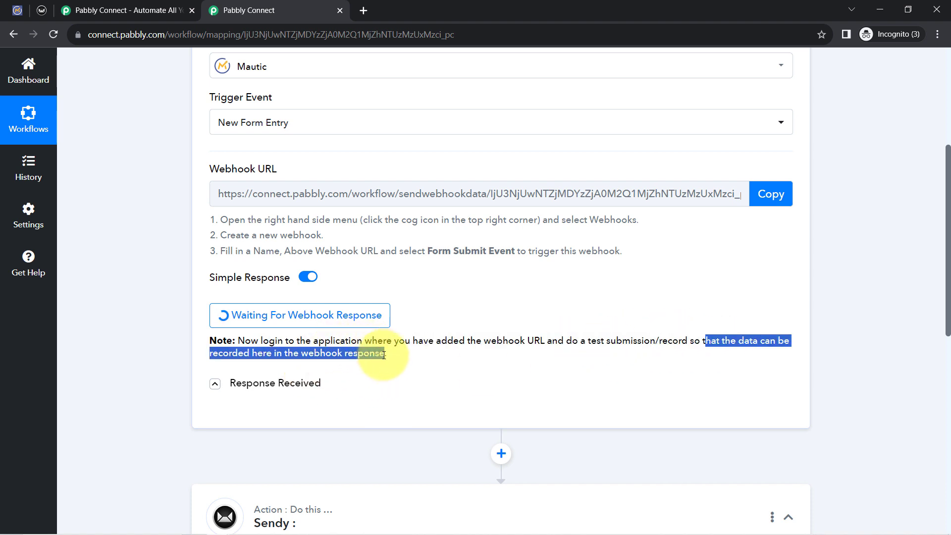
Switch back to Mautic, save the new webhook and close its form
{"action": "left_click", "coordinate": [17, 10]}
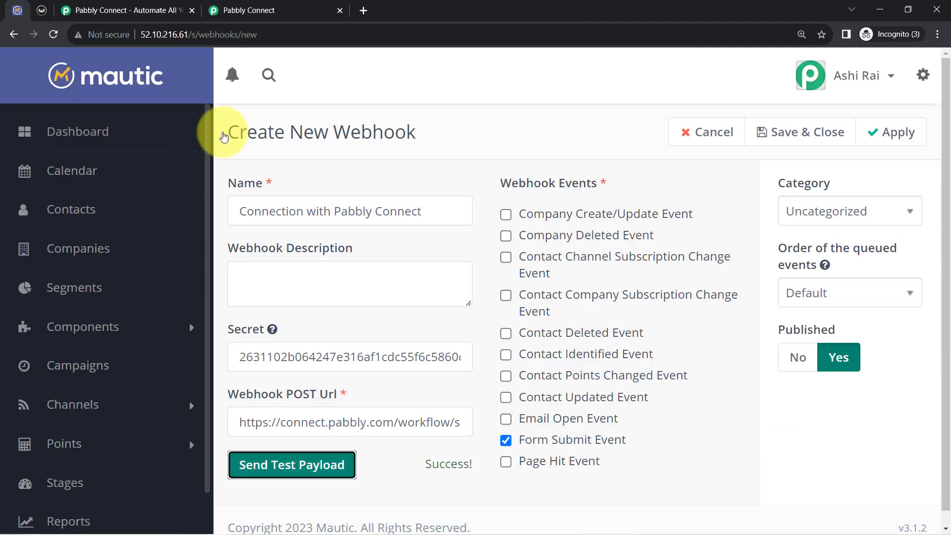
{"action": "left_click", "coordinate": [777, 140]}
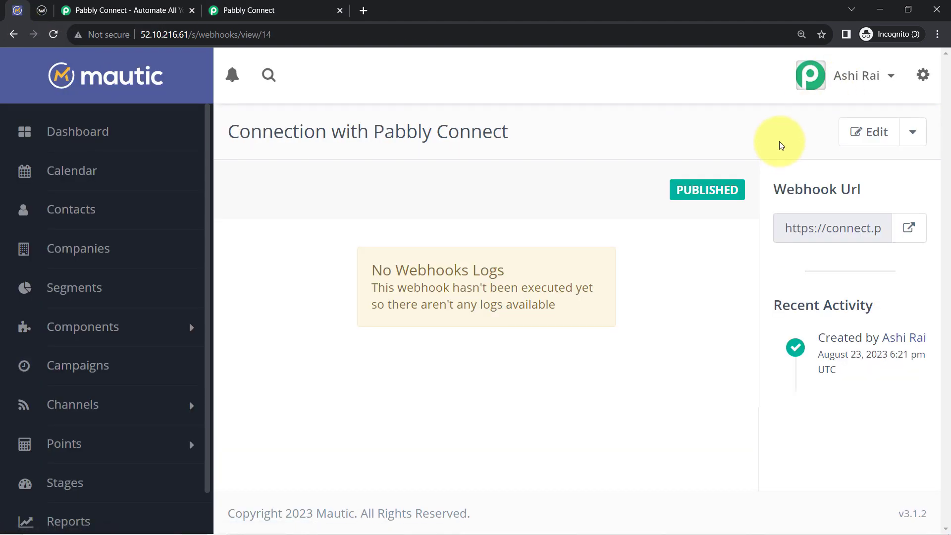
Find the Forms list in Mautic and open a preview of the second Contact Form, the one with a description
{"action": "left_click", "coordinate": [74, 210]}
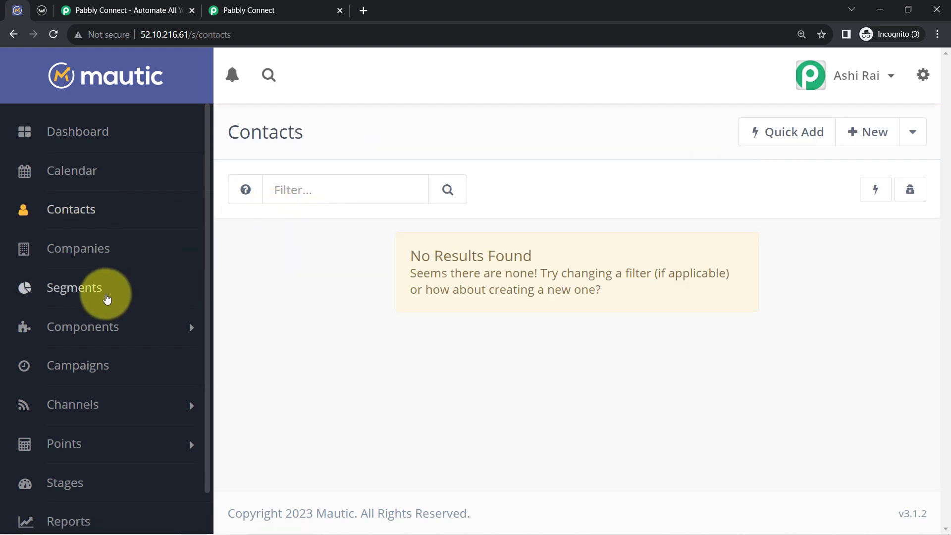
{"action": "left_click", "coordinate": [116, 328]}
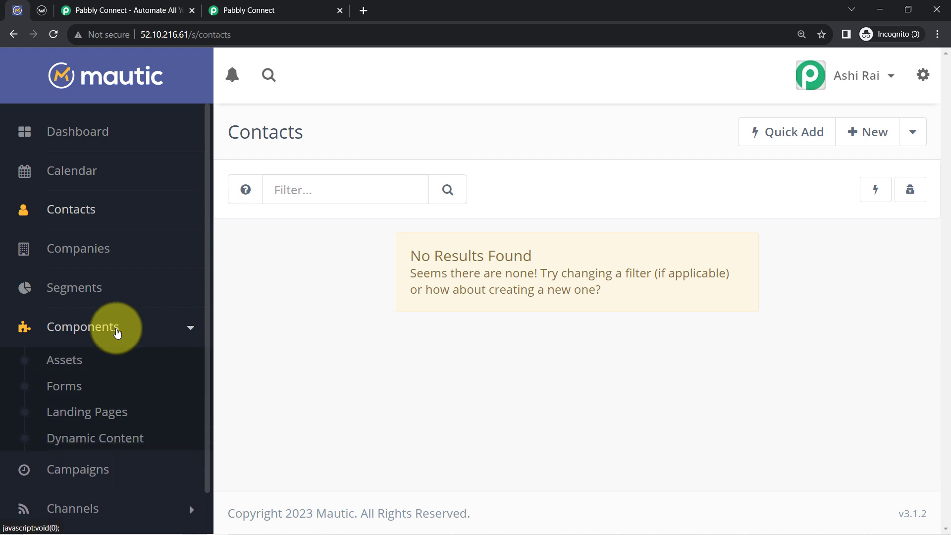
{"action": "left_click", "coordinate": [65, 388]}
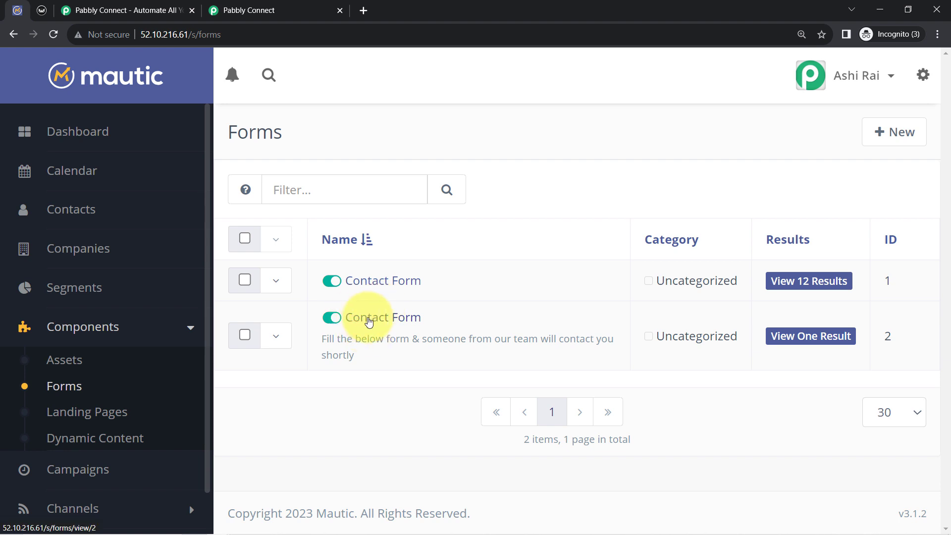
{"action": "left_click", "coordinate": [369, 322]}
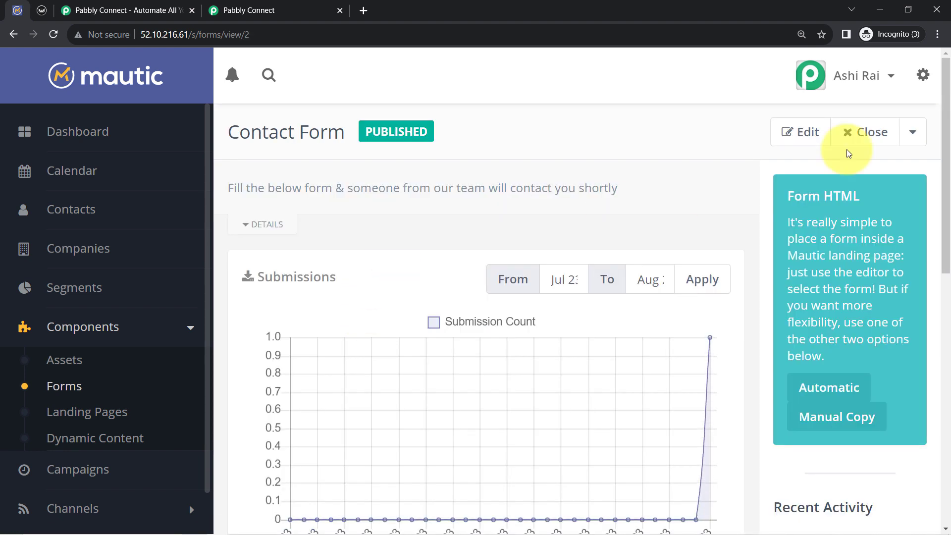
{"action": "left_click", "coordinate": [913, 131]}
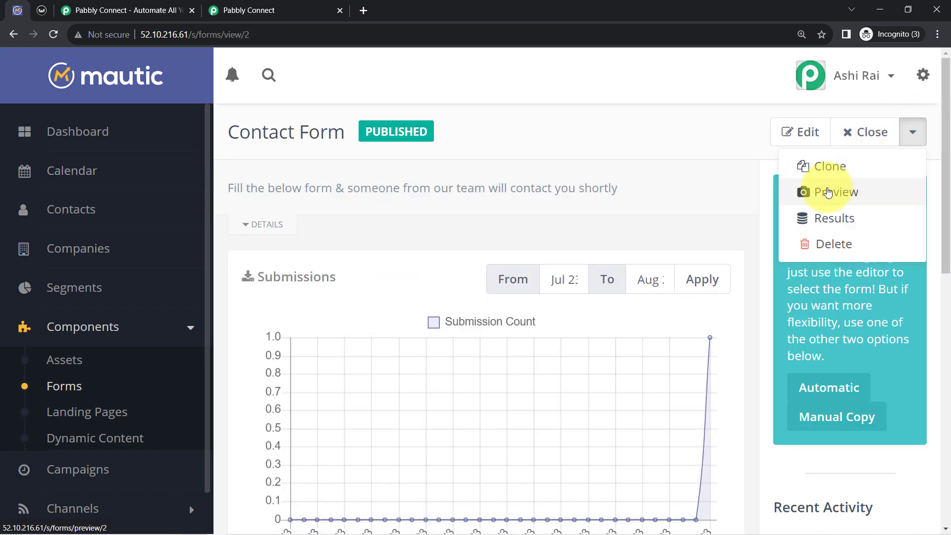
{"action": "left_click", "coordinate": [828, 192]}
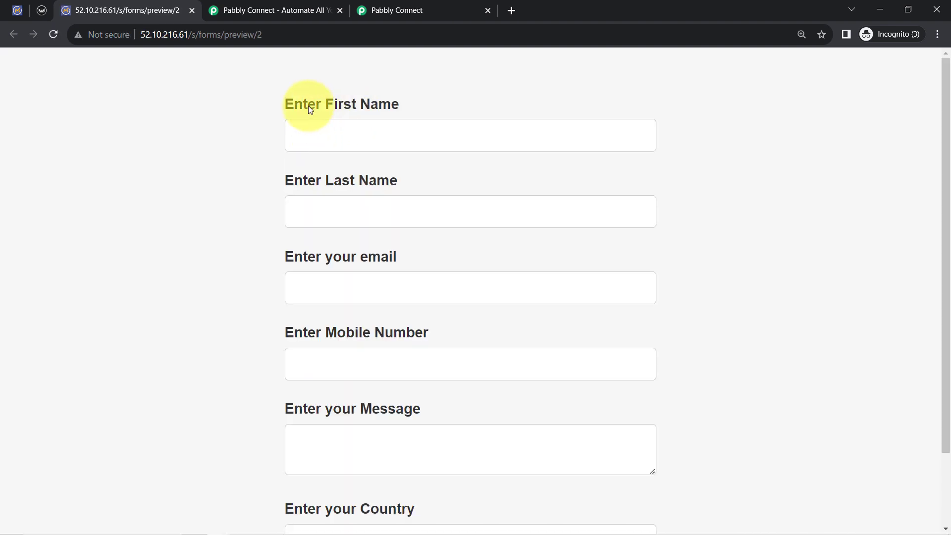
Look over the form's fields and the Pabbly Connect trigger, and fill in the test contact's first name, last name and e-mail
{"action": "scroll", "coordinate": [388, 203], "scroll_direction": "down", "scroll_amount": 2}
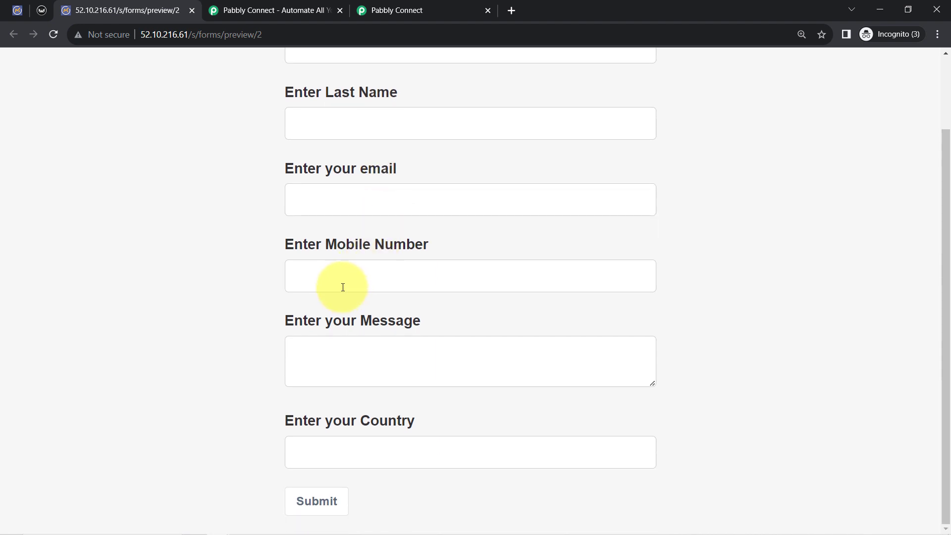
{"action": "scroll", "coordinate": [333, 254], "scroll_direction": "up", "scroll_amount": 2}
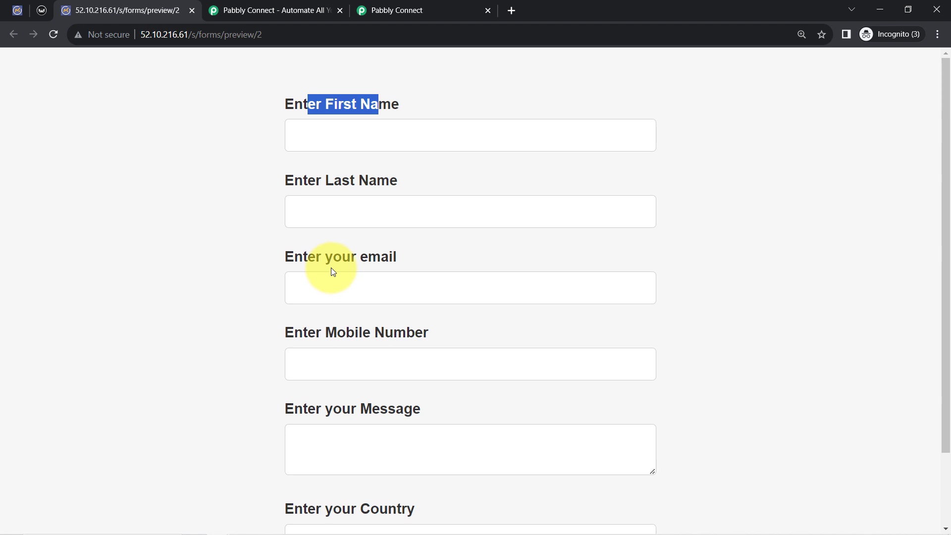
{"action": "left_click", "coordinate": [384, 10]}
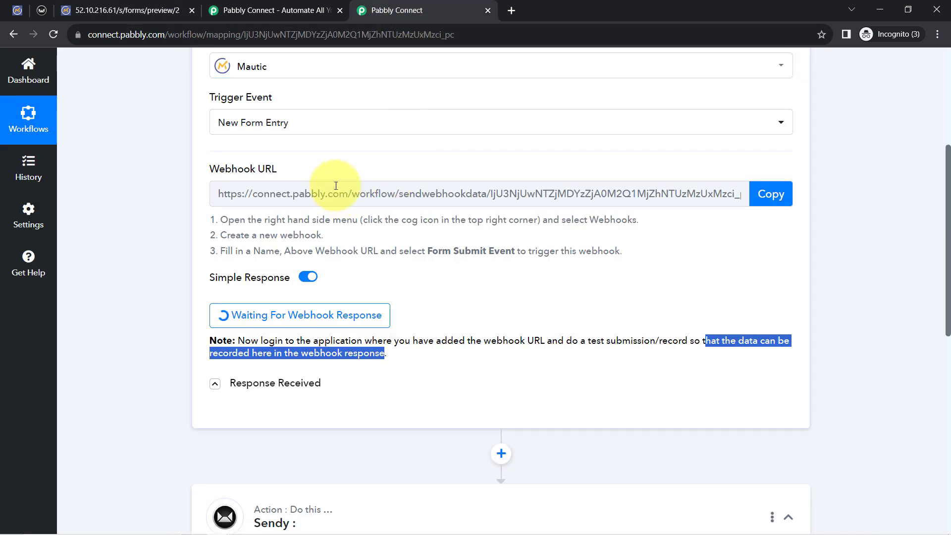
{"action": "left_click", "coordinate": [126, 6]}
{"action": "left_click", "coordinate": [332, 137]}
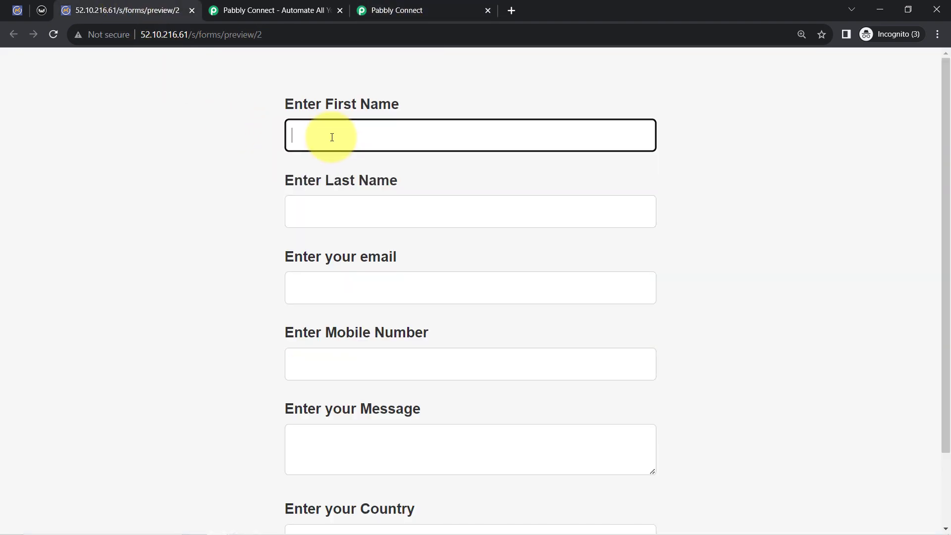
{"action": "type", "text": "Demo"}
{"action": "key", "text": "Tab"}
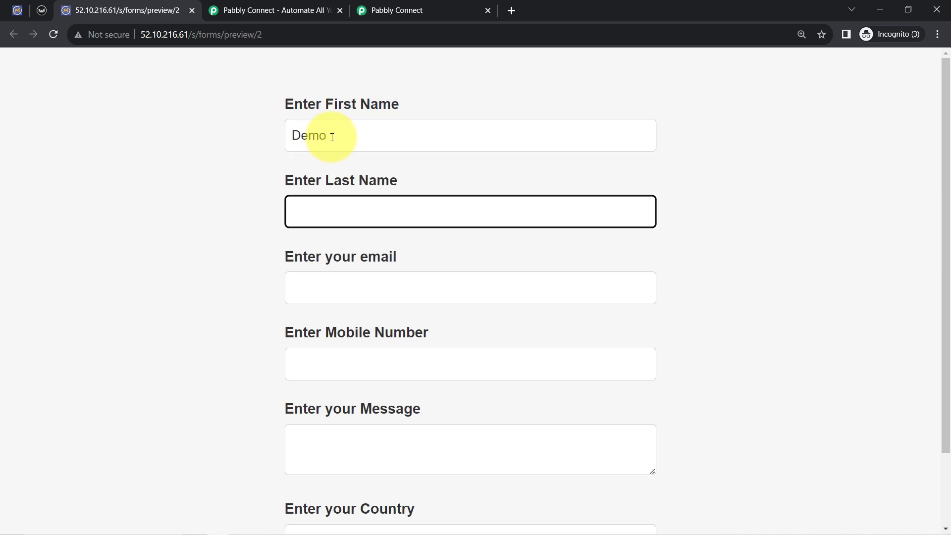
{"action": "key", "text": "Tab"}
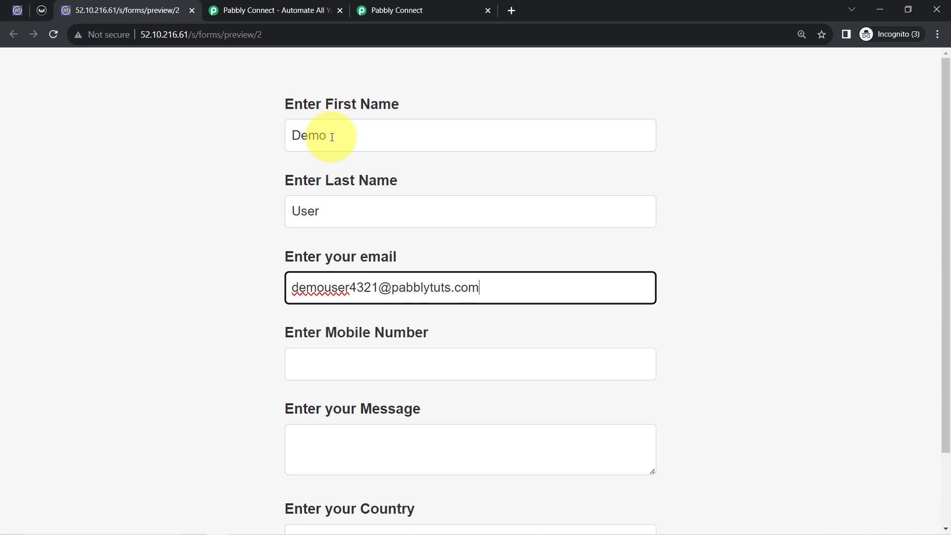
Enter the test contact's mobile number in the form and remove its extra digit
{"action": "key", "text": "Tab"}
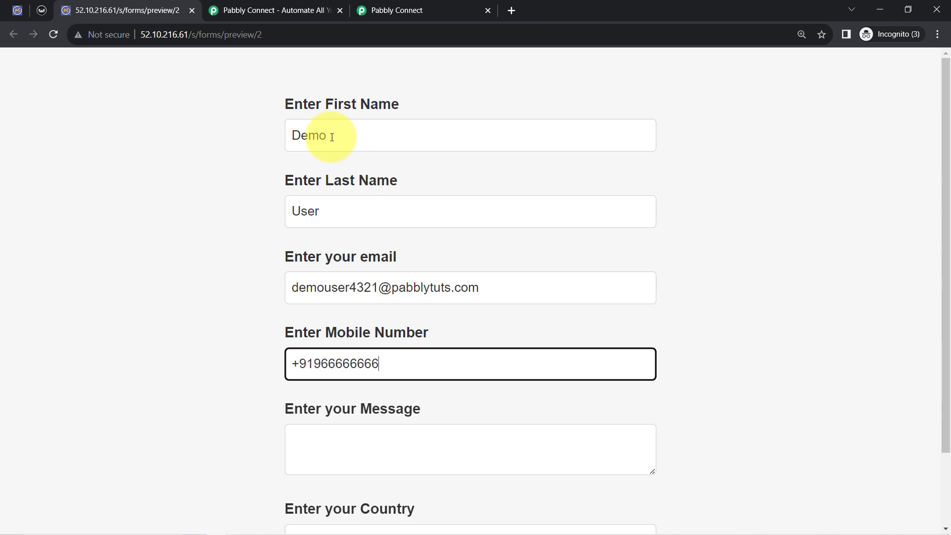
{"action": "type", "text": "+9196666666666"}
{"action": "key", "text": "Tab"}
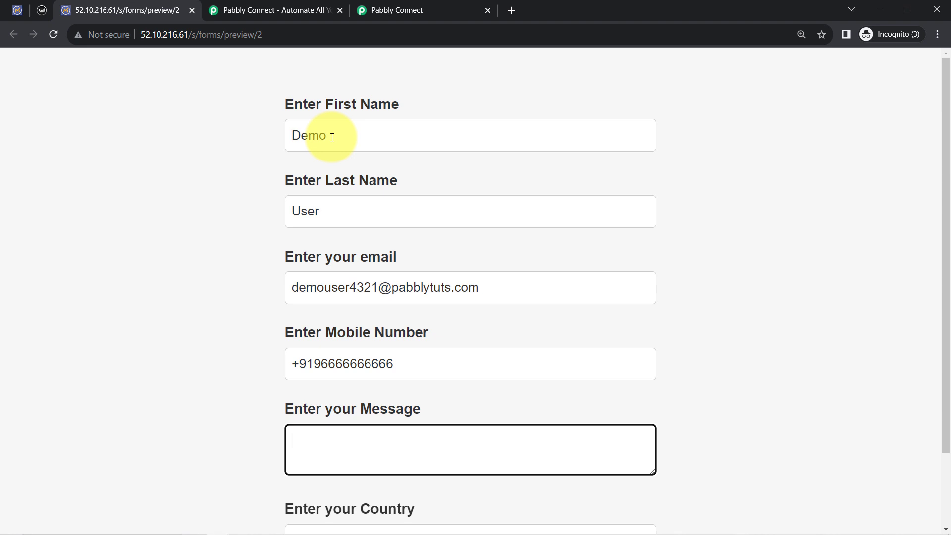
{"action": "left_click", "coordinate": [412, 371]}
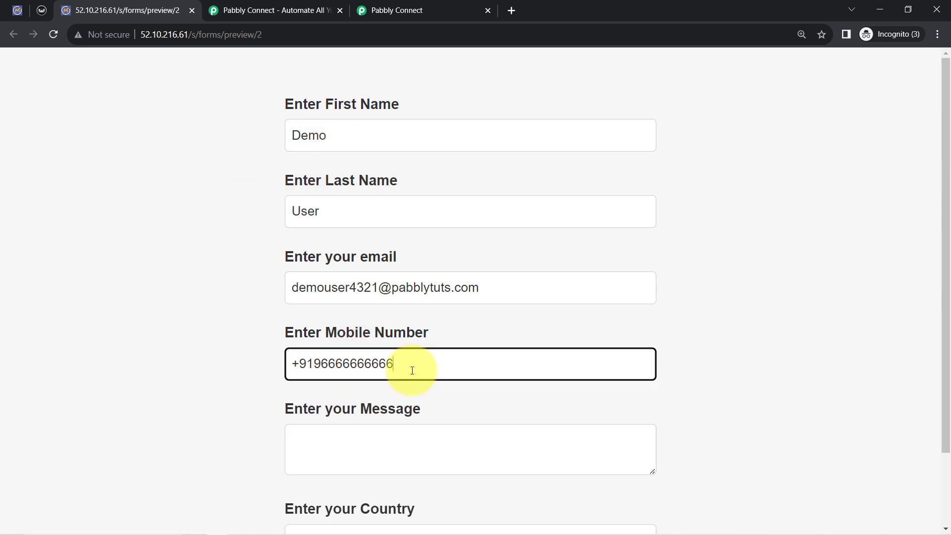
{"action": "left_click", "coordinate": [204, 388]}
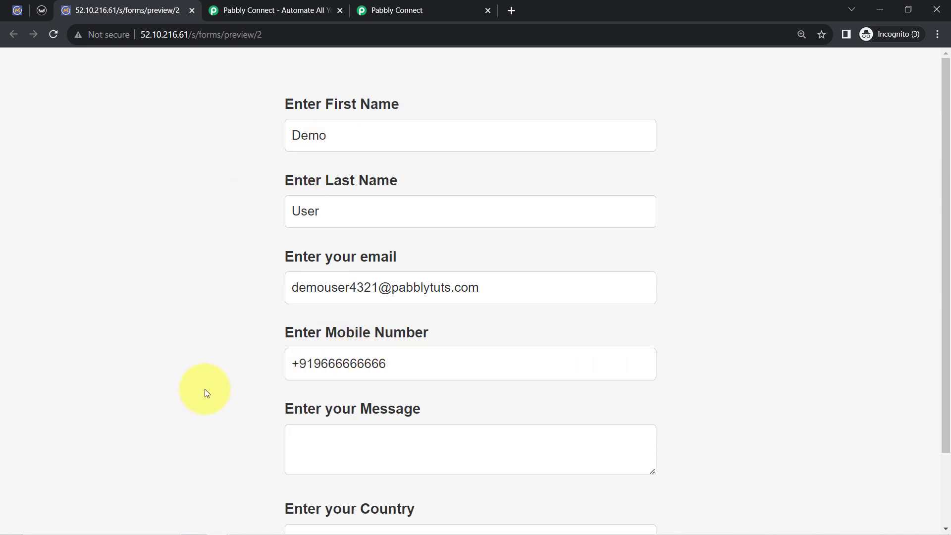
Enter the message "Hello Team, I'm facing an issue while working in the software. Please help" with a blank line after the greeting
{"action": "scroll", "coordinate": [248, 377], "scroll_direction": "down", "scroll_amount": 2}
{"action": "left_click", "coordinate": [331, 350]}
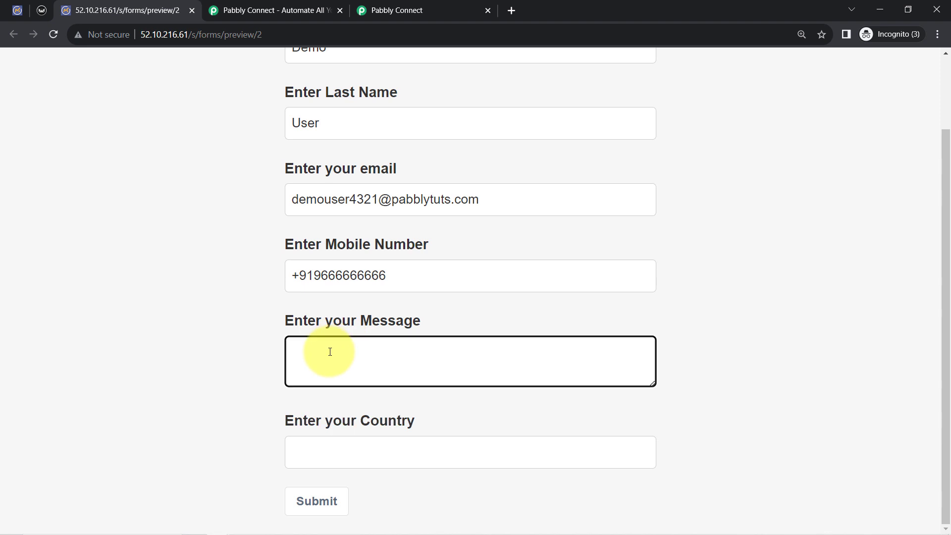
{"action": "type", "text": "Hello Tea"}
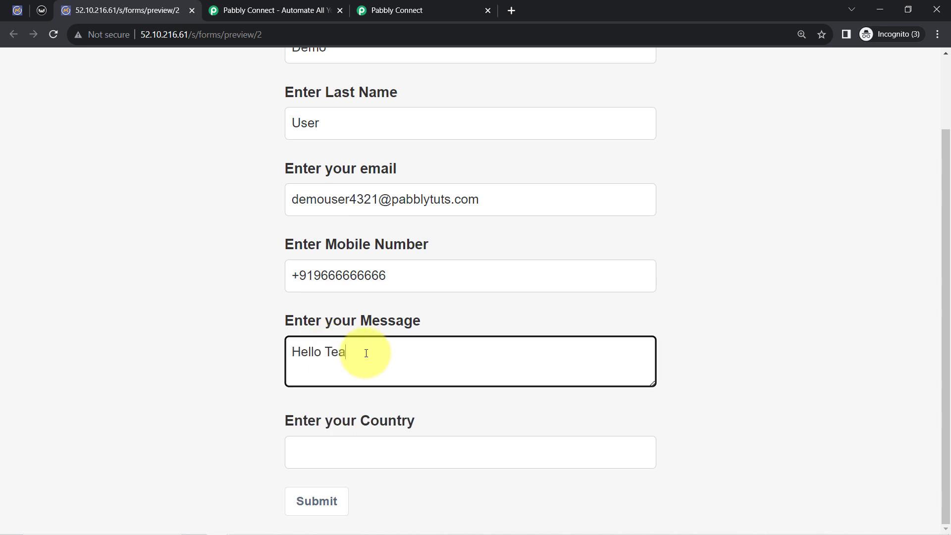
{"action": "type", "text": "m,"}
{"action": "key", "text": "Return"}
{"action": "key", "text": "Return"}
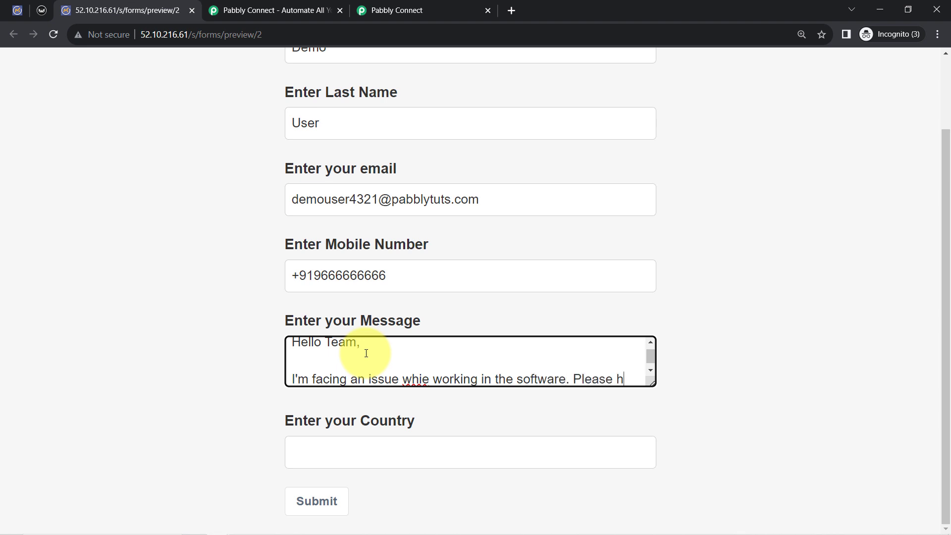
{"action": "type", "text": "p"}
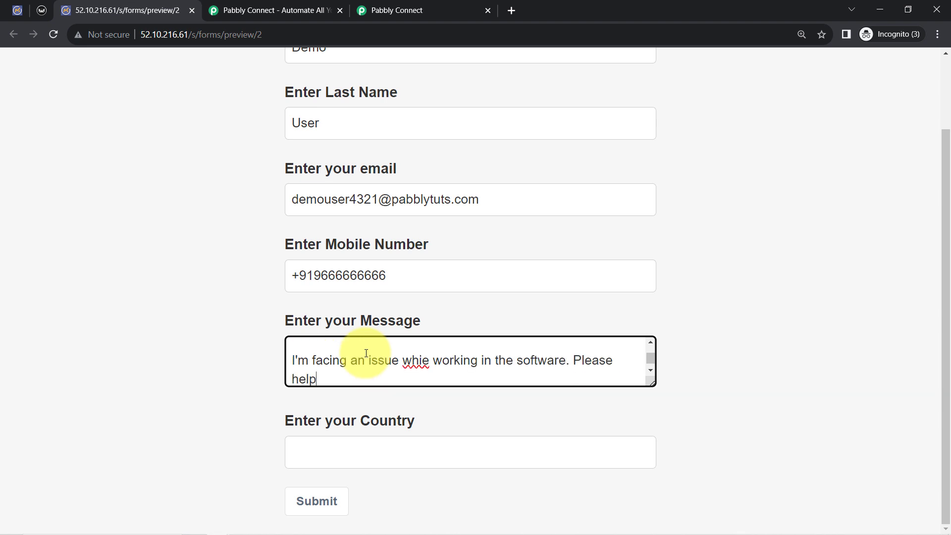
{"action": "left_click", "coordinate": [424, 360]}
{"action": "type", "text": "l"}
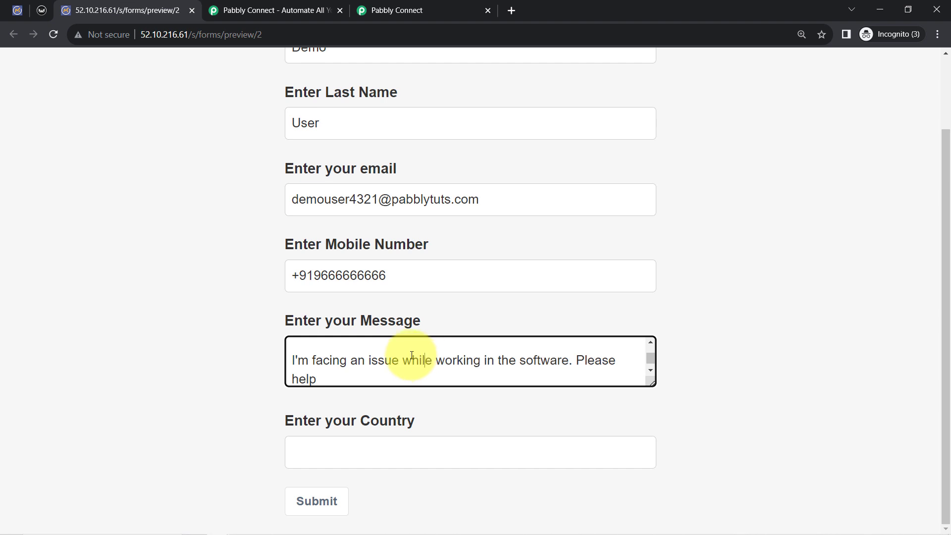
Enter India as the country and submit the form
{"action": "left_click", "coordinate": [343, 449]}
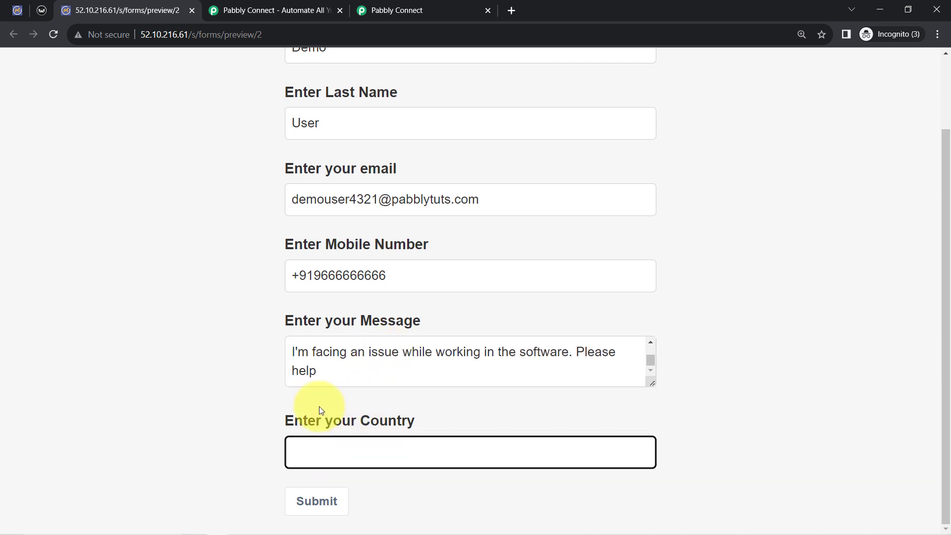
{"action": "type", "text": "India"}
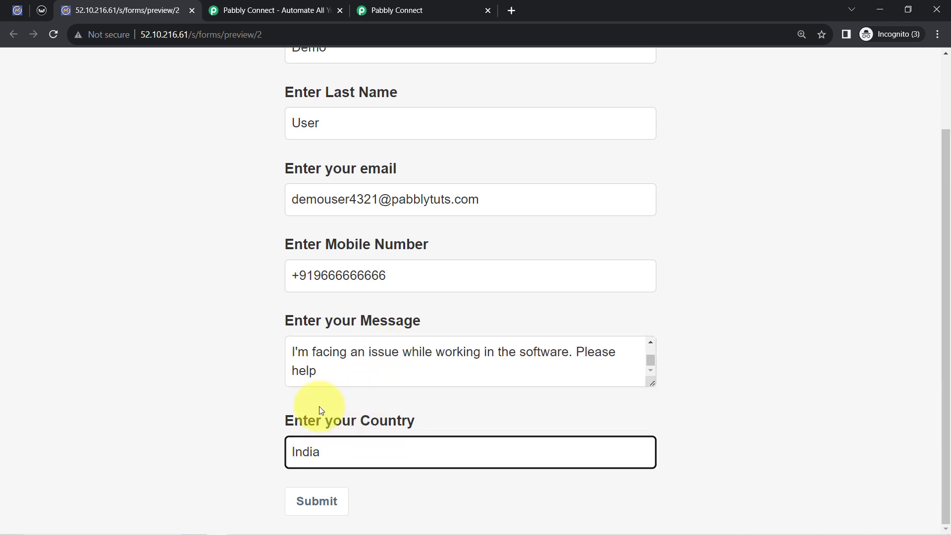
{"action": "left_click", "coordinate": [315, 500]}
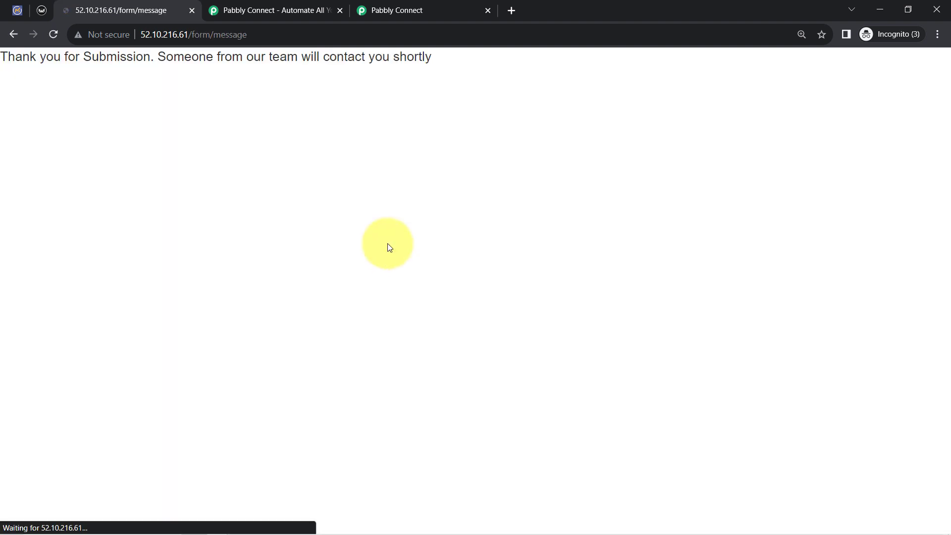
Switch to Pabbly Connect and bring up the response received by the Mautic trigger
{"action": "left_click", "coordinate": [429, 5]}
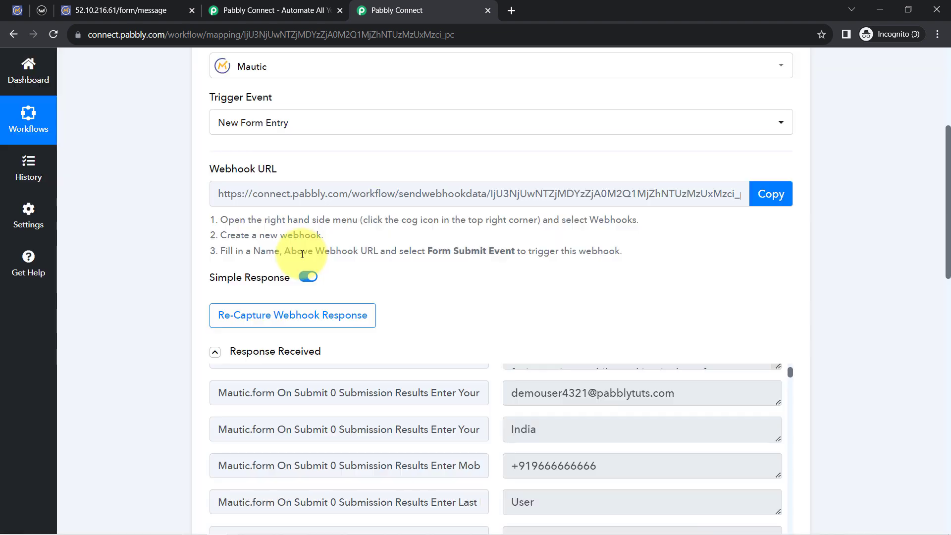
{"action": "scroll", "coordinate": [297, 254], "scroll_direction": "down", "scroll_amount": 2}
{"action": "double_click", "coordinate": [270, 231]}
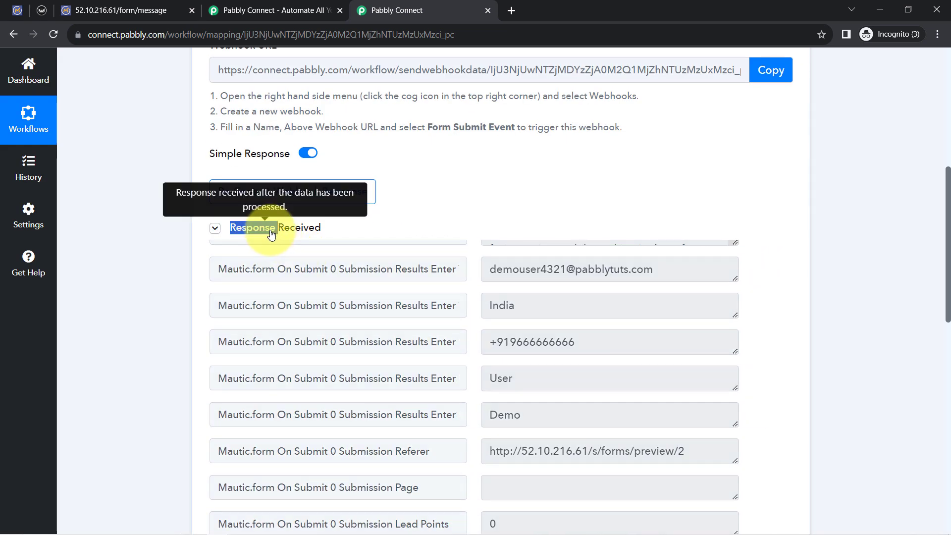
{"action": "left_click", "coordinate": [270, 230]}
{"action": "left_click", "coordinate": [271, 231]}
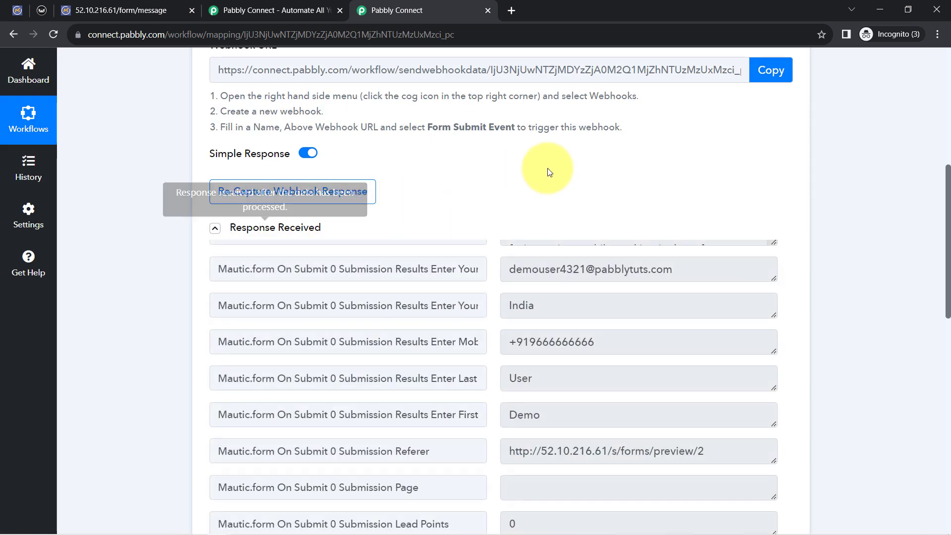
{"action": "scroll", "coordinate": [643, 188], "scroll_direction": "down", "scroll_amount": 2}
{"action": "scroll", "coordinate": [617, 225], "scroll_direction": "up", "scroll_amount": 3}
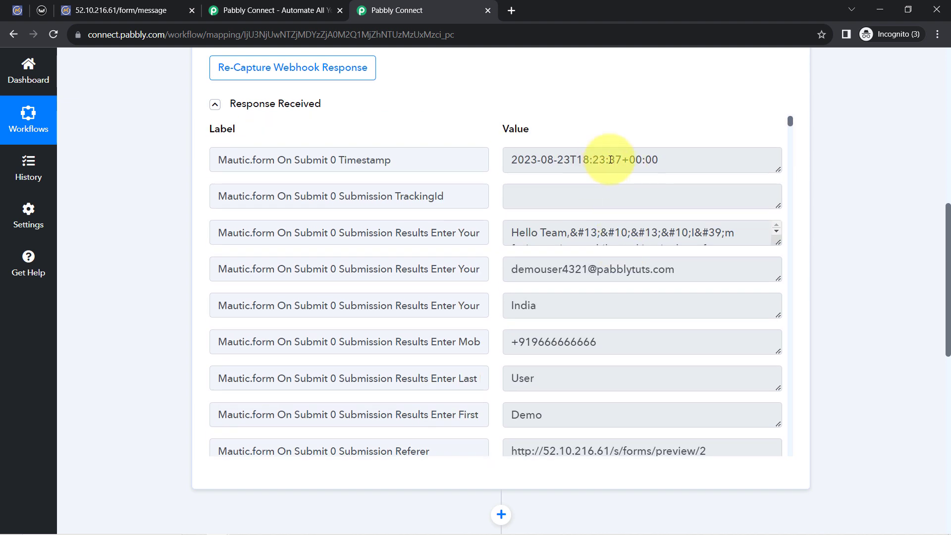
Examine the received timestamp, message, e-mail and other submission values, enlarging the message field to read it in full
{"action": "left_click_drag", "start_coordinate": [530, 165], "coordinate": [615, 159]}
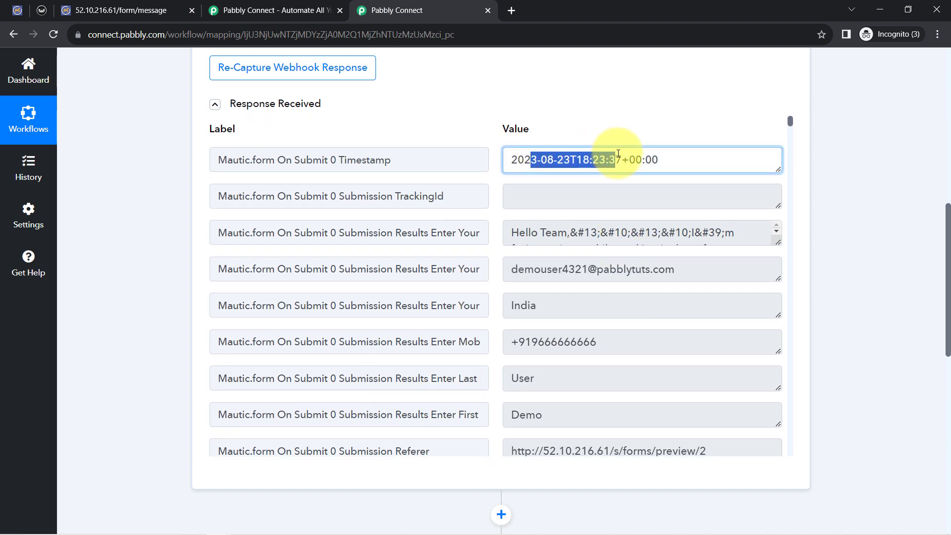
{"action": "left_click_drag", "start_coordinate": [778, 241], "coordinate": [773, 303]}
{"action": "left_click_drag", "start_coordinate": [603, 232], "coordinate": [672, 248]}
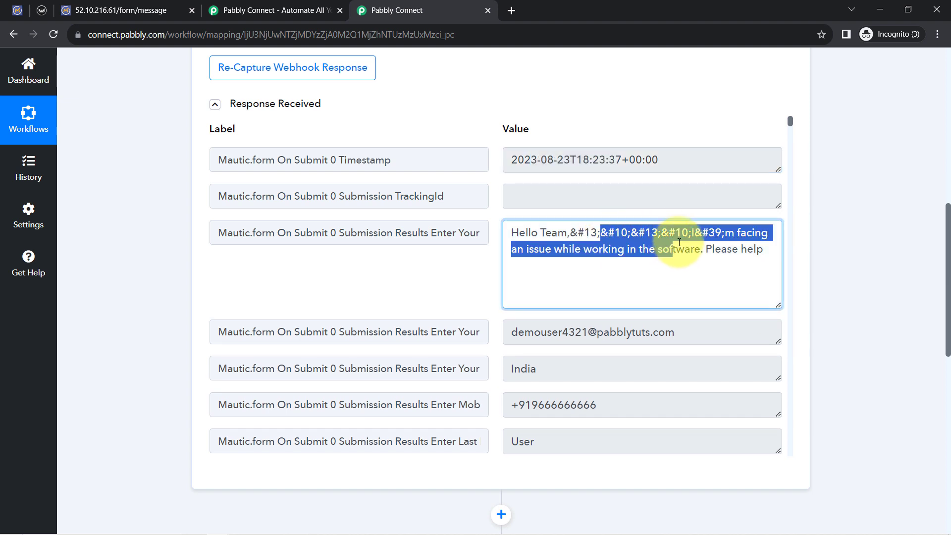
{"action": "scroll", "coordinate": [675, 238], "scroll_direction": "down", "scroll_amount": 1}
{"action": "left_click_drag", "start_coordinate": [559, 270], "coordinate": [653, 271]}
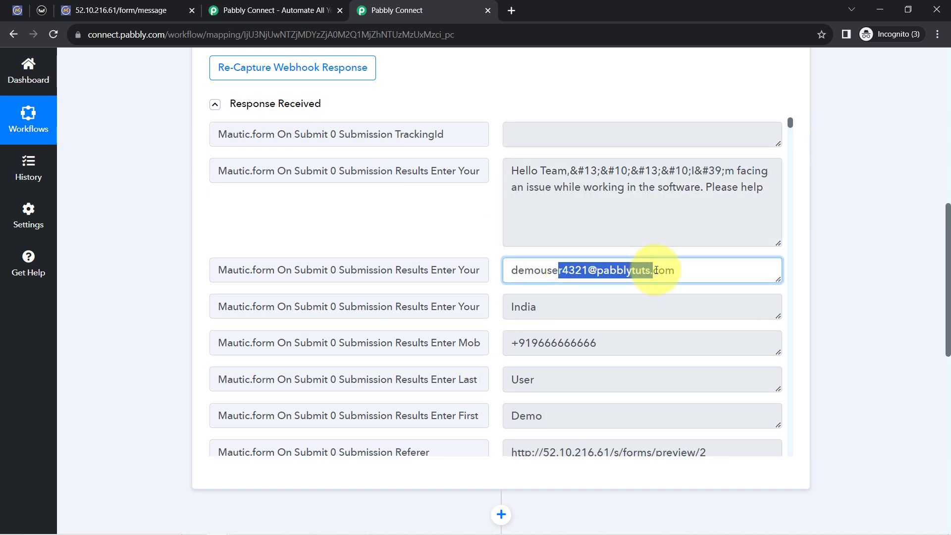
{"action": "scroll", "coordinate": [638, 207], "scroll_direction": "down", "scroll_amount": 2}
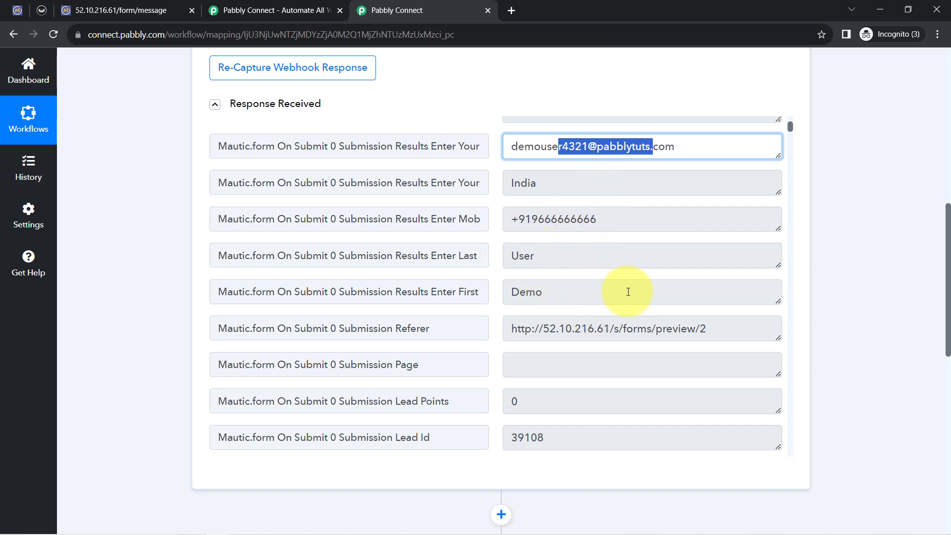
{"action": "scroll", "coordinate": [628, 291], "scroll_direction": "down", "scroll_amount": 5}
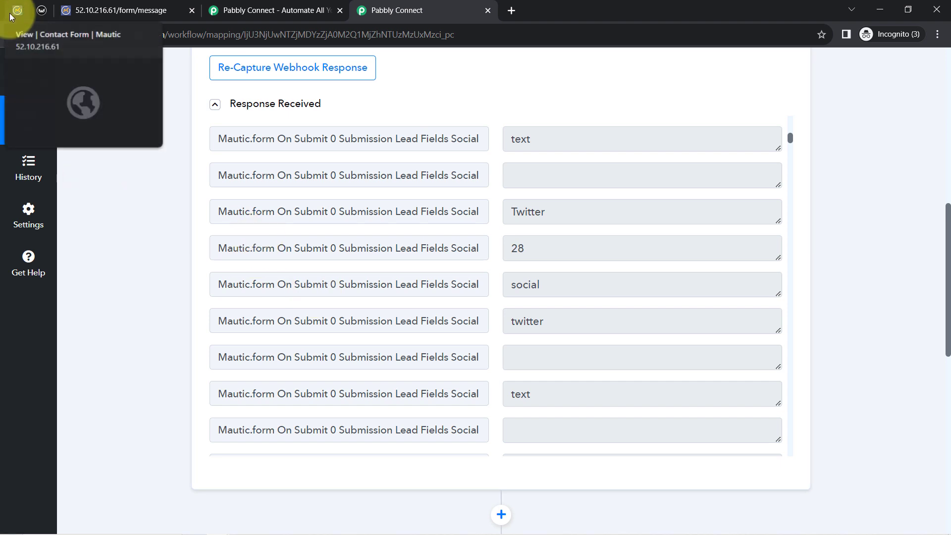
Close the form's submission message page and the extra Pabbly Connect home page, keeping the workflow open
{"action": "left_click", "coordinate": [165, 16]}
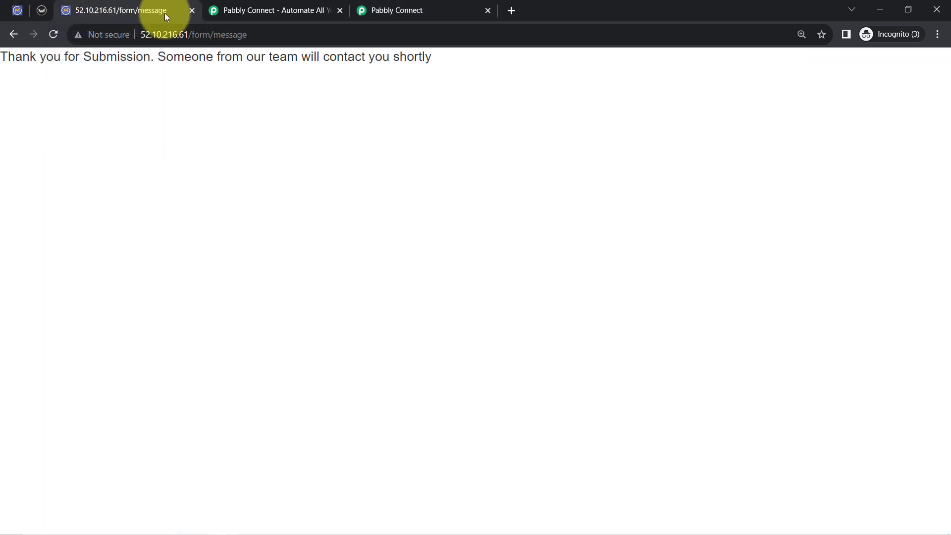
{"action": "left_click", "coordinate": [192, 11]}
{"action": "left_click", "coordinate": [304, 10]}
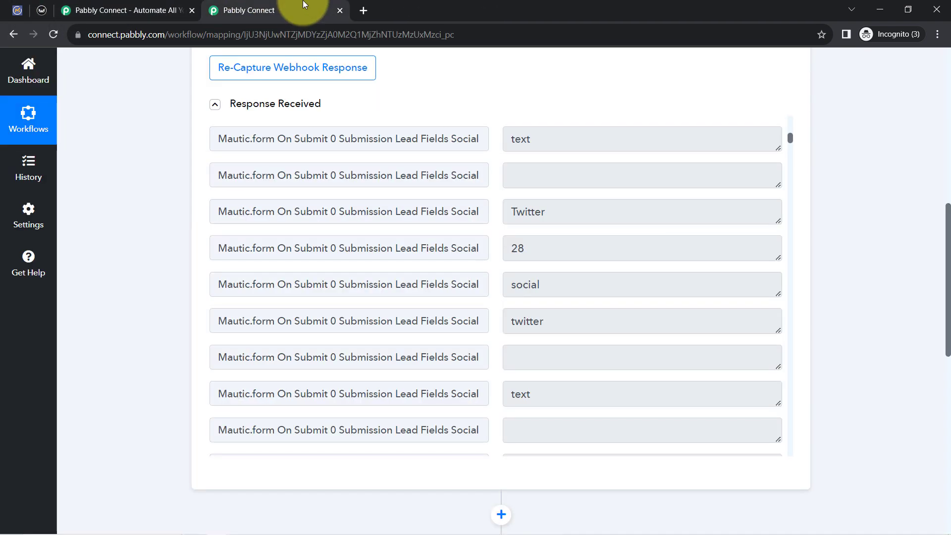
{"action": "left_click", "coordinate": [192, 10]}
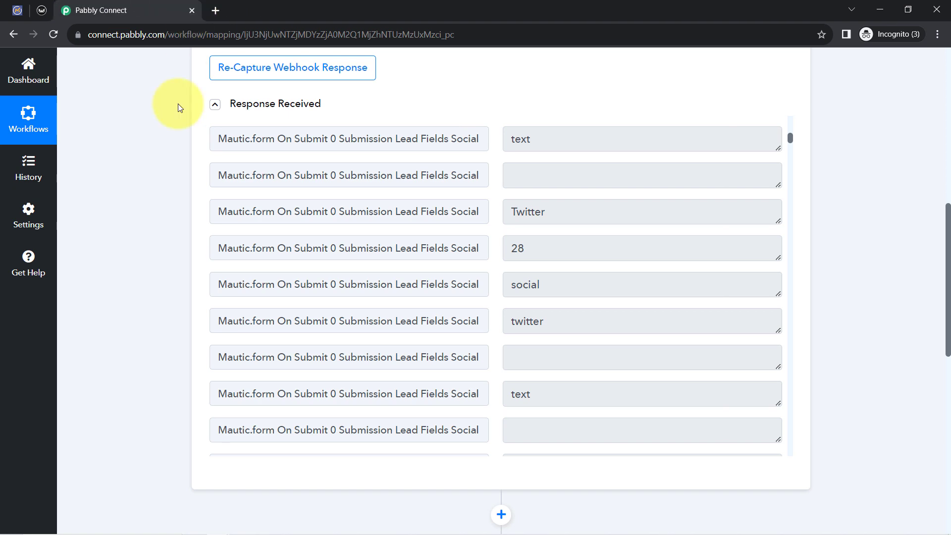
Collapse the received response and the Mautic trigger step in the workflow
{"action": "double_click", "coordinate": [213, 108]}
{"action": "scroll", "coordinate": [228, 224], "scroll_direction": "up", "scroll_amount": 4}
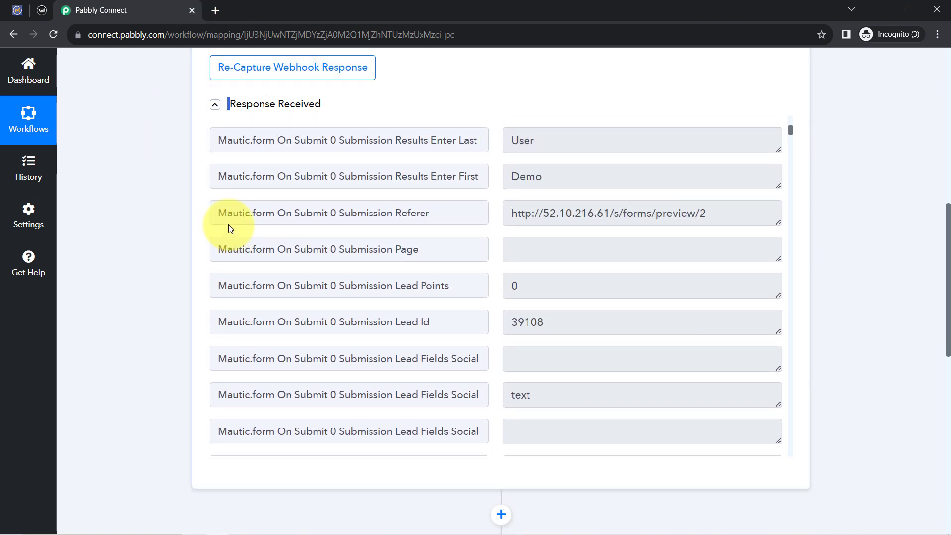
{"action": "scroll", "coordinate": [228, 228], "scroll_direction": "up", "scroll_amount": 3}
{"action": "left_click", "coordinate": [276, 106]}
{"action": "scroll", "coordinate": [145, 203], "scroll_direction": "up", "scroll_amount": 8}
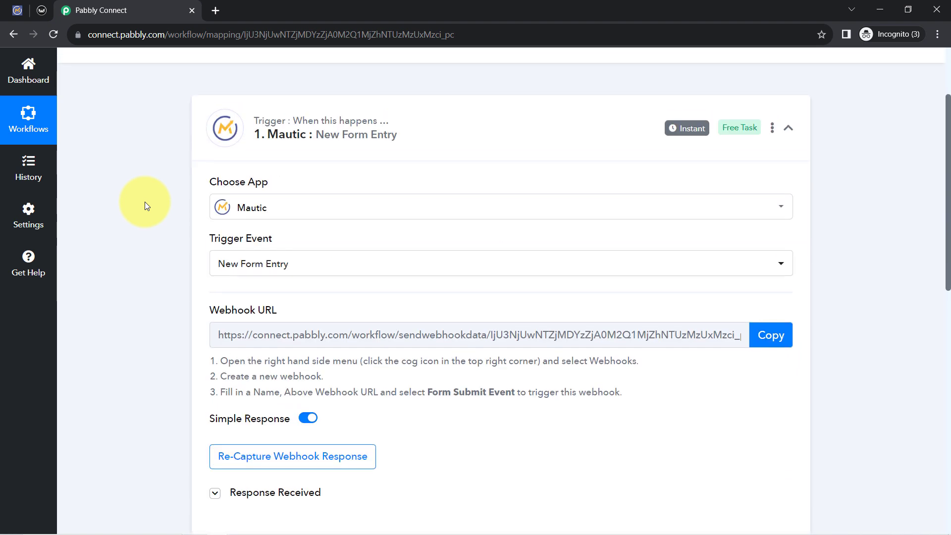
{"action": "scroll", "coordinate": [145, 203], "scroll_direction": "up", "scroll_amount": 2}
{"action": "left_click", "coordinate": [324, 235]}
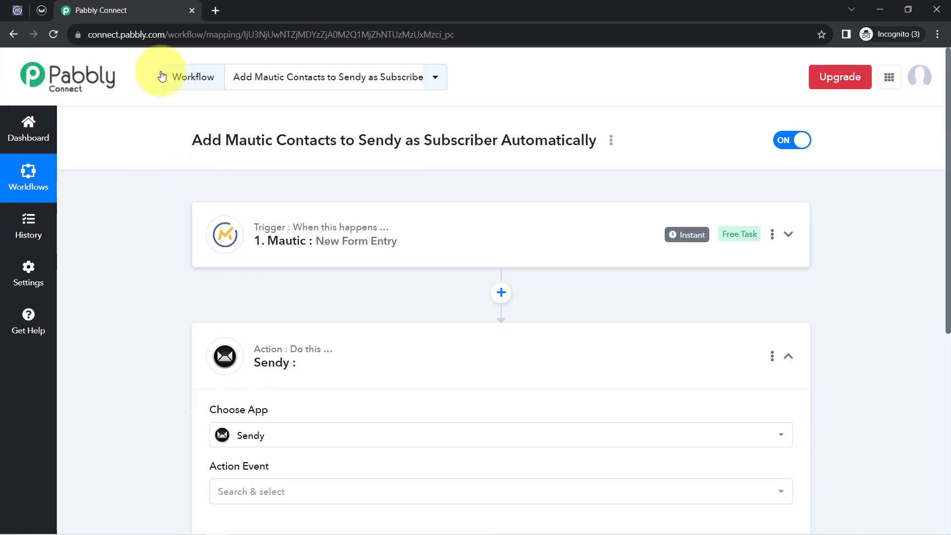
Switch to Mautic, open the Contacts list and reload it to check for the test contact
{"action": "left_click", "coordinate": [19, 11]}
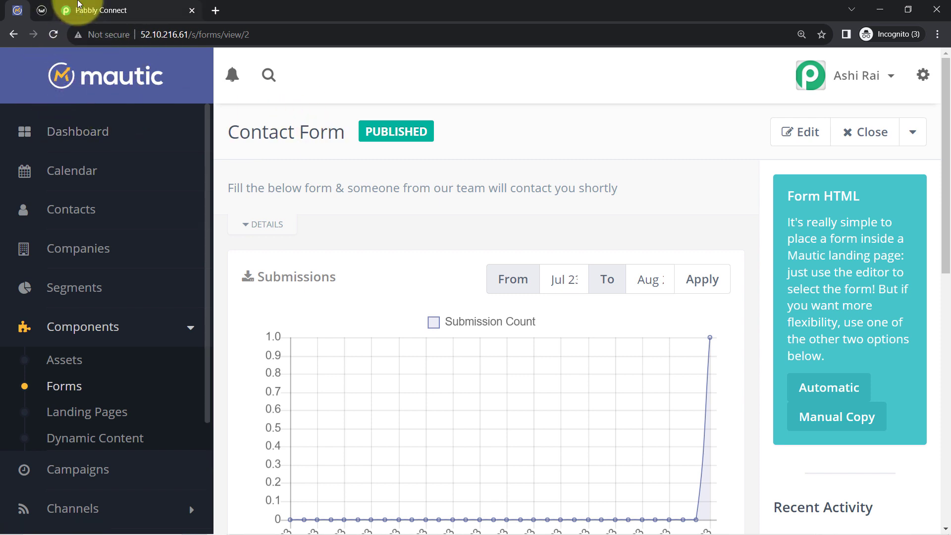
{"action": "left_click", "coordinate": [77, 5]}
{"action": "mouse_move", "coordinate": [677, 242]}
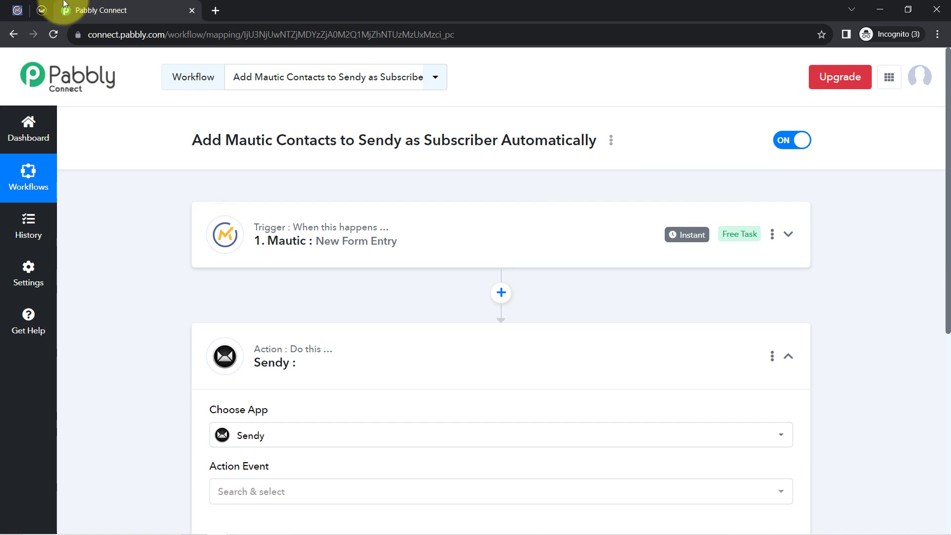
{"action": "left_click", "coordinate": [18, 10]}
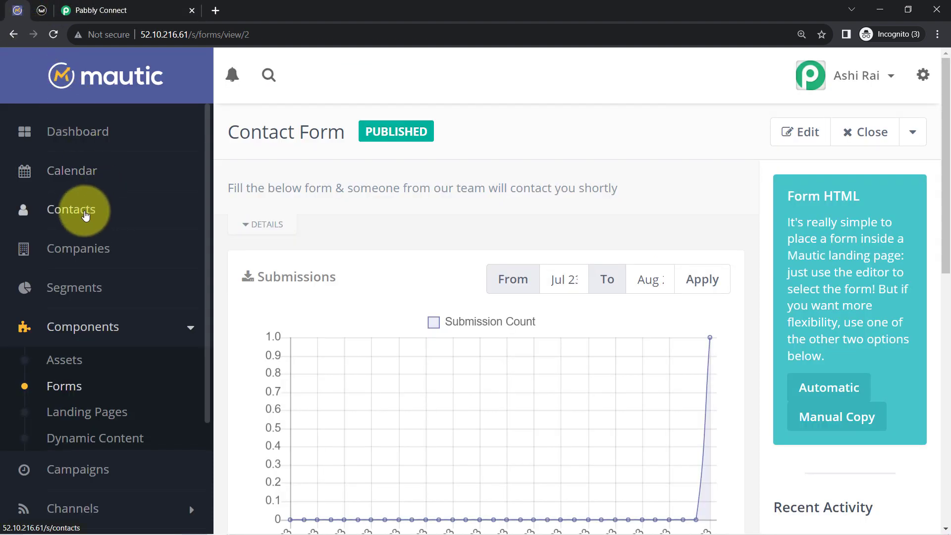
{"action": "left_click", "coordinate": [79, 212]}
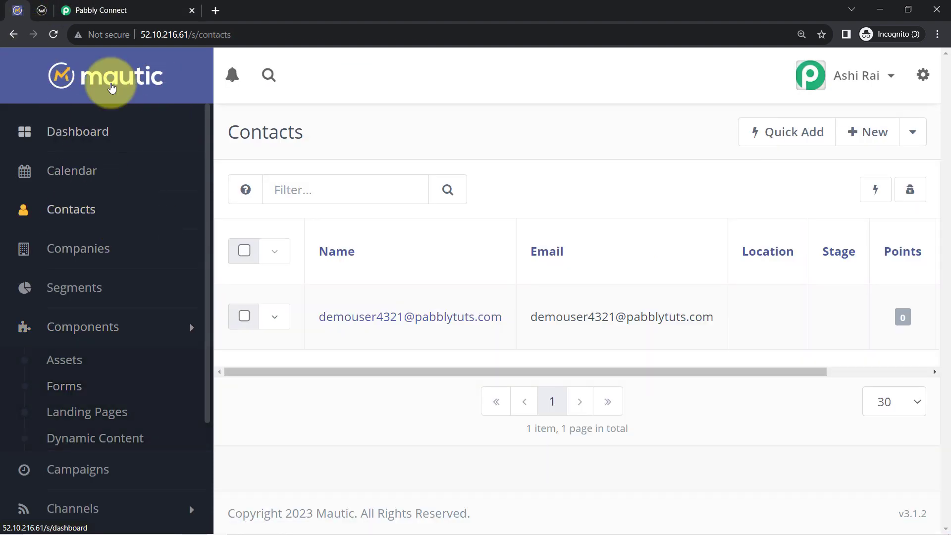
{"action": "left_click", "coordinate": [53, 34]}
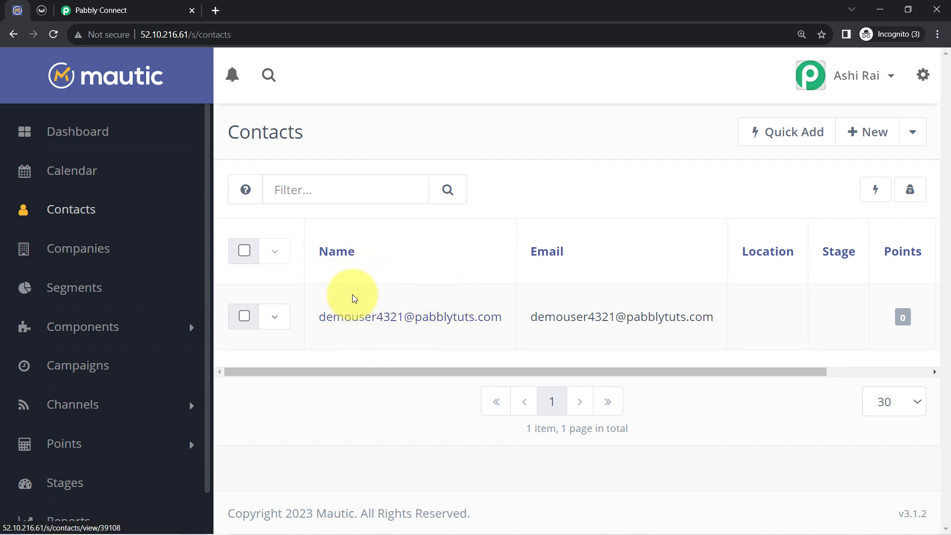
Return to Pabbly Connect and set the Sendy action event to Add Subscriber
{"action": "left_click", "coordinate": [96, 10]}
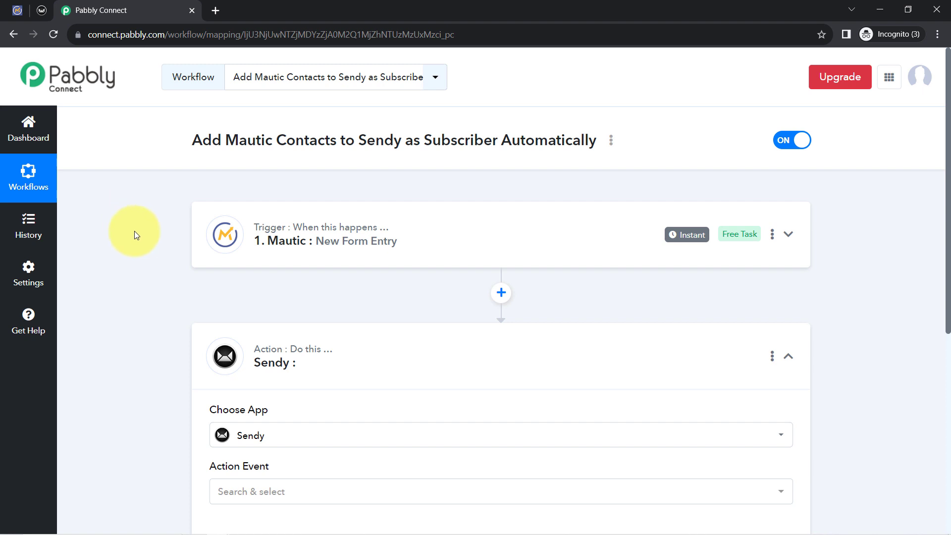
{"action": "scroll", "coordinate": [135, 231], "scroll_direction": "down", "scroll_amount": 3}
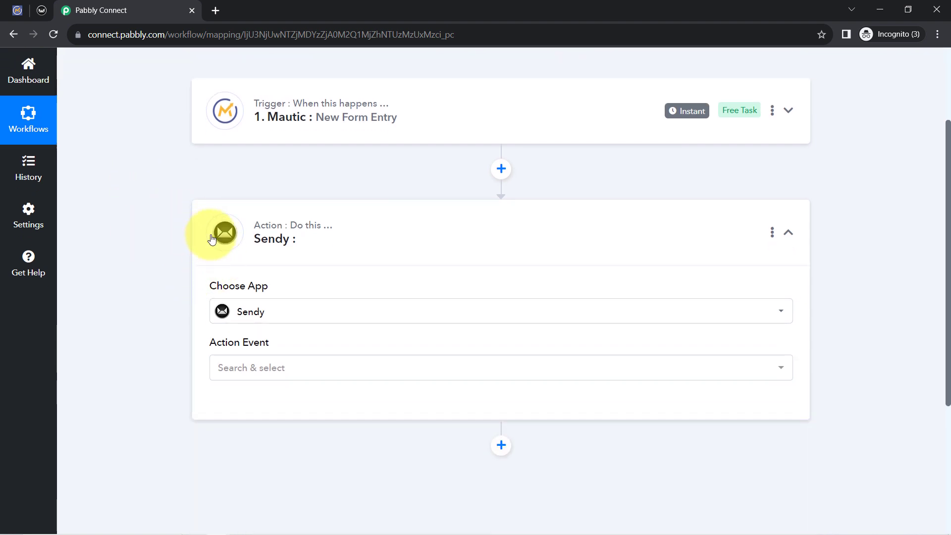
{"action": "scroll", "coordinate": [218, 237], "scroll_direction": "down", "scroll_amount": 3}
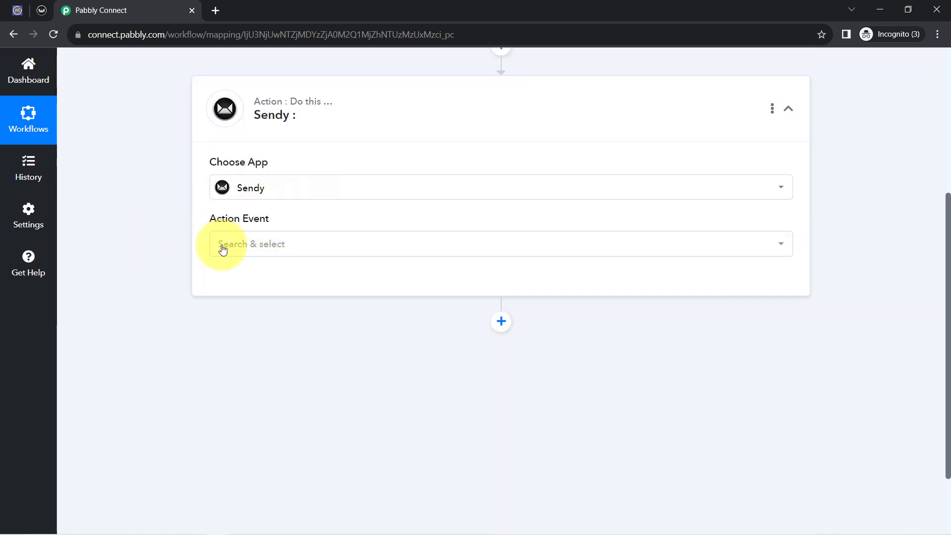
{"action": "left_click", "coordinate": [246, 243]}
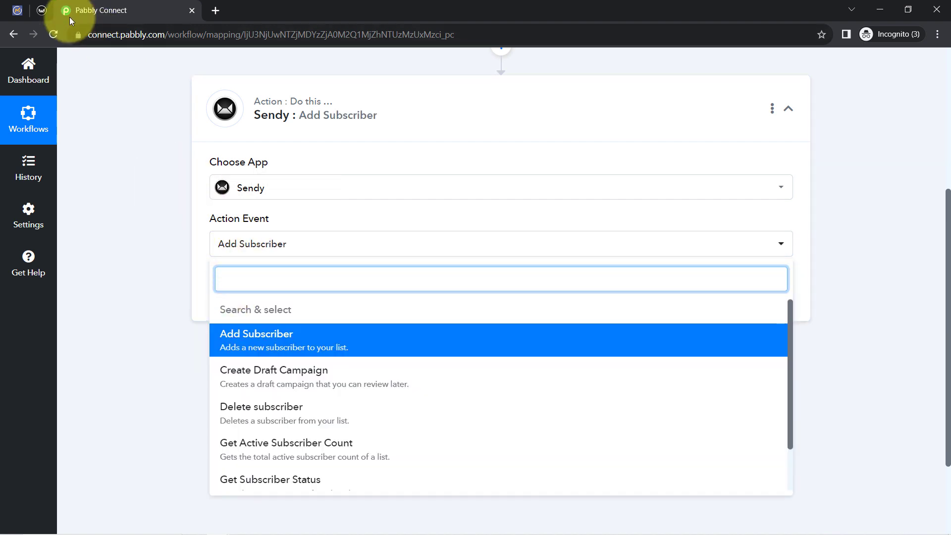
{"action": "left_click", "coordinate": [246, 339]}
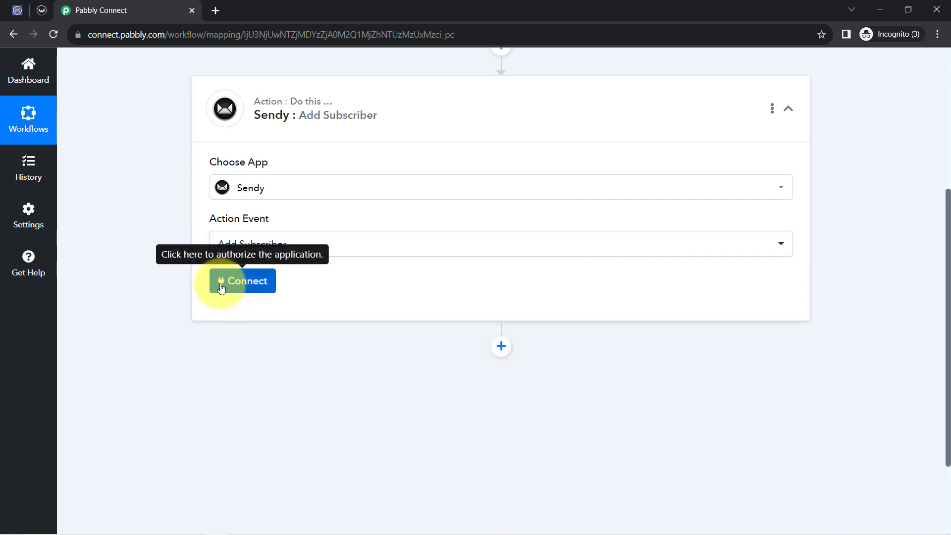
Start connecting the Sendy account and choose to add a new connection
{"action": "left_click", "coordinate": [221, 288]}
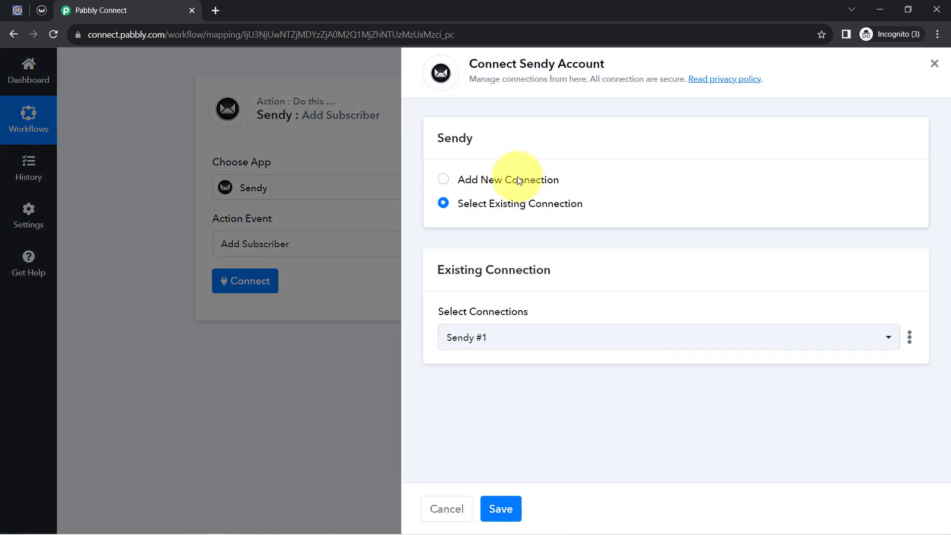
{"action": "left_click", "coordinate": [517, 180]}
{"action": "scroll", "coordinate": [521, 200], "scroll_direction": "down", "scroll_amount": 1}
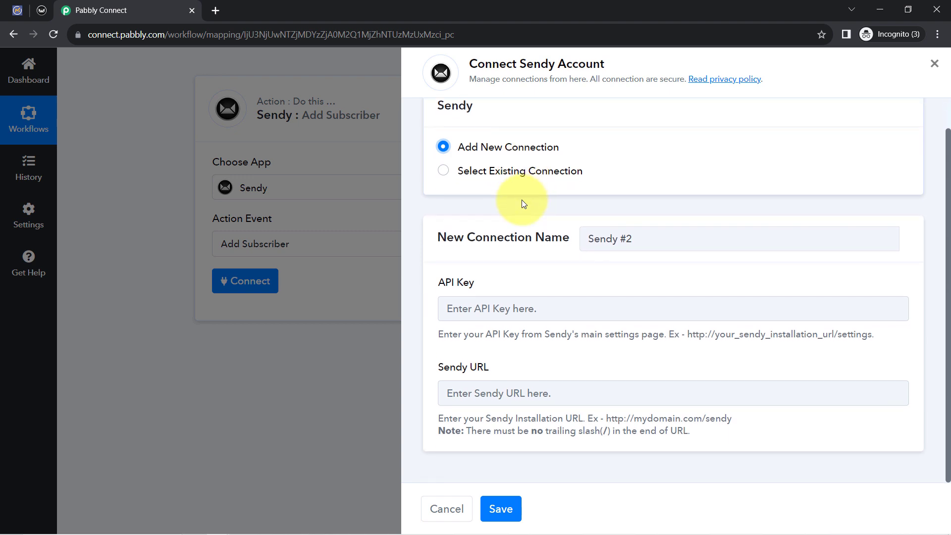
Review the API Key and Sendy URL fields and the hint on where to find the API key
{"action": "left_click_drag", "start_coordinate": [425, 282], "coordinate": [474, 282]}
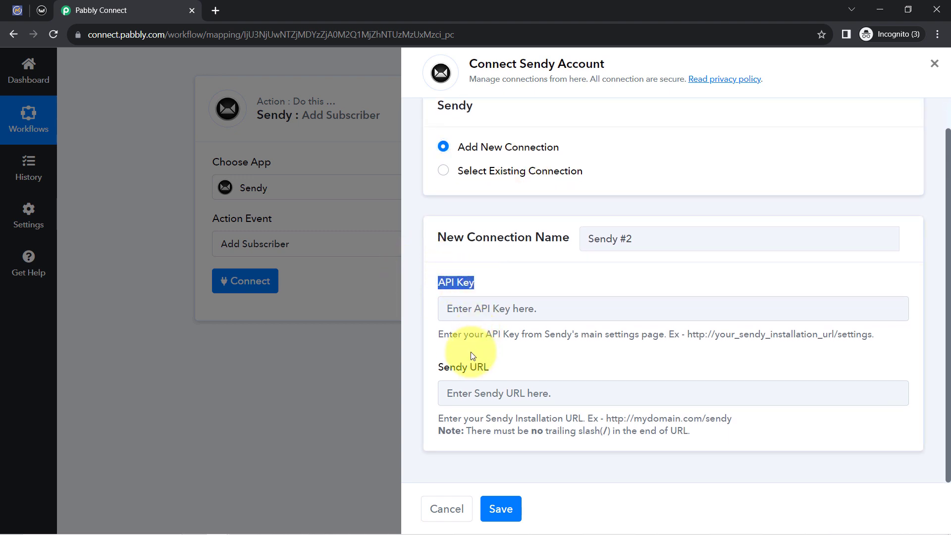
{"action": "left_click_drag", "start_coordinate": [445, 373], "coordinate": [498, 371]}
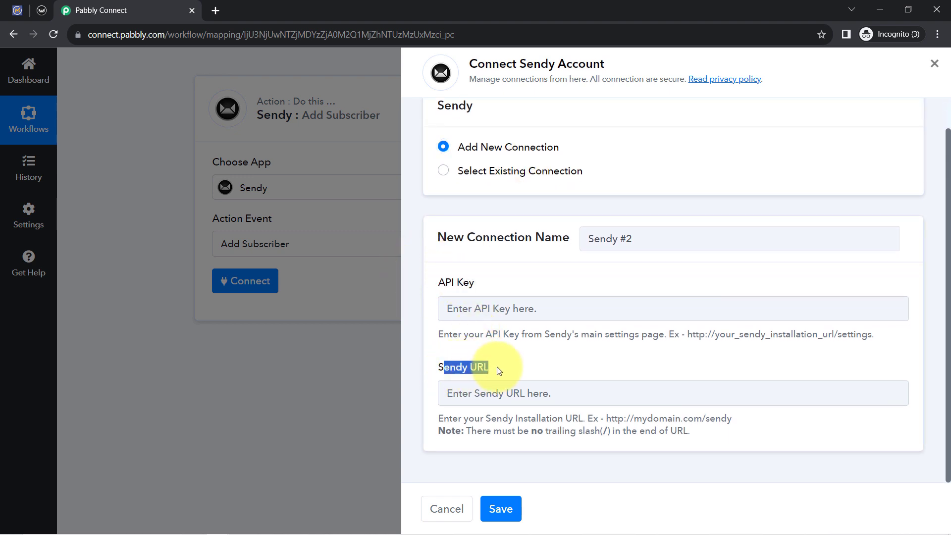
{"action": "left_click_drag", "start_coordinate": [464, 334], "coordinate": [612, 332]}
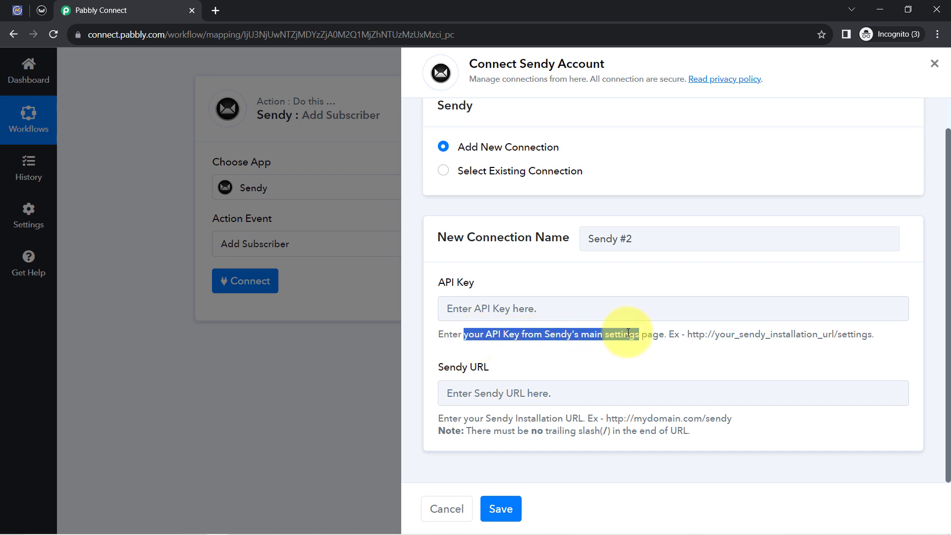
{"action": "left_click_drag", "start_coordinate": [679, 335], "coordinate": [801, 333]}
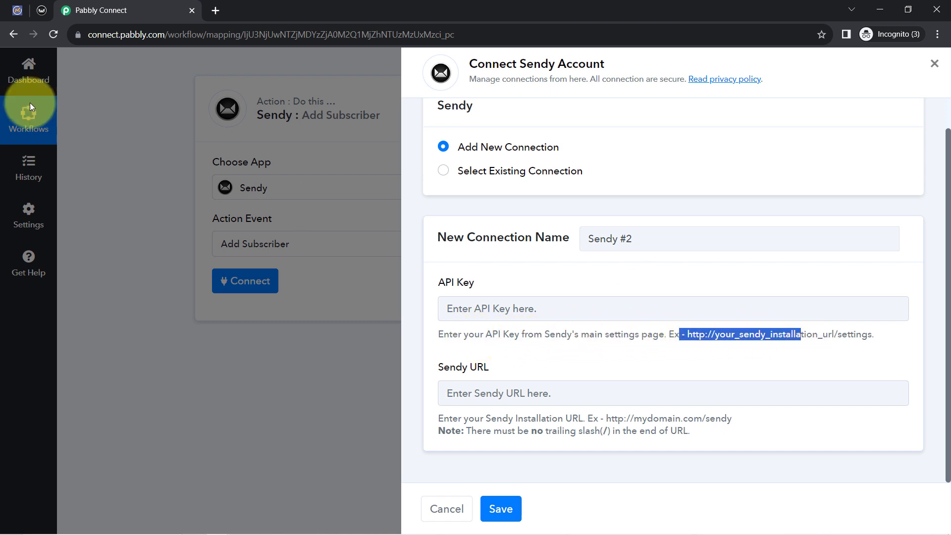
Switch to Sendy, open the account settings page and copy the API key
{"action": "left_click", "coordinate": [42, 10]}
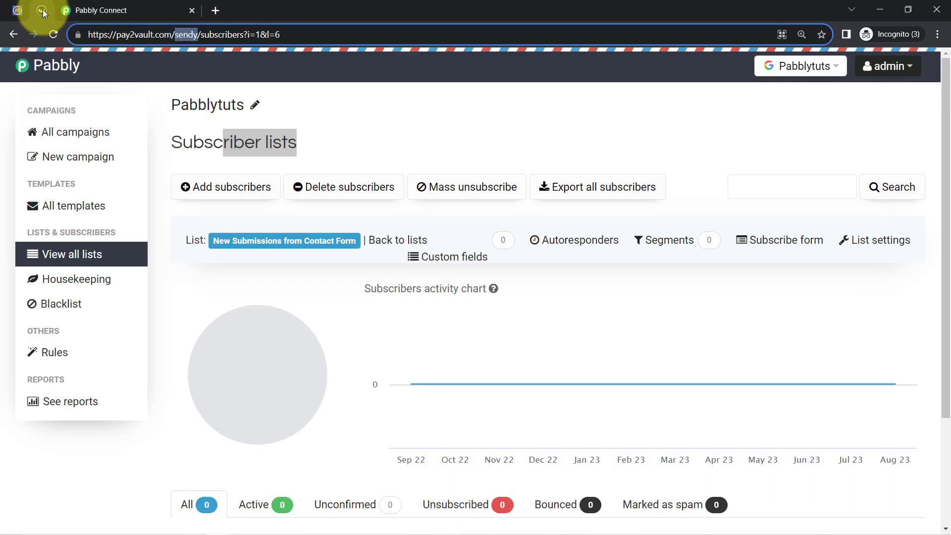
{"action": "left_click", "coordinate": [915, 70]}
{"action": "left_click", "coordinate": [837, 100]}
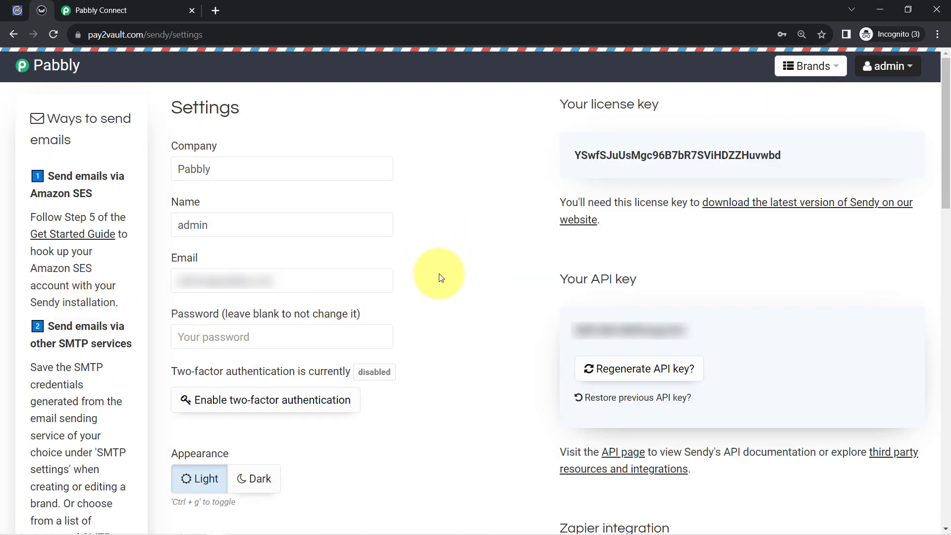
{"action": "double_click", "coordinate": [599, 155]}
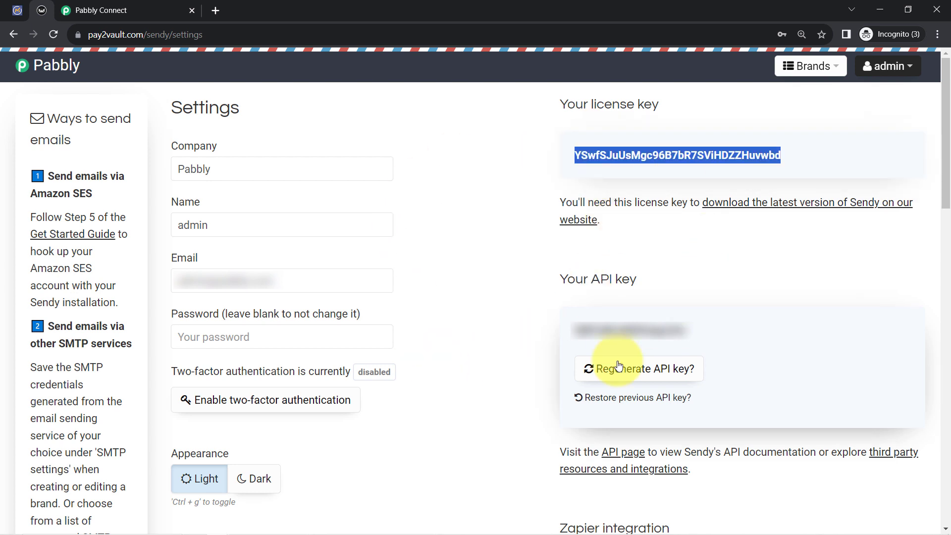
{"action": "double_click", "coordinate": [614, 328]}
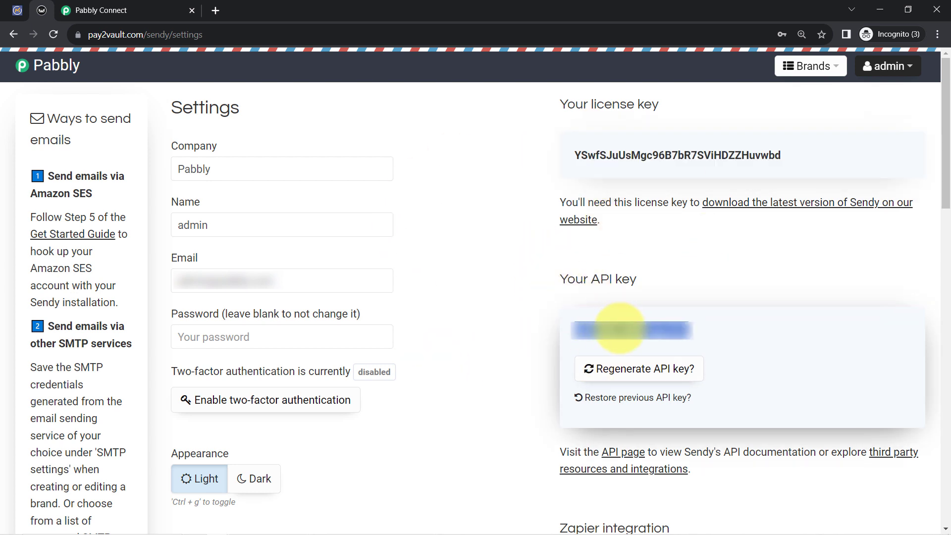
{"action": "left_click", "coordinate": [455, 341]}
{"action": "double_click", "coordinate": [641, 326]}
{"action": "left_click", "coordinate": [643, 323]}
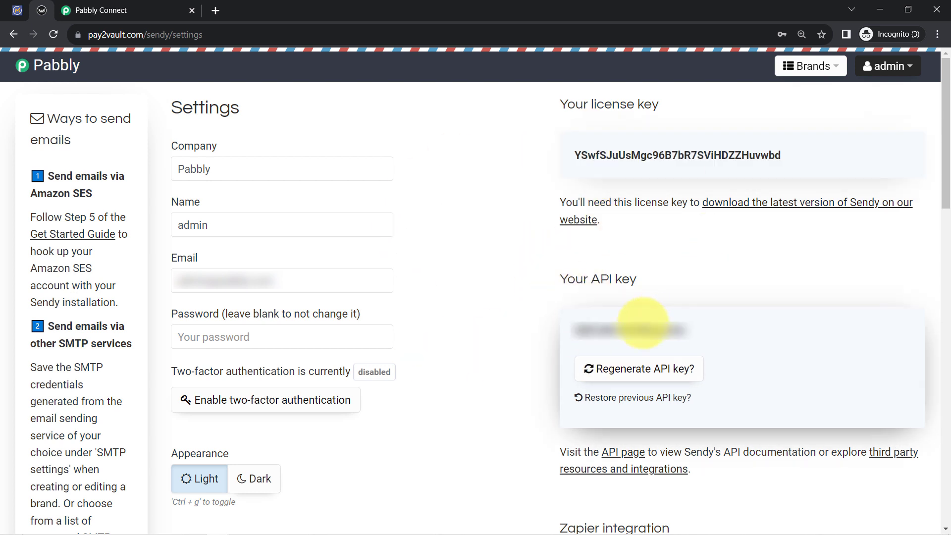
{"action": "double_click", "coordinate": [636, 328]}
{"action": "left_click", "coordinate": [637, 328]}
{"action": "double_click", "coordinate": [636, 328]}
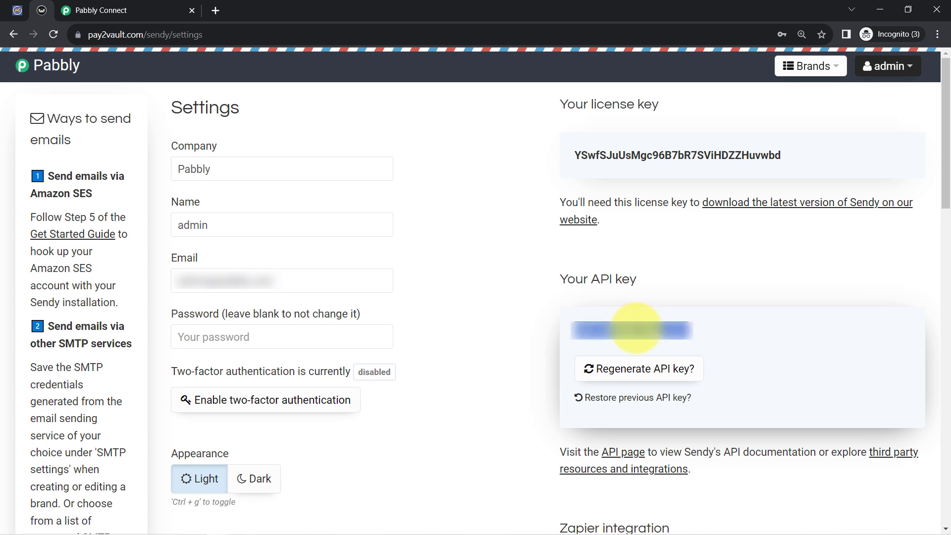
Return to Pabbly Connect and paste the API key into the new Sendy connection's API Key field
{"action": "left_click", "coordinate": [92, 10]}
{"action": "left_click", "coordinate": [458, 308]}
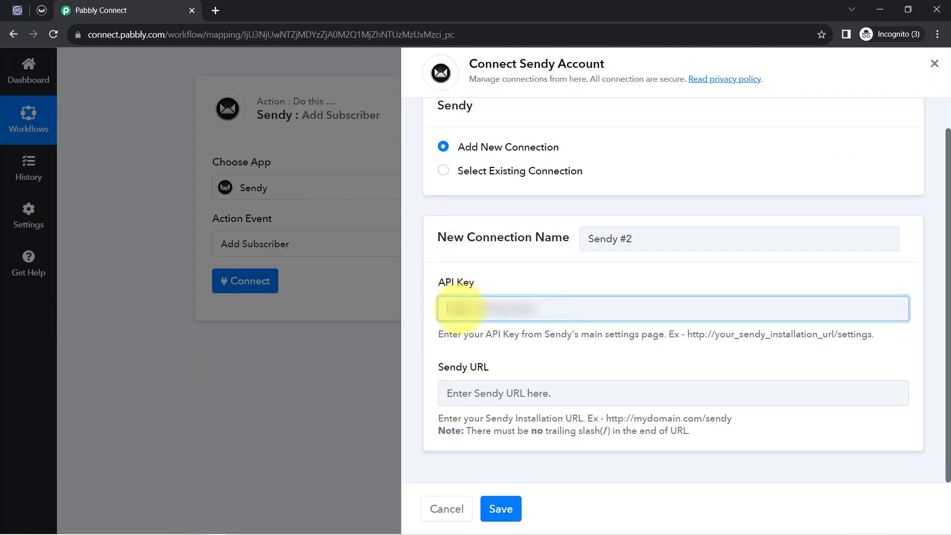
{"action": "key", "text": "ctrl+v"}
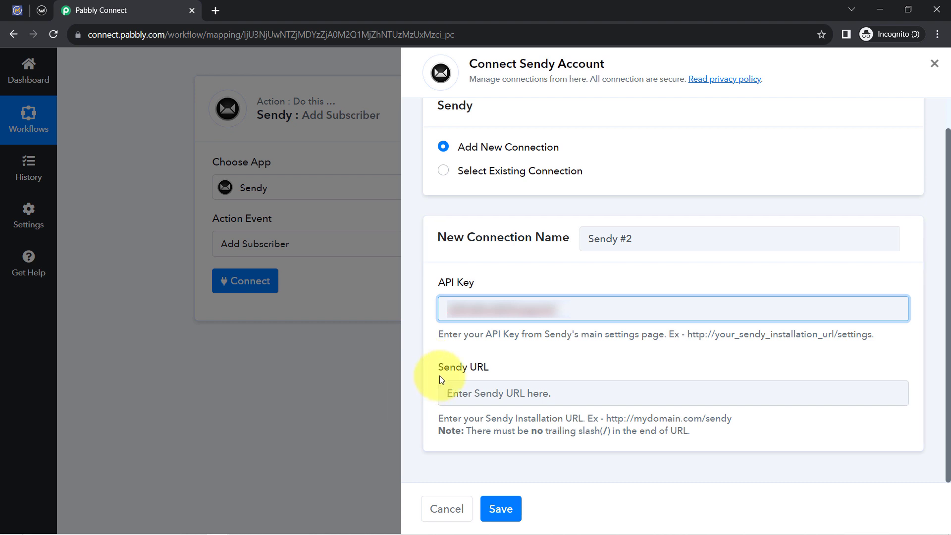
Review the Sendy URL example and the note about omitting the trailing slash
{"action": "left_click_drag", "start_coordinate": [449, 370], "coordinate": [471, 373]}
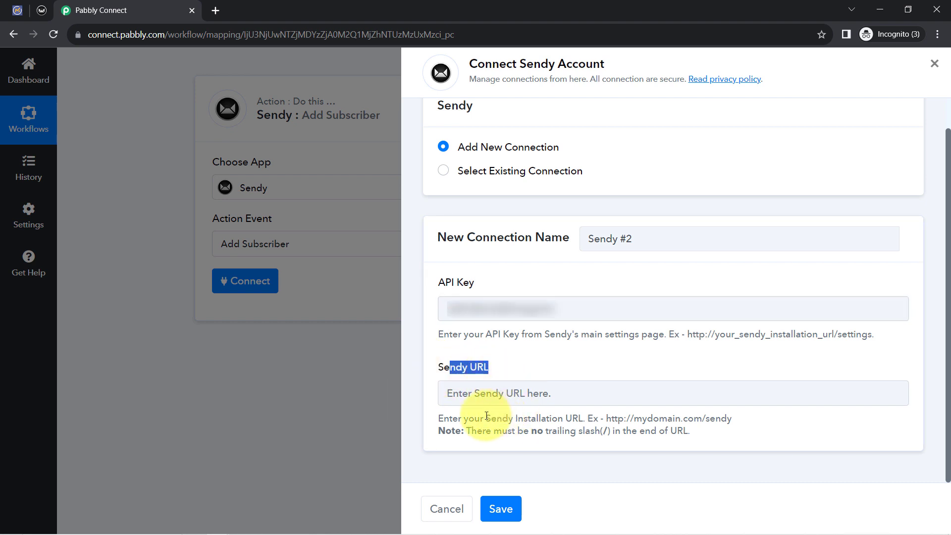
{"action": "left_click_drag", "start_coordinate": [471, 420], "coordinate": [710, 419]}
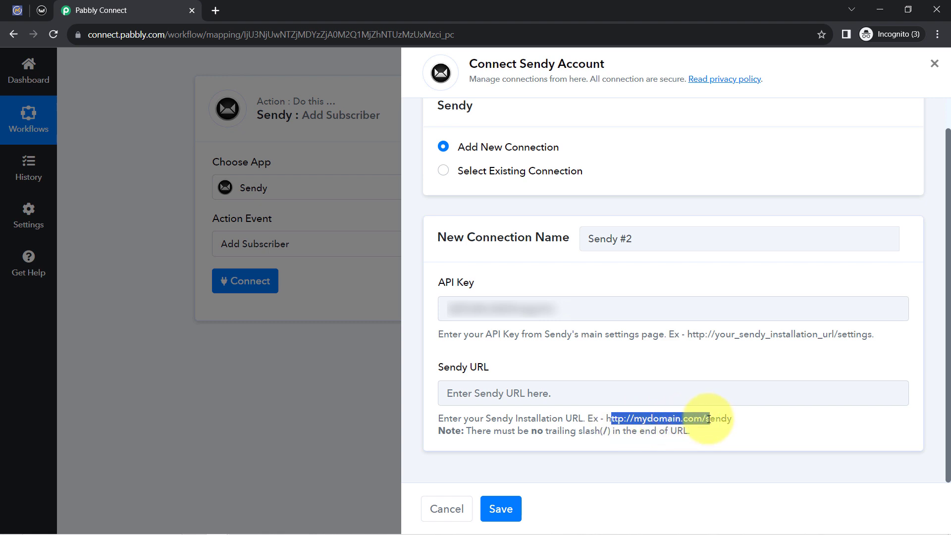
{"action": "left_click_drag", "start_coordinate": [523, 431], "coordinate": [600, 431]}
Switch to Sendy and copy the installation URL, leaving out the settings part of the address
{"action": "left_click", "coordinate": [39, 10]}
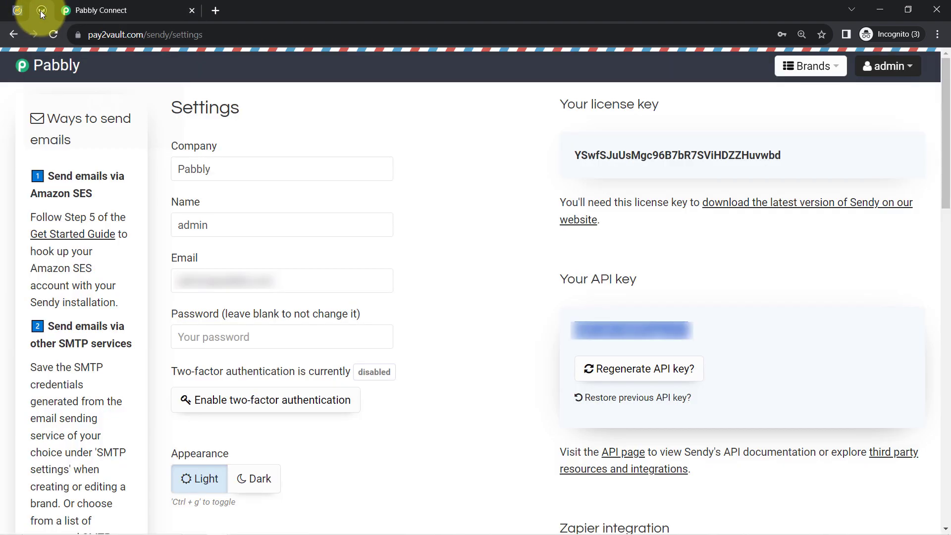
{"action": "left_click", "coordinate": [134, 35]}
{"action": "left_click", "coordinate": [148, 35]}
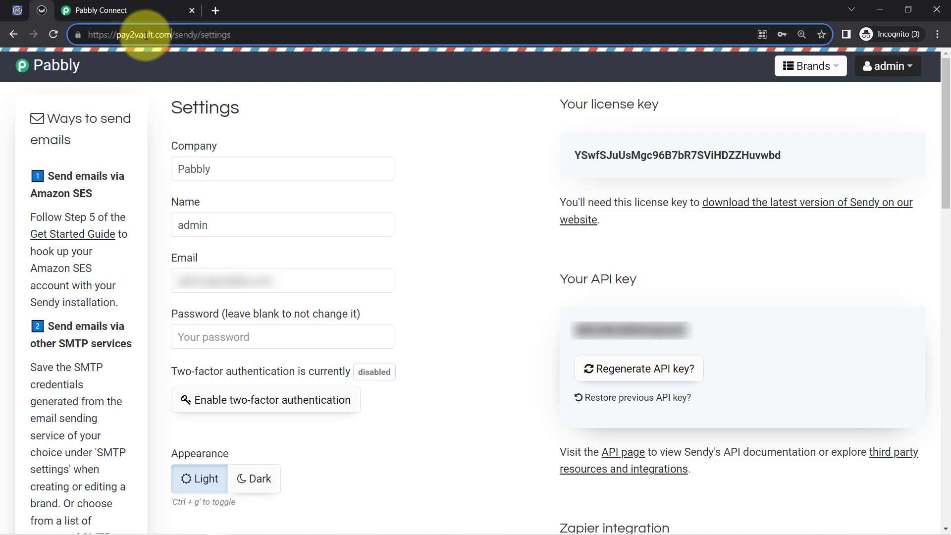
{"action": "left_click_drag", "start_coordinate": [200, 35], "coordinate": [70, 32]}
{"action": "key", "text": "ctrl+c"}
{"action": "left_click", "coordinate": [99, 5]}
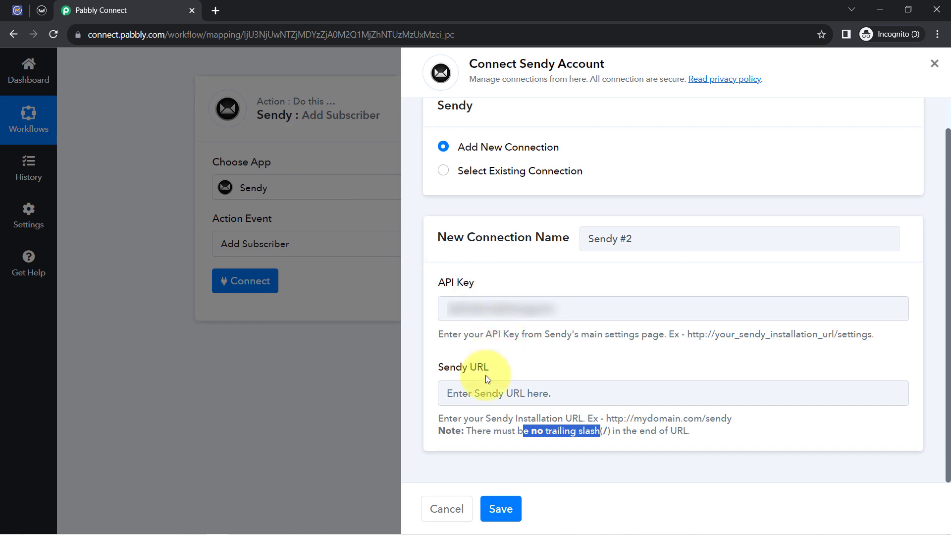
{"action": "left_click", "coordinate": [475, 398]}
{"action": "key", "text": "ctrl+v"}
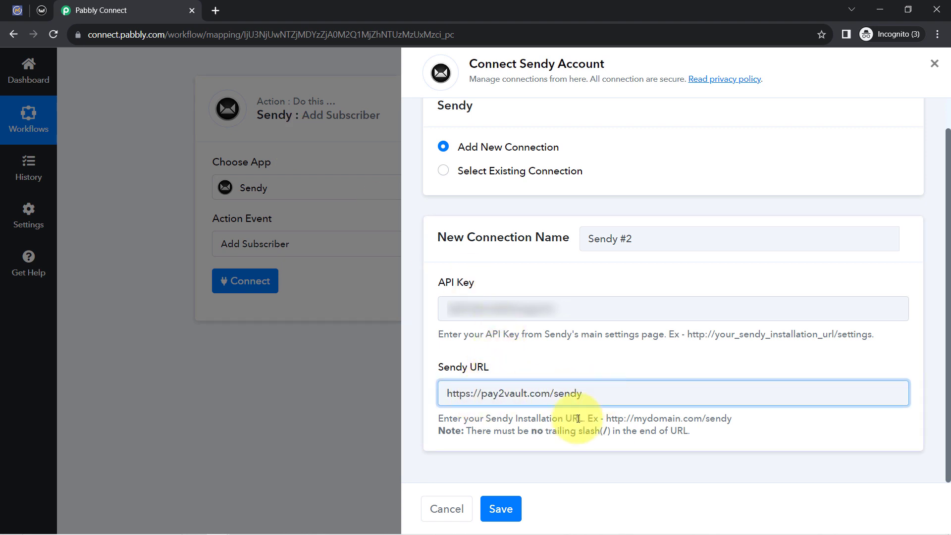
{"action": "left_click", "coordinate": [501, 509]}
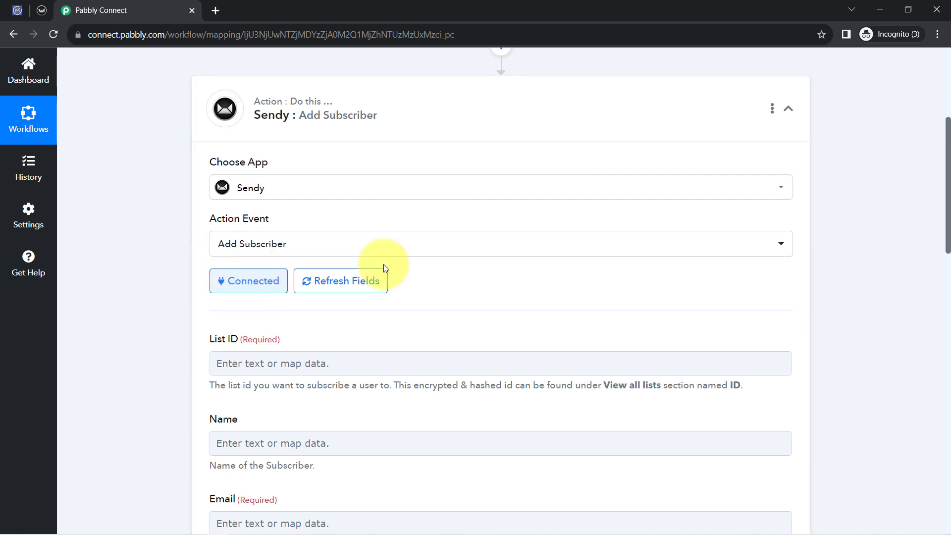
Check the required List ID field, then switch to Sendy and open the Pabblytuts brand's overview of all subscriber lists
{"action": "left_click_drag", "start_coordinate": [949, 144], "coordinate": [894, 182]}
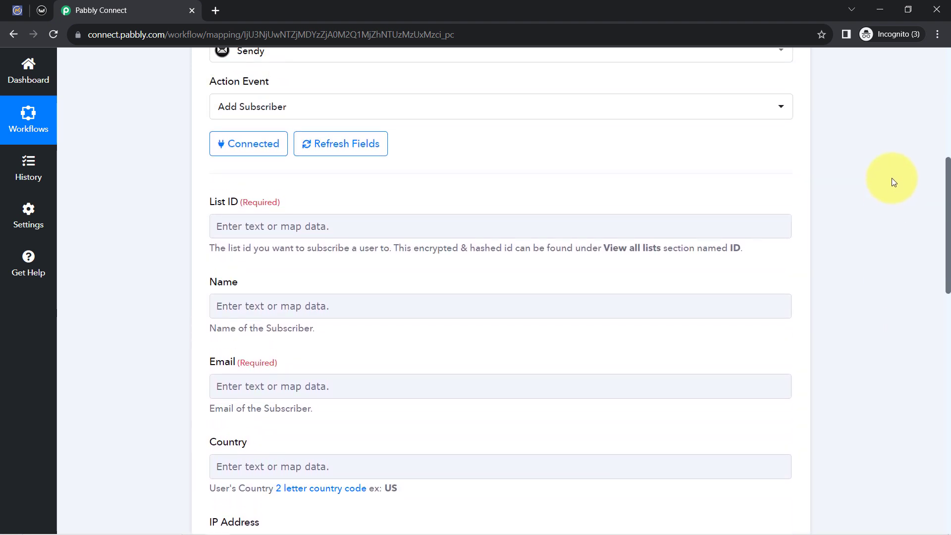
{"action": "left_click_drag", "start_coordinate": [246, 202], "coordinate": [267, 202]}
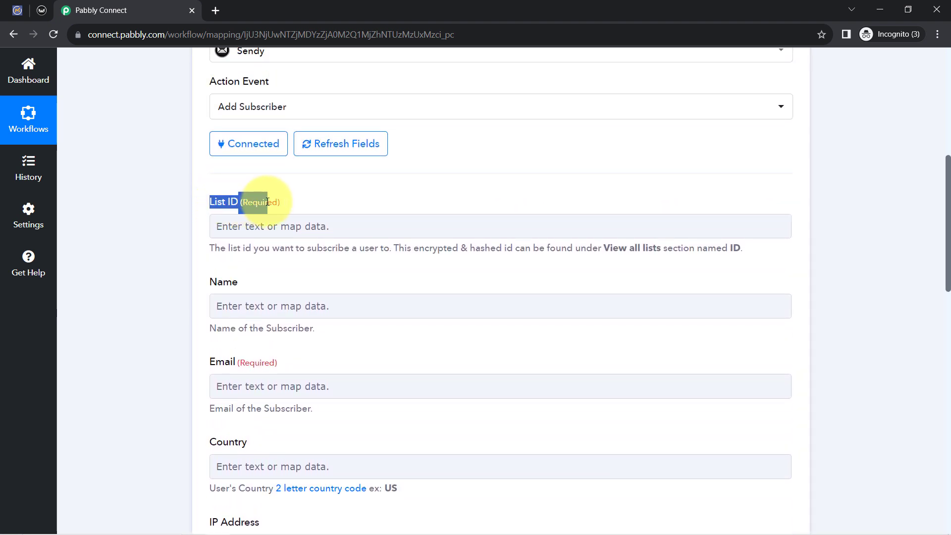
{"action": "left_click", "coordinate": [38, 13]}
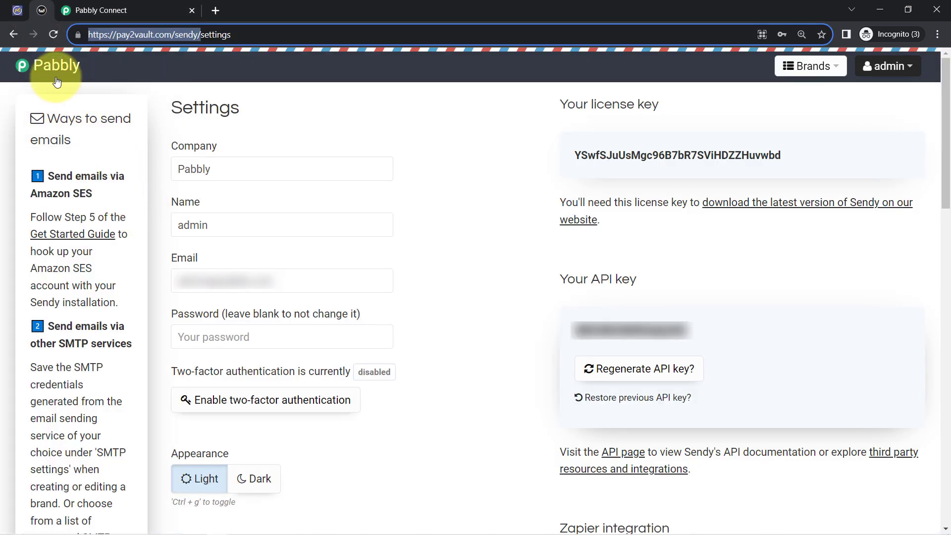
{"action": "left_click", "coordinate": [49, 63]}
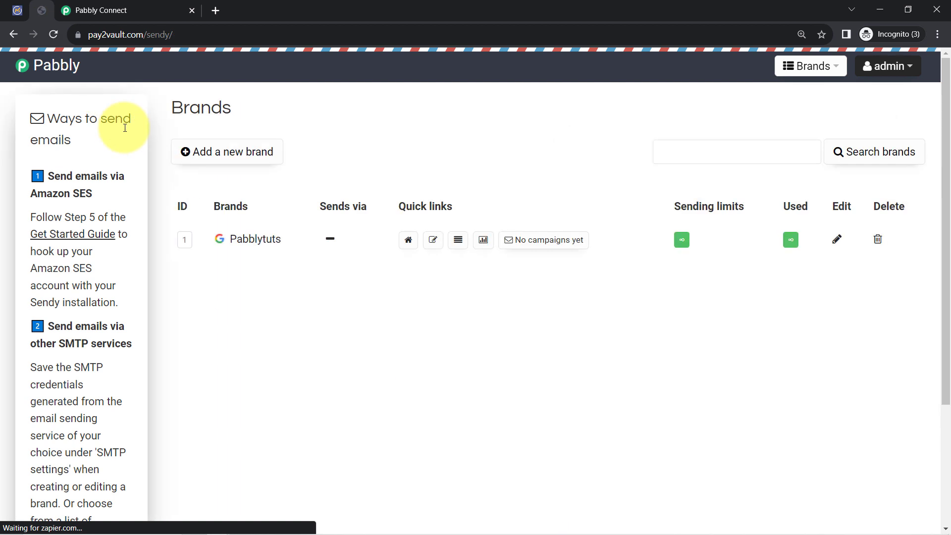
{"action": "left_click", "coordinate": [232, 239]}
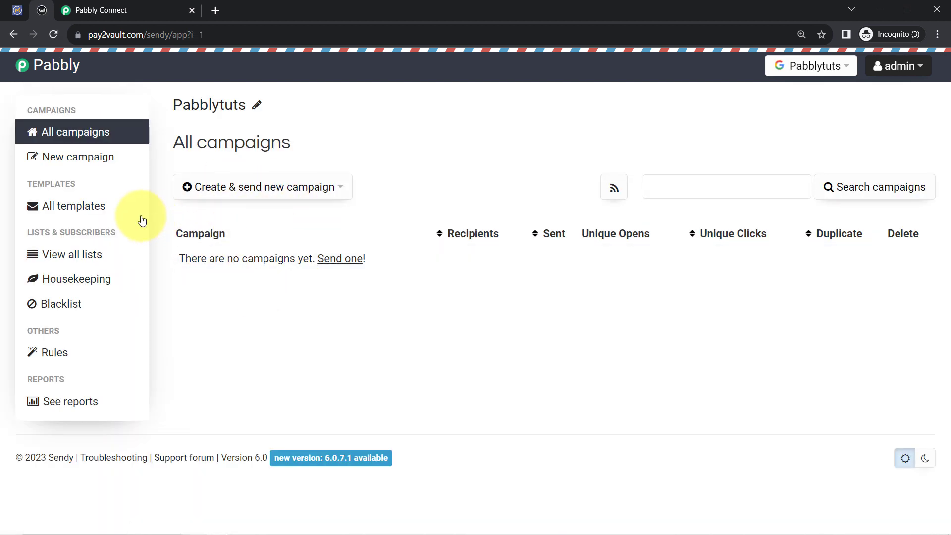
{"action": "left_click", "coordinate": [45, 260]}
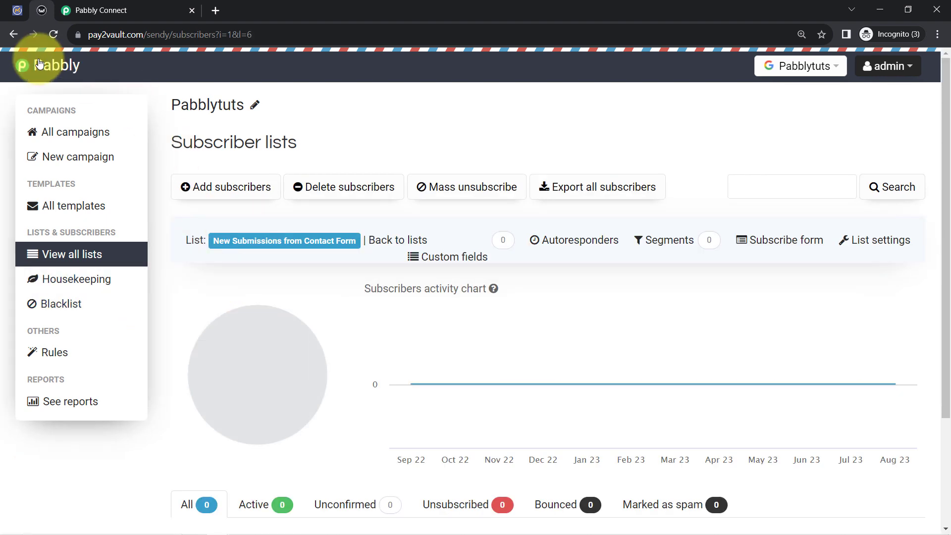
{"action": "left_click", "coordinate": [14, 34]}
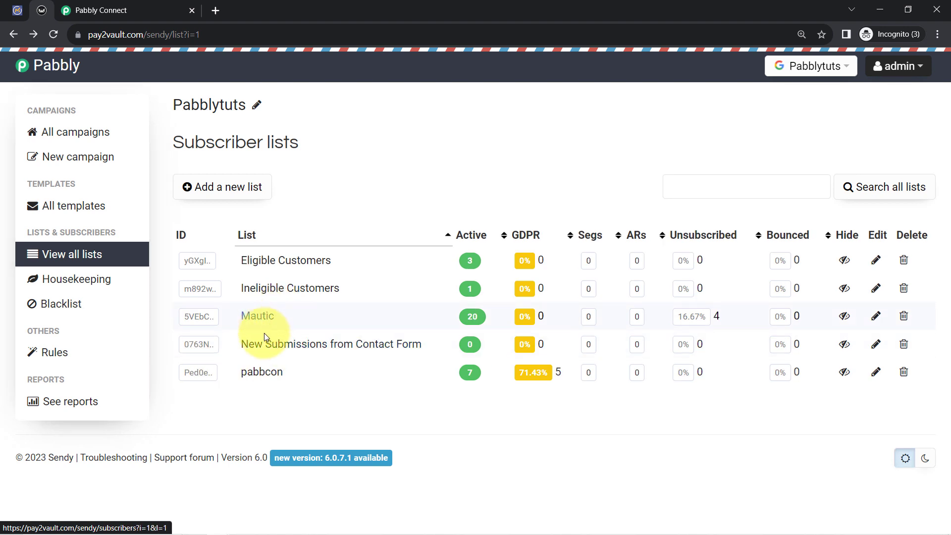
Copy the ID of the New Submissions from Contact Form list and paste it as the List ID in Pabbly Connect
{"action": "left_click", "coordinate": [205, 344]}
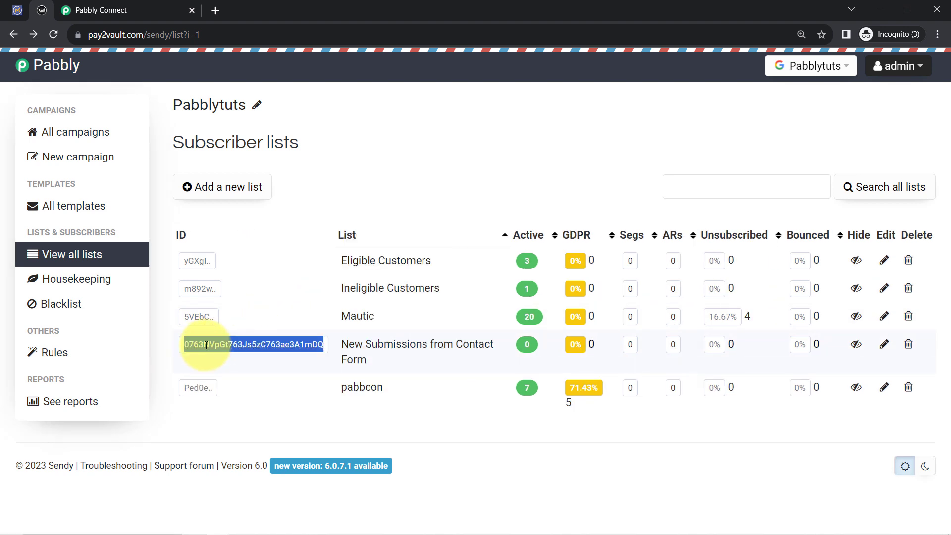
{"action": "left_click", "coordinate": [121, 10]}
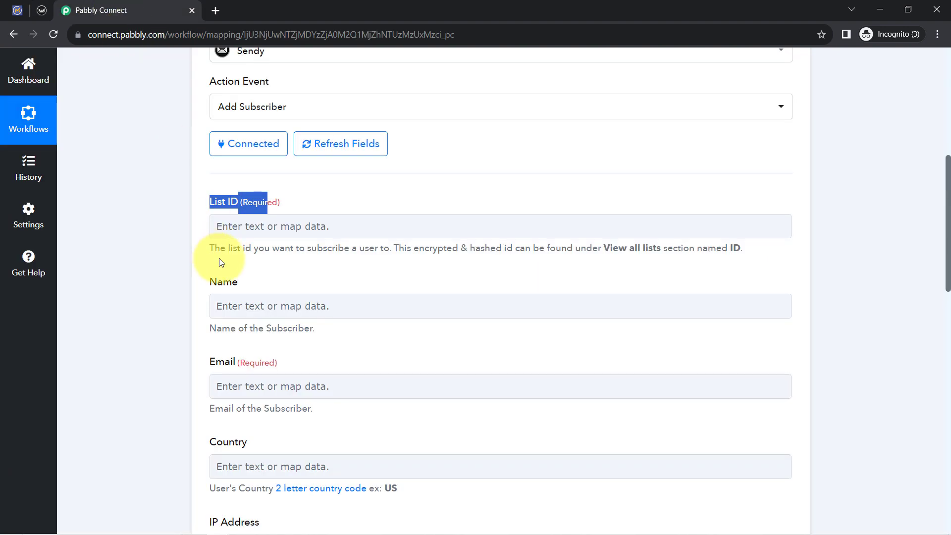
{"action": "left_click", "coordinate": [232, 223]}
{"action": "type", "text": "0763NVpGt763Js5zC763ae3A1mDQ"}
{"action": "left_click", "coordinate": [157, 253]}
Expand the Mautic trigger step and its received response to review the submitted form data available for mapping
{"action": "scroll", "coordinate": [149, 247], "scroll_direction": "down", "scroll_amount": 1}
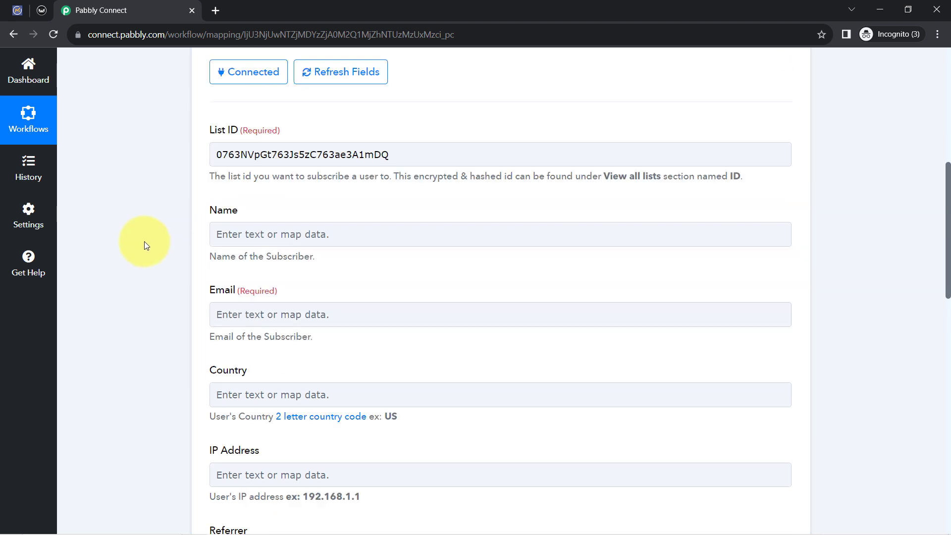
{"action": "scroll", "coordinate": [144, 242], "scroll_direction": "down", "scroll_amount": 1}
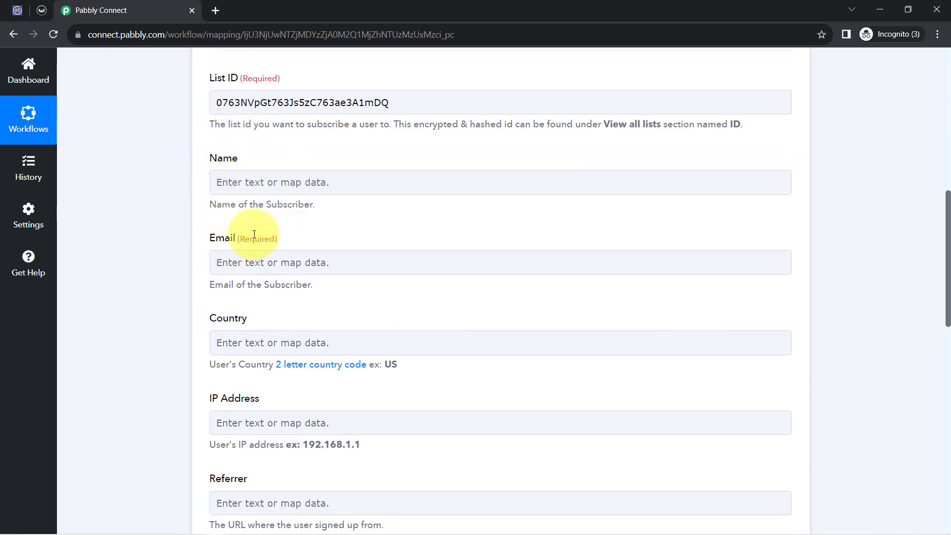
{"action": "scroll", "coordinate": [278, 218], "scroll_direction": "up", "scroll_amount": 10}
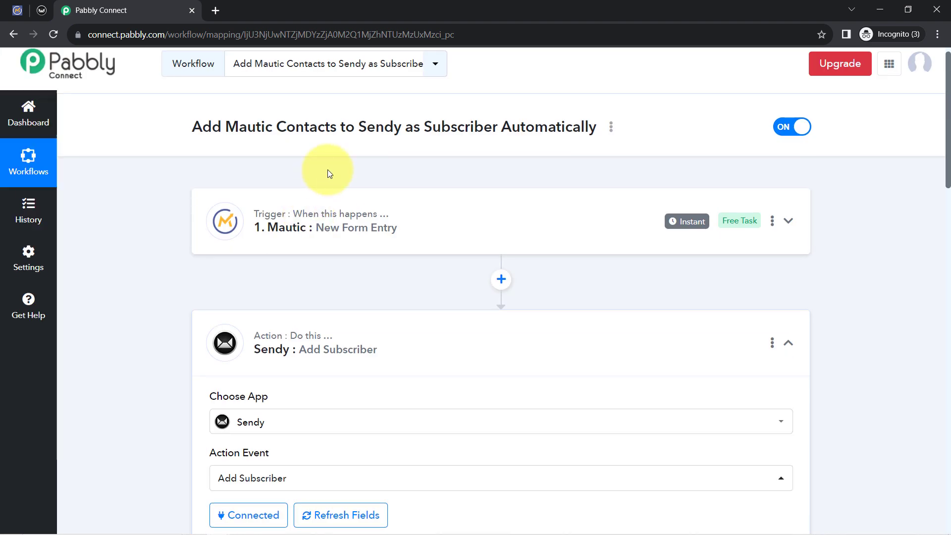
{"action": "left_click", "coordinate": [329, 220]}
{"action": "scroll", "coordinate": [184, 272], "scroll_direction": "down", "scroll_amount": 6}
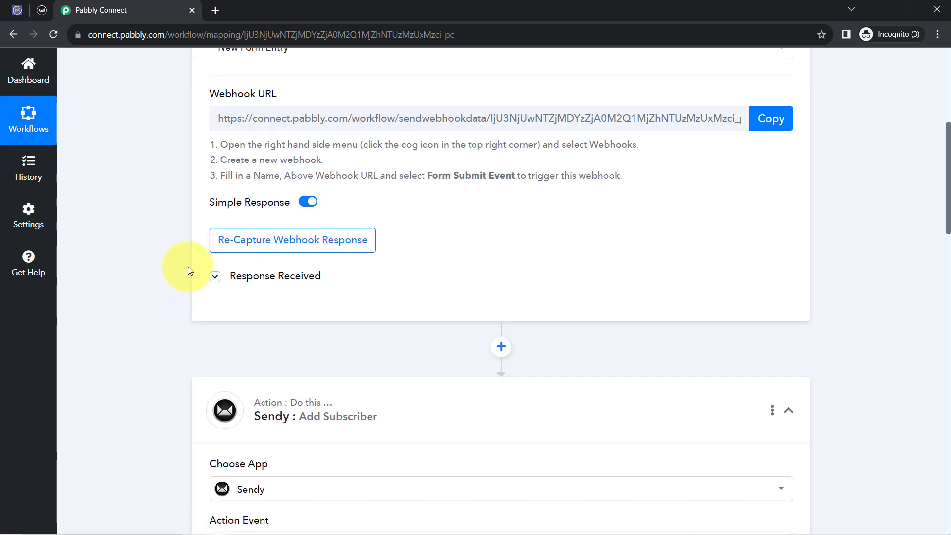
{"action": "left_click", "coordinate": [220, 277]}
{"action": "scroll", "coordinate": [528, 301], "scroll_direction": "down", "scroll_amount": 4}
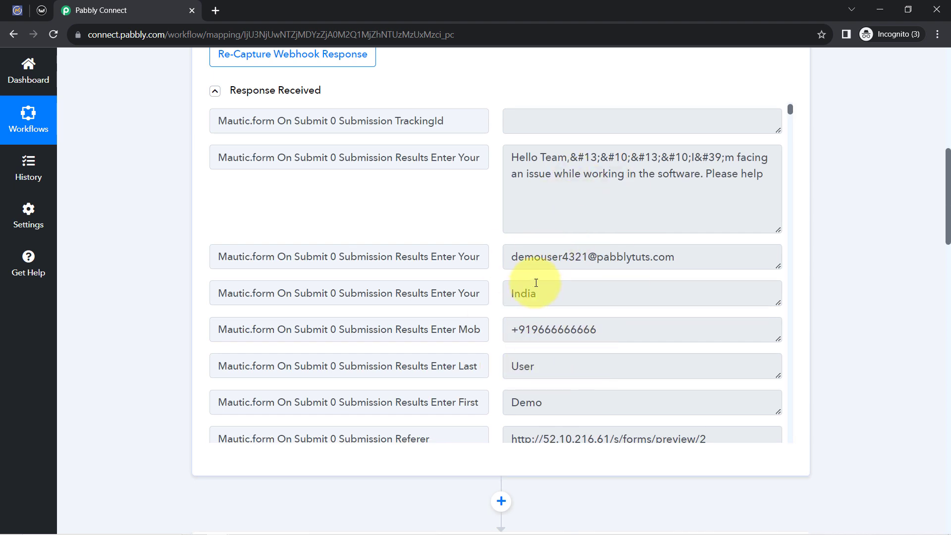
{"action": "scroll", "coordinate": [129, 276], "scroll_direction": "down", "scroll_amount": 11}
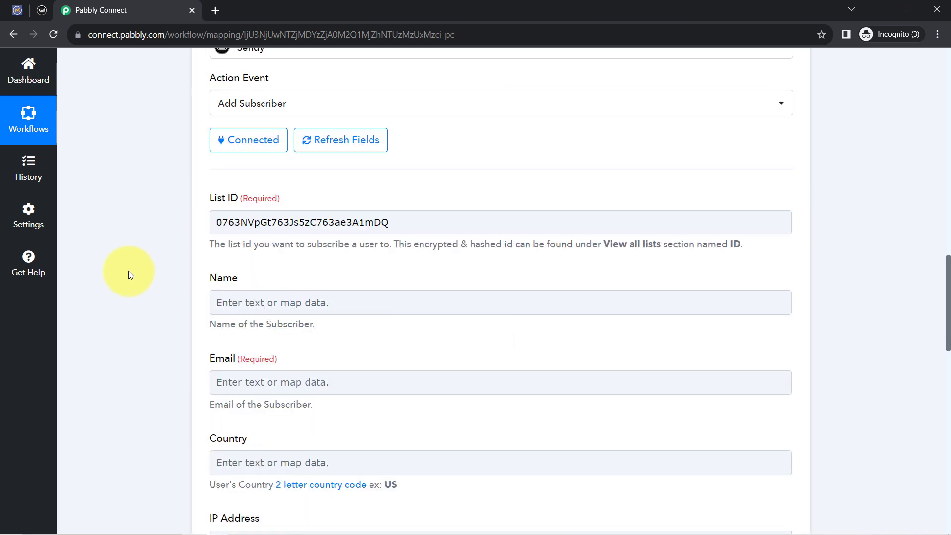
Map the subscriber Name field to the Mautic form's Enter First Name and Enter Last Name responses
{"action": "left_click", "coordinate": [237, 161]}
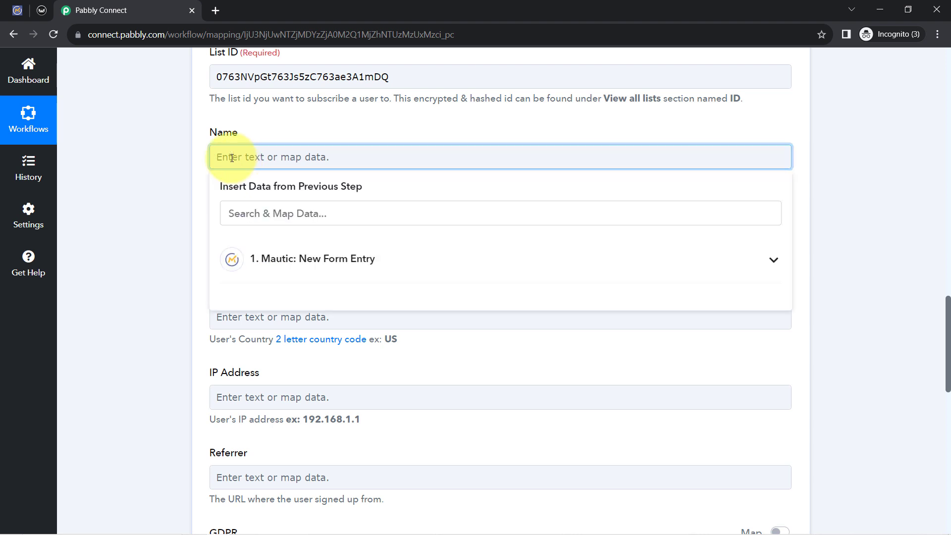
{"action": "left_click", "coordinate": [288, 256]}
{"action": "left_click", "coordinate": [232, 213]}
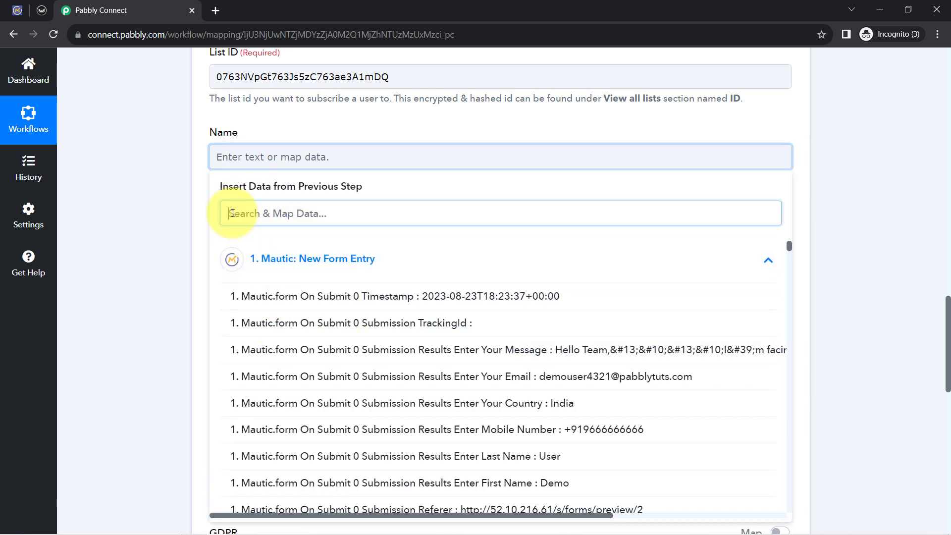
{"action": "type", "text": "dem"}
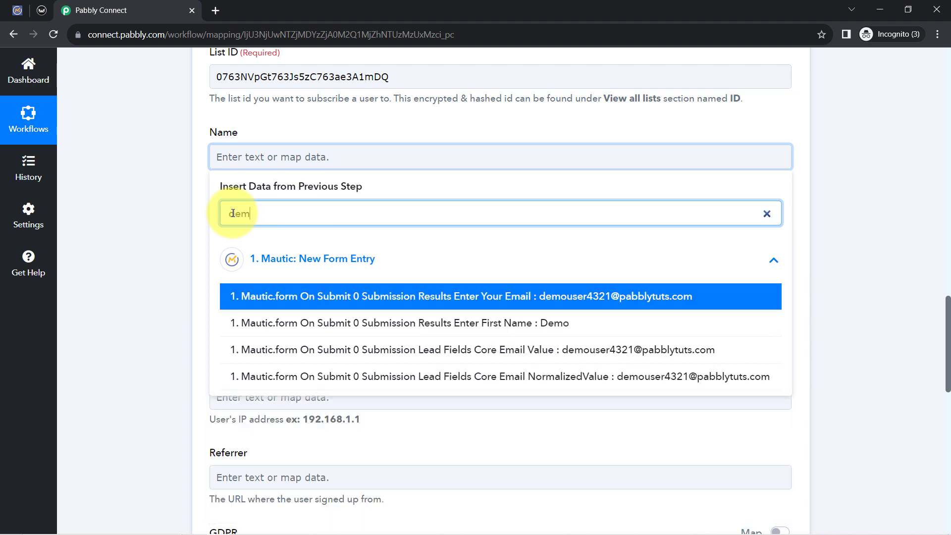
{"action": "left_click", "coordinate": [346, 327]}
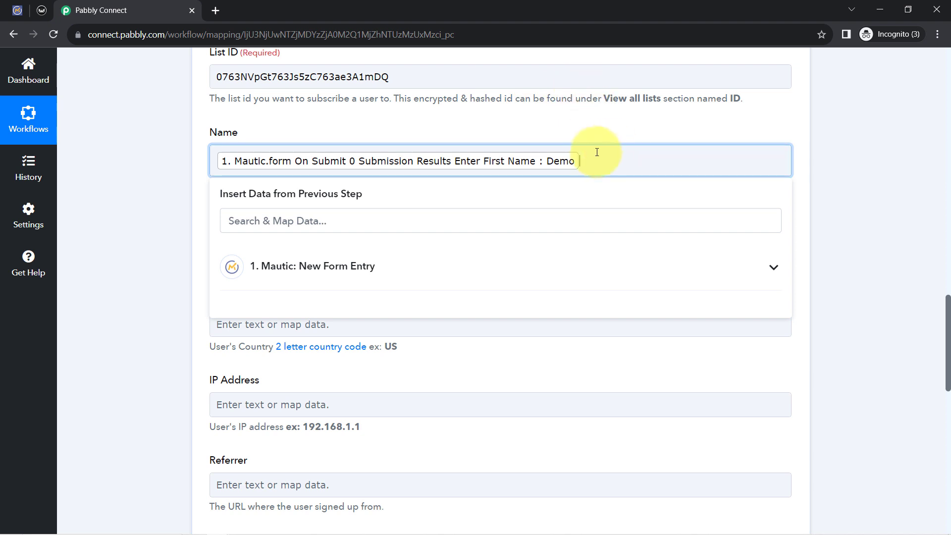
{"action": "left_click", "coordinate": [333, 219]}
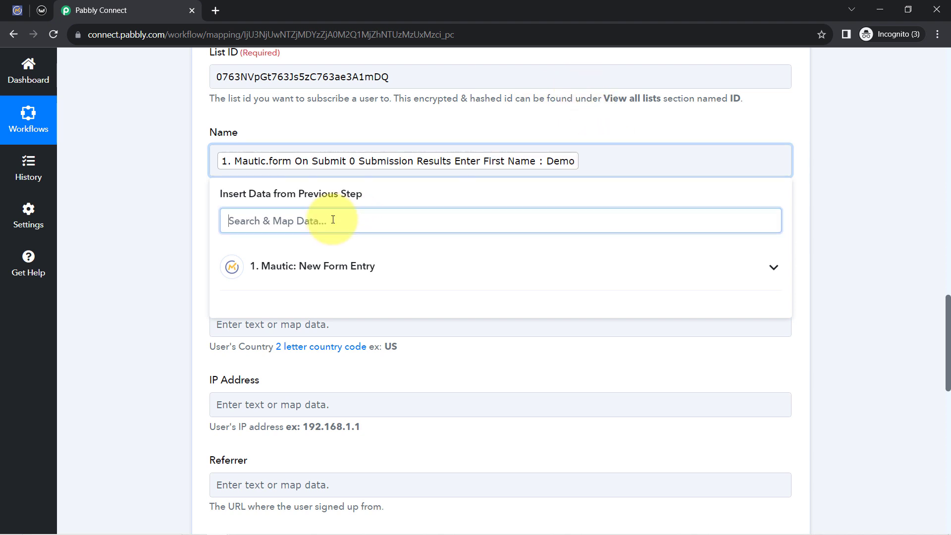
{"action": "type", "text": "user"}
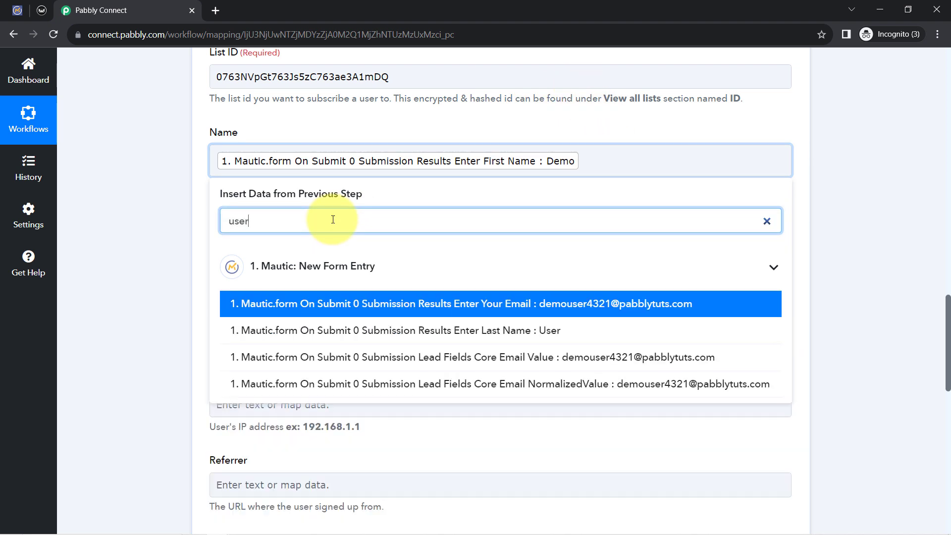
{"action": "left_click", "coordinate": [371, 329]}
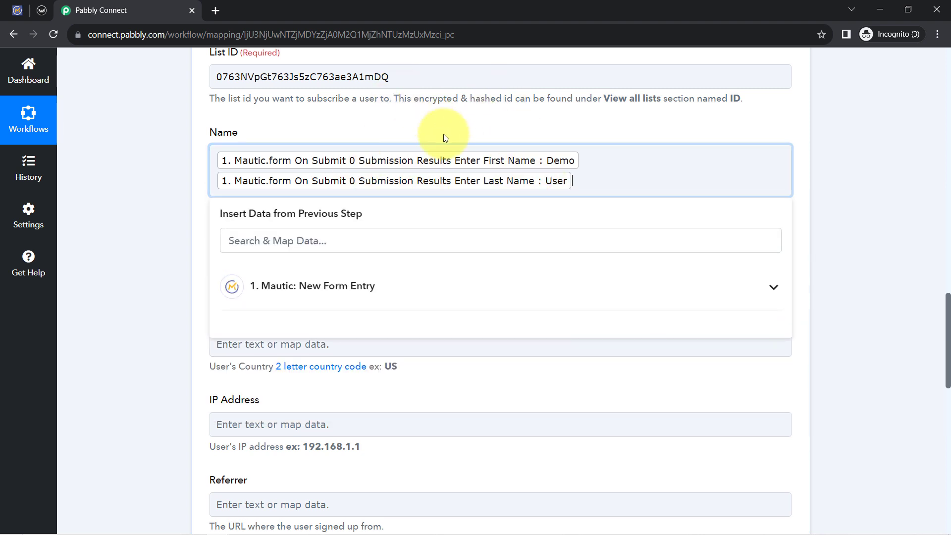
{"action": "left_click", "coordinate": [189, 186]}
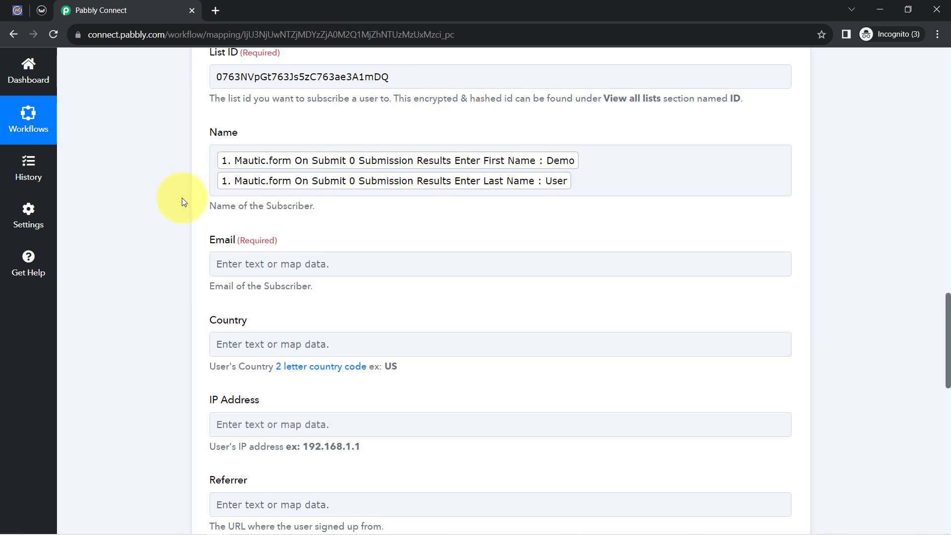
Map the required Email field to the Mautic form's Enter Your Email response
{"action": "scroll", "coordinate": [183, 201], "scroll_direction": "down", "scroll_amount": 1}
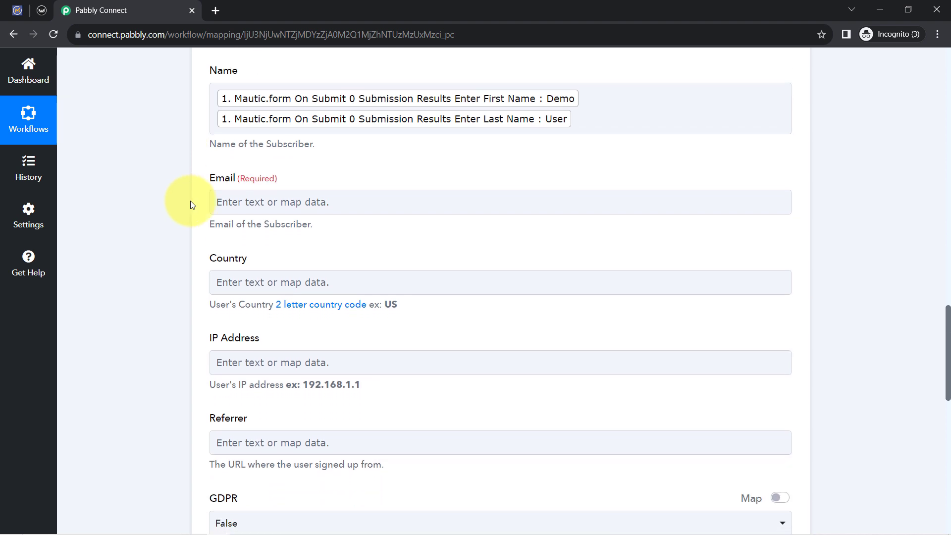
{"action": "left_click", "coordinate": [222, 204]}
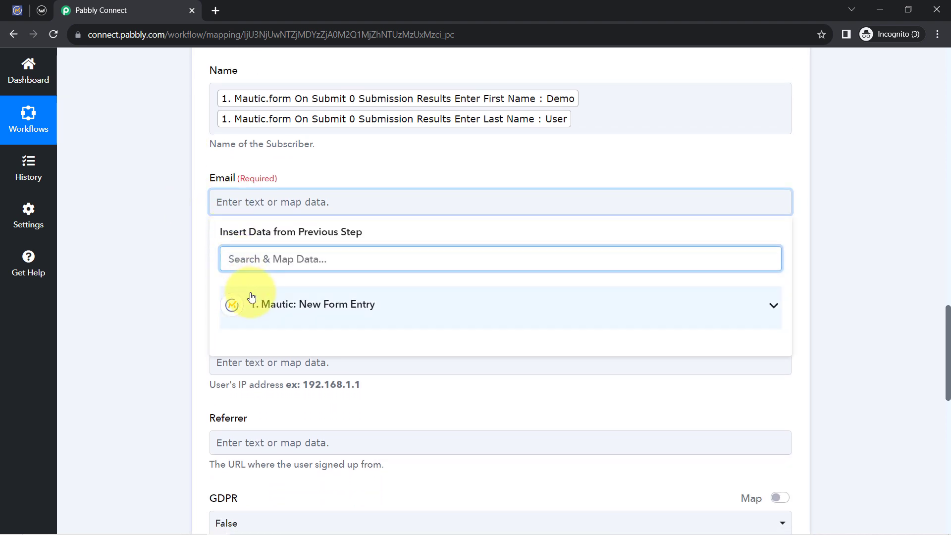
{"action": "left_click", "coordinate": [248, 300]}
{"action": "type", "text": "@"}
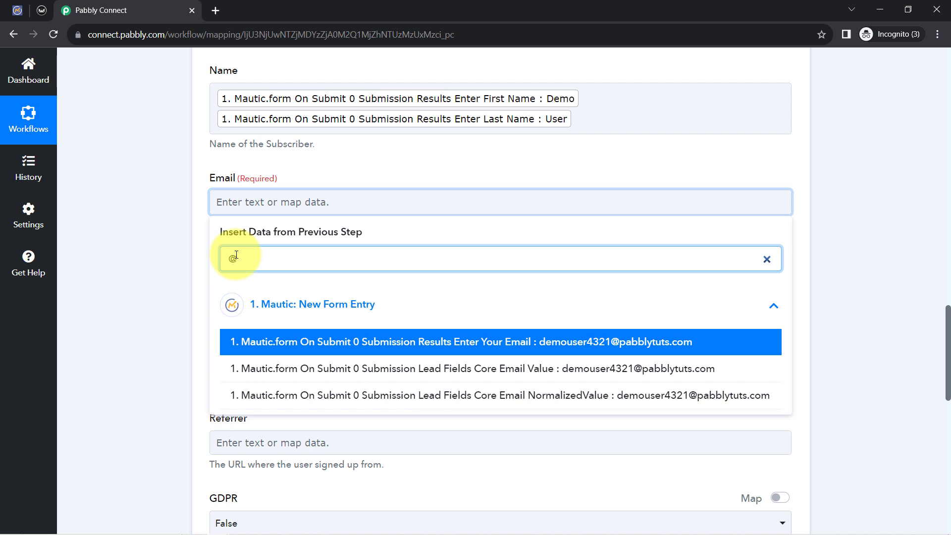
{"action": "left_click", "coordinate": [265, 345]}
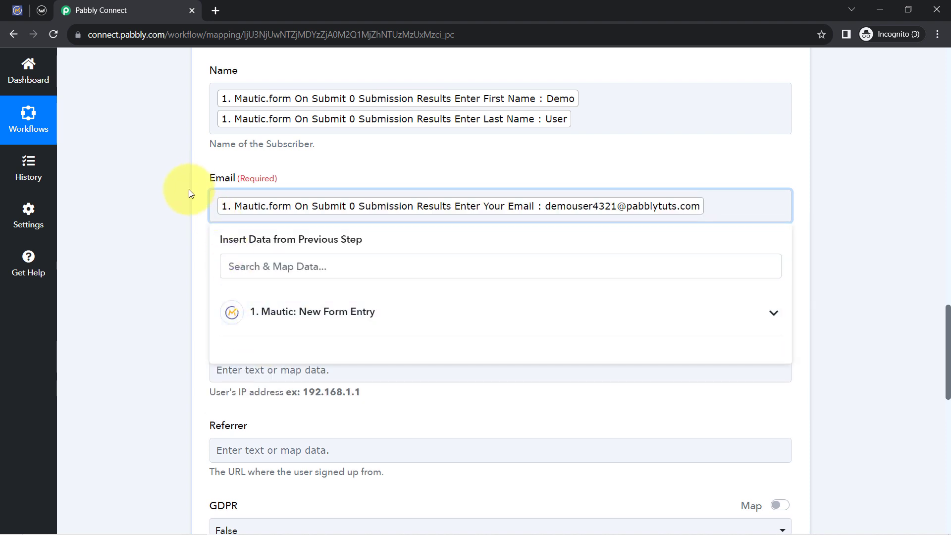
{"action": "left_click", "coordinate": [186, 212]}
Review the filled List ID, glance at the contacts in Mautic and return to Pabbly Connect
{"action": "scroll", "coordinate": [181, 163], "scroll_direction": "up", "scroll_amount": 2}
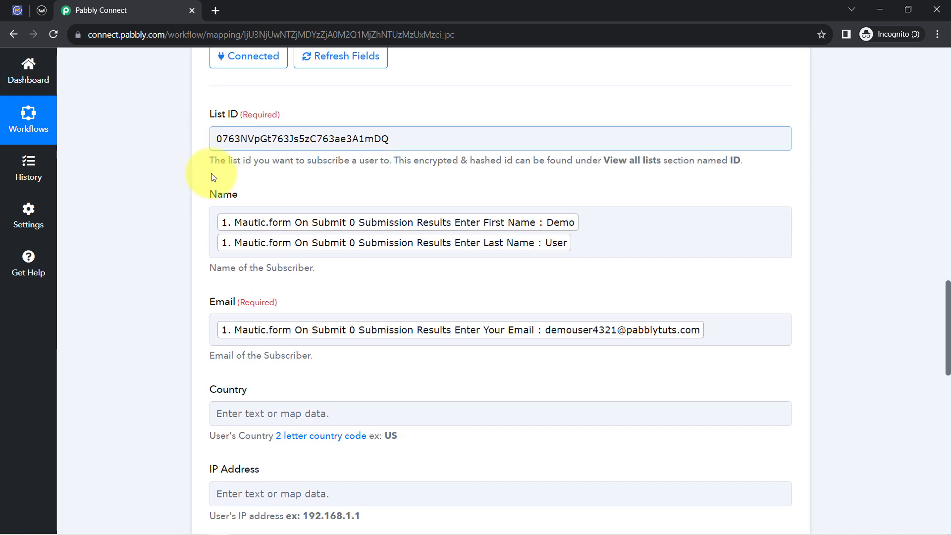
{"action": "left_click", "coordinate": [290, 133]}
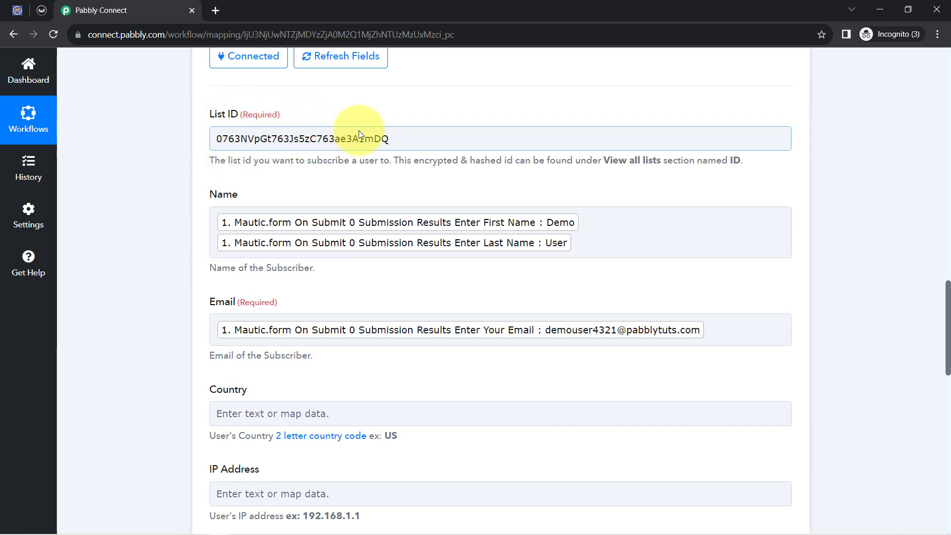
{"action": "left_click_drag", "start_coordinate": [210, 117], "coordinate": [237, 115]}
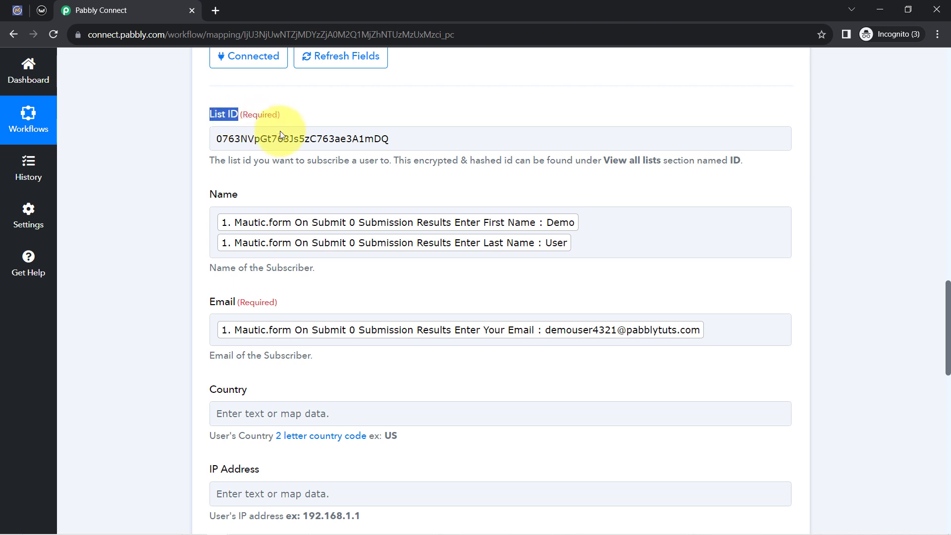
{"action": "left_click", "coordinate": [186, 162]}
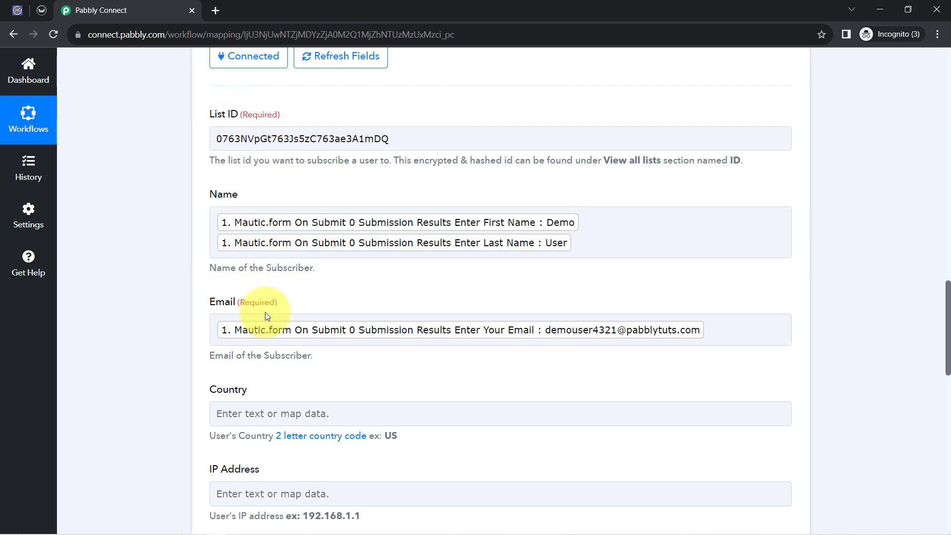
{"action": "left_click", "coordinate": [11, 8]}
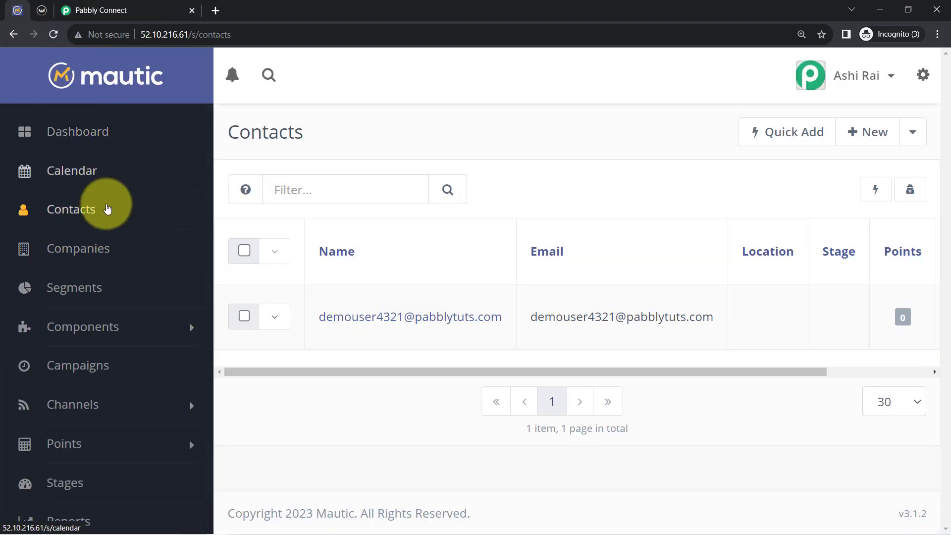
{"action": "left_click", "coordinate": [120, 7]}
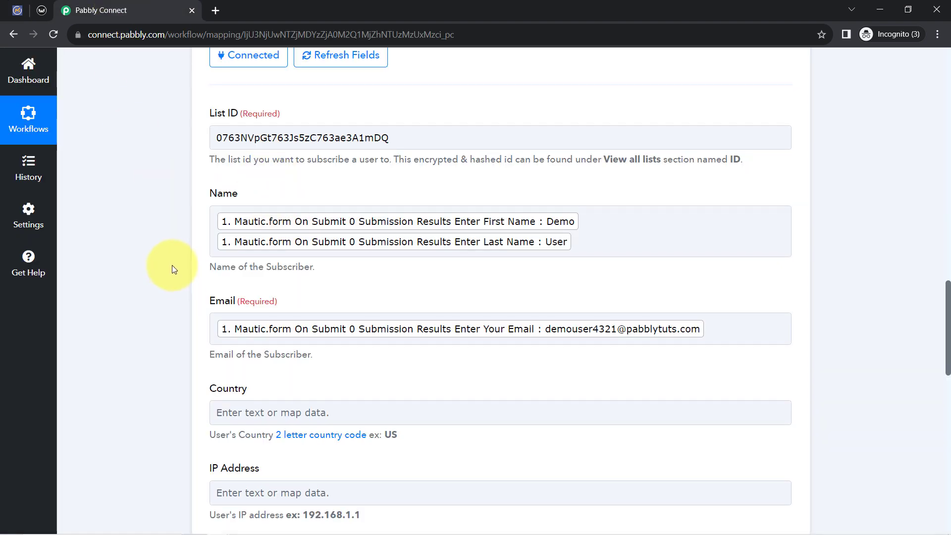
Map the subscriber Country field to the Mautic form's Enter Your Country response
{"action": "scroll", "coordinate": [170, 241], "scroll_direction": "down", "scroll_amount": 2}
{"action": "scroll", "coordinate": [168, 227], "scroll_direction": "down", "scroll_amount": 1}
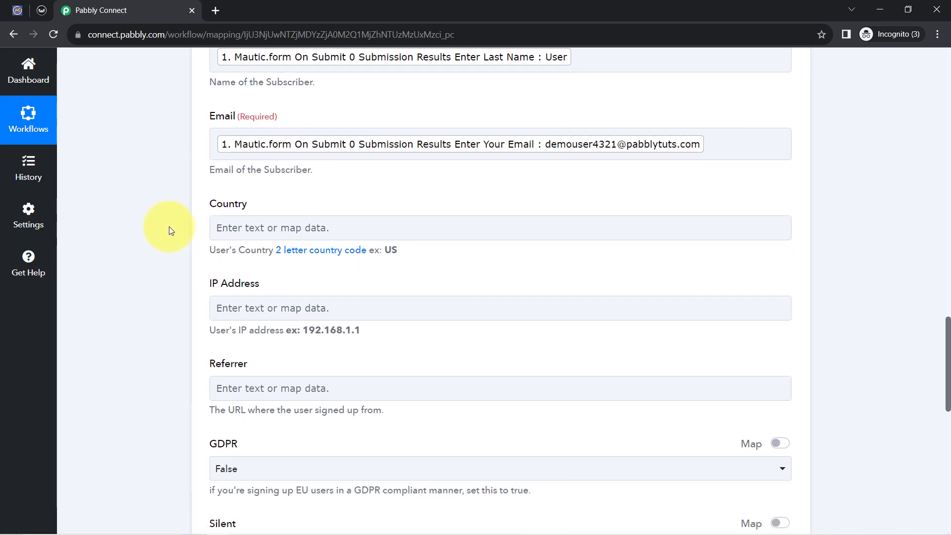
{"action": "left_click", "coordinate": [233, 227]}
{"action": "left_click", "coordinate": [233, 290]}
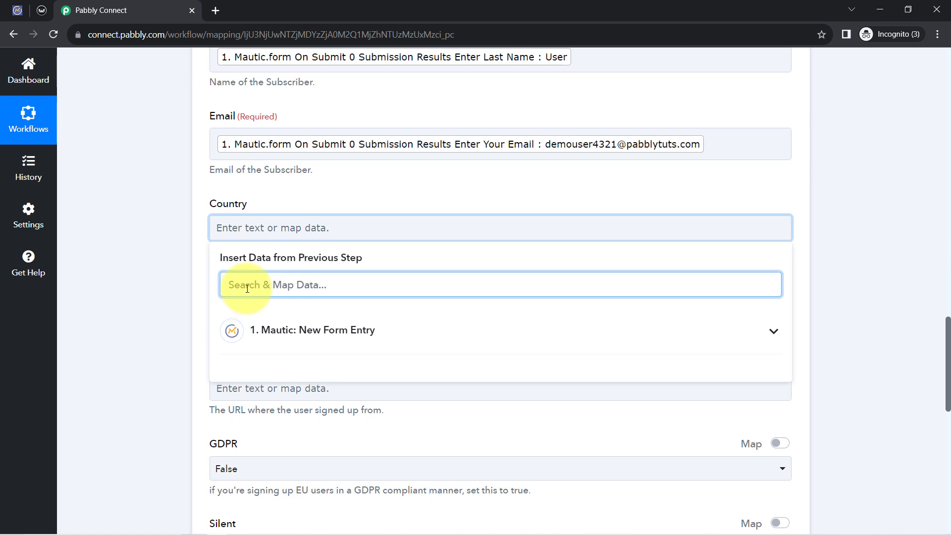
{"action": "type", "text": "ind"}
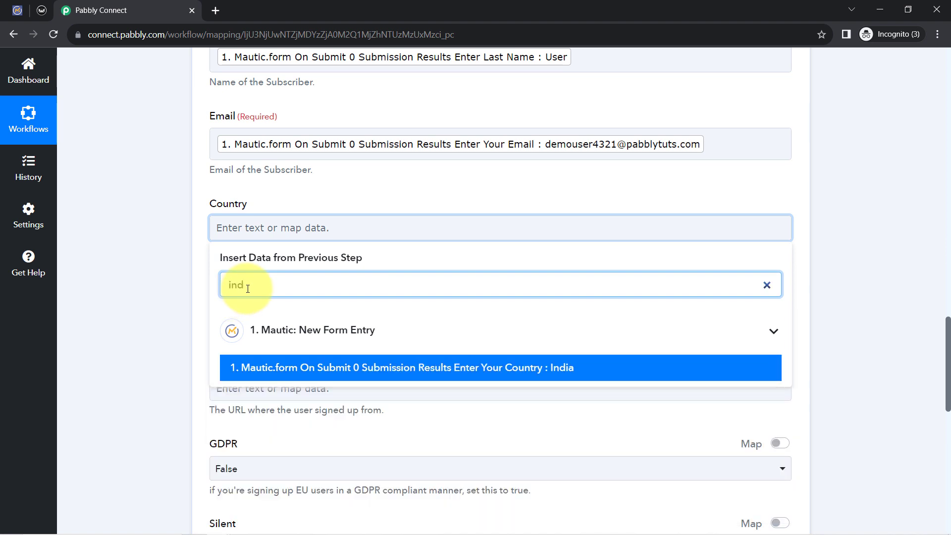
{"action": "left_click", "coordinate": [239, 367]}
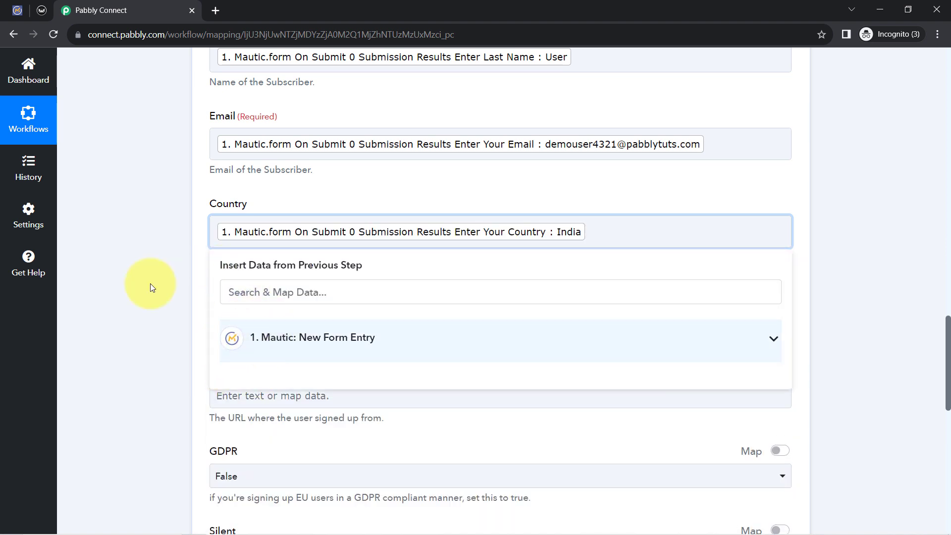
{"action": "left_click", "coordinate": [143, 242]}
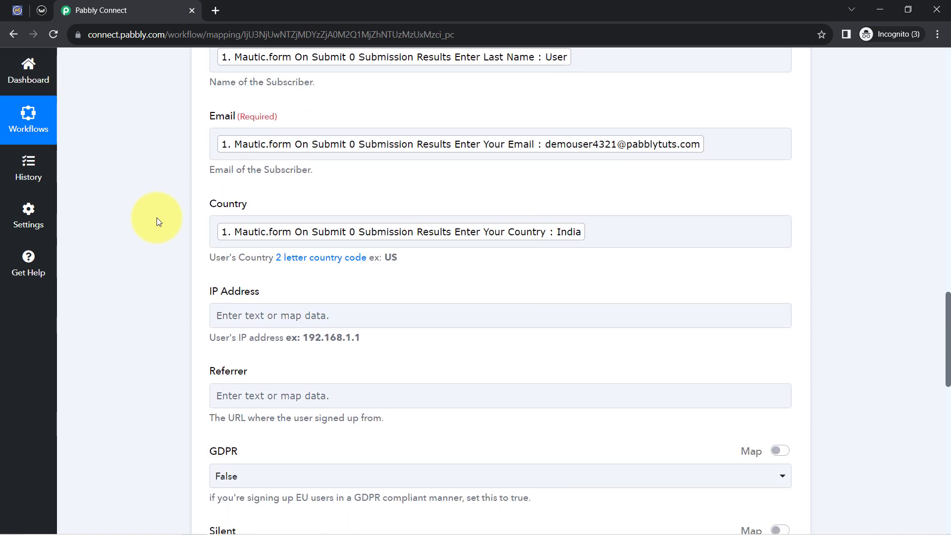
Look over the remaining subscriber fields, then check the subscribers of Sendy's New Submissions from Contact Form list
{"action": "scroll", "coordinate": [156, 218], "scroll_direction": "down", "scroll_amount": 9}
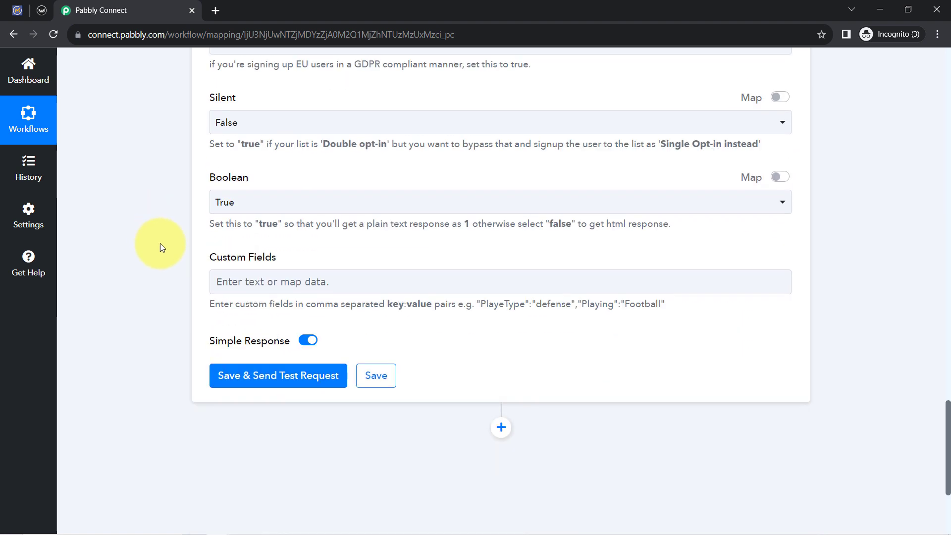
{"action": "scroll", "coordinate": [213, 280], "scroll_direction": "up", "scroll_amount": 12}
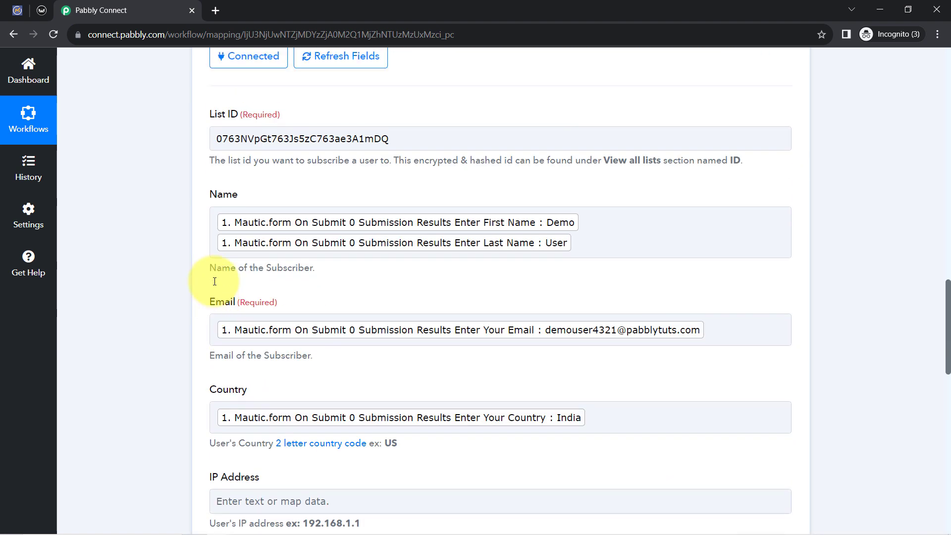
{"action": "scroll", "coordinate": [214, 281], "scroll_direction": "down", "scroll_amount": 11}
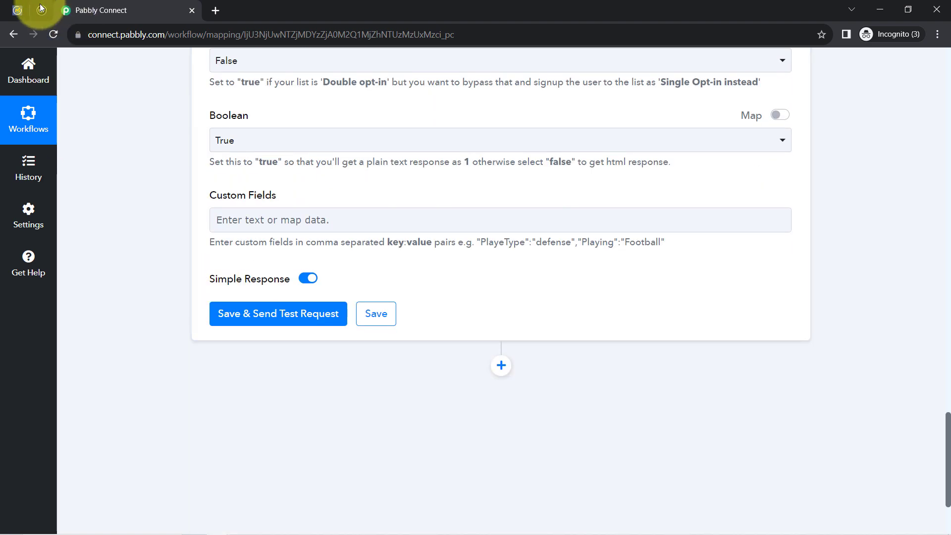
{"action": "left_click", "coordinate": [41, 9]}
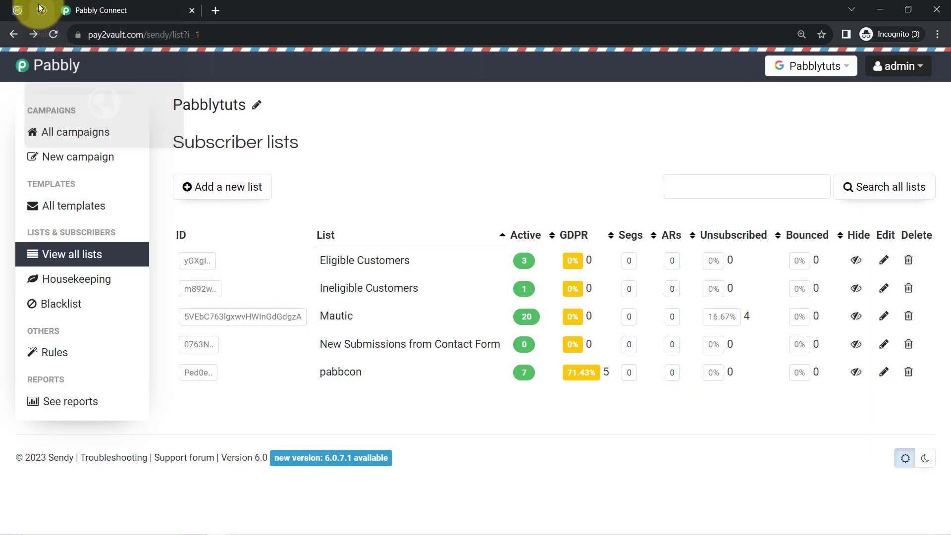
{"action": "left_click", "coordinate": [349, 346]}
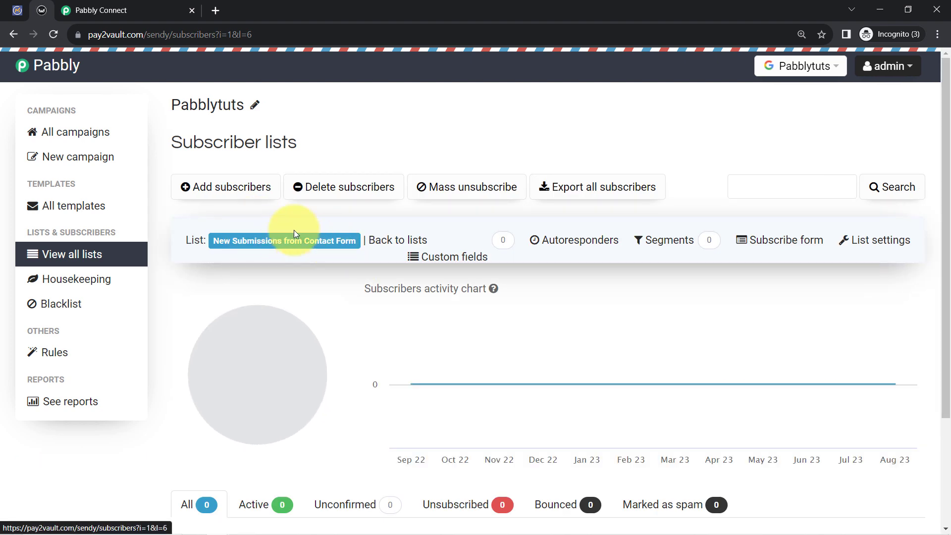
{"action": "scroll", "coordinate": [277, 274], "scroll_direction": "down", "scroll_amount": 3}
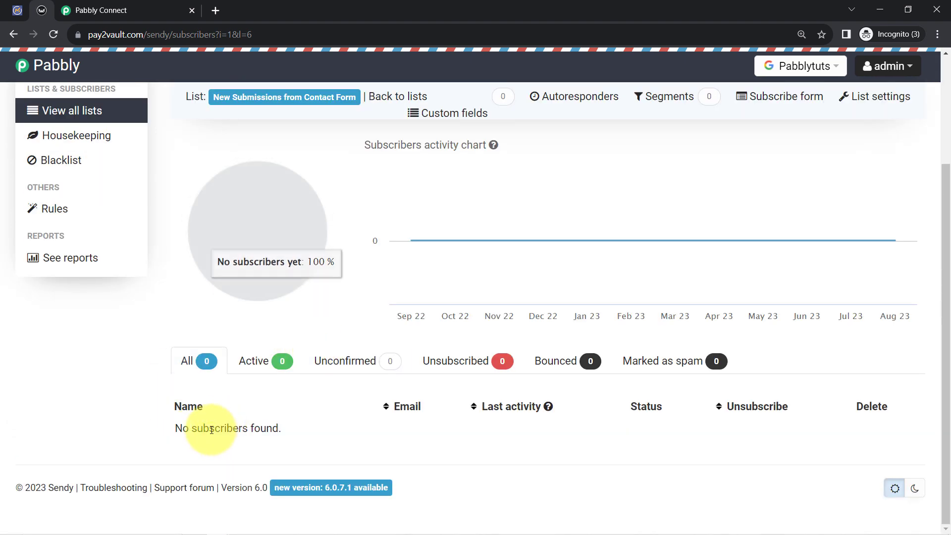
{"action": "left_click_drag", "start_coordinate": [209, 428], "coordinate": [273, 428]}
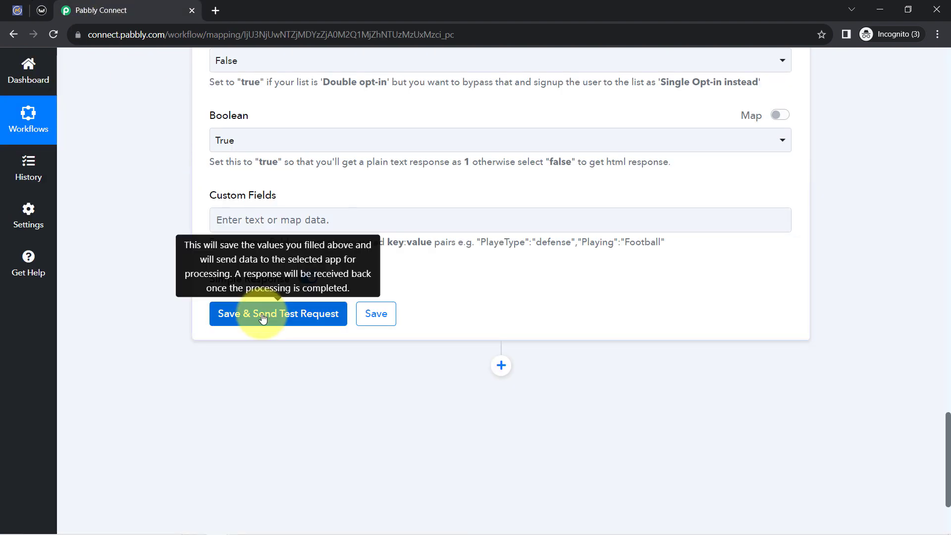
Return to Pabbly Connect, save the Add Subscriber action with a test request and read the received response
{"action": "left_click", "coordinate": [262, 316]}
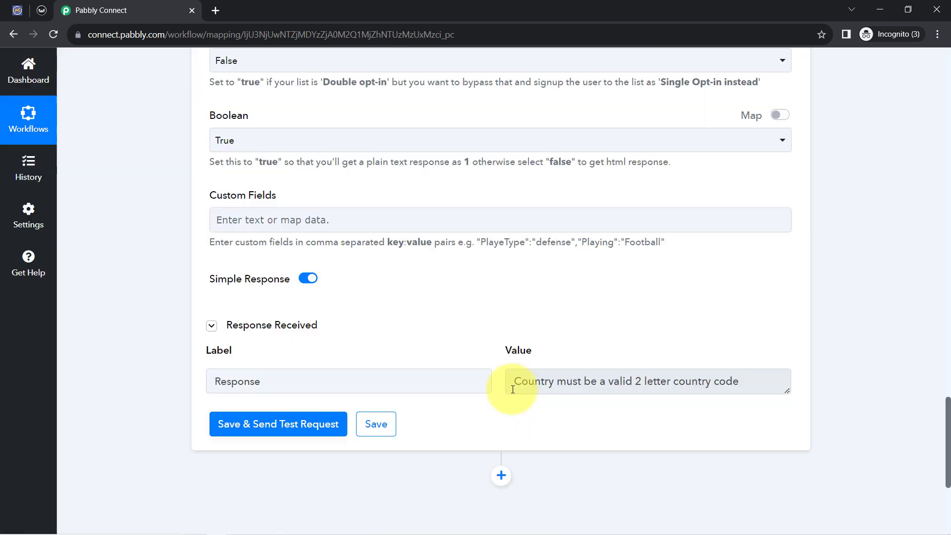
{"action": "left_click_drag", "start_coordinate": [535, 380], "coordinate": [676, 382]}
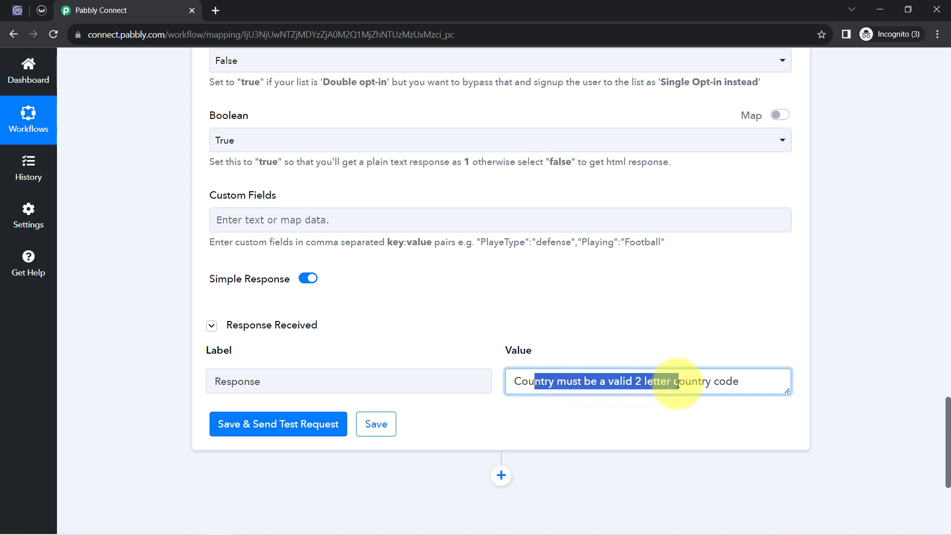
{"action": "scroll", "coordinate": [254, 237], "scroll_direction": "up", "scroll_amount": 4}
{"action": "scroll", "coordinate": [393, 407], "scroll_direction": "down", "scroll_amount": 1}
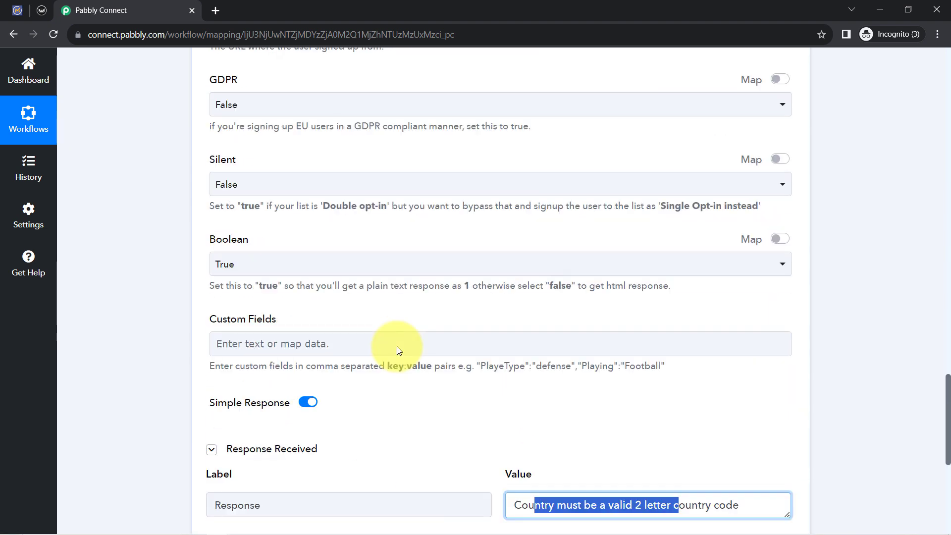
Replace the mapped value in the Country field with the two-letter code IN
{"action": "scroll", "coordinate": [393, 403], "scroll_direction": "up", "scroll_amount": 8}
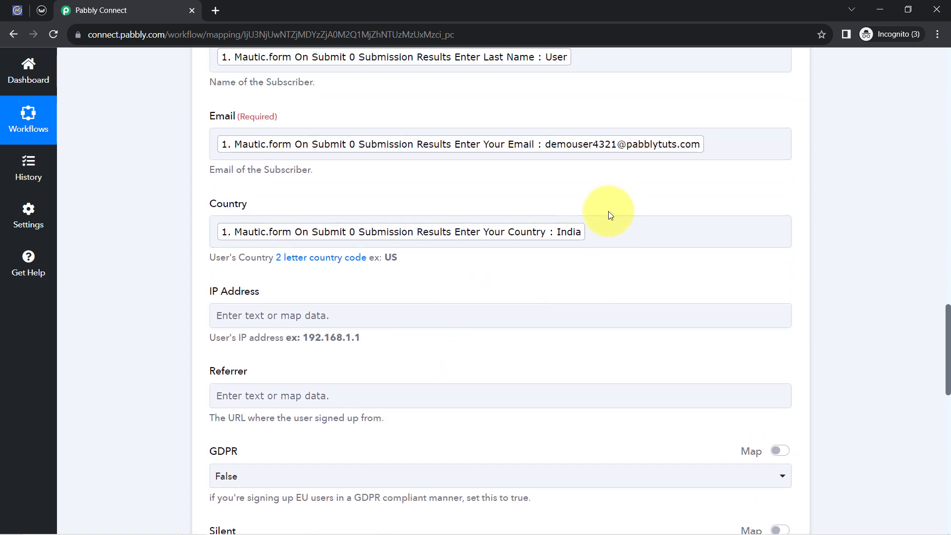
{"action": "left_click", "coordinate": [597, 225]}
{"action": "key", "text": "BackSpace"}
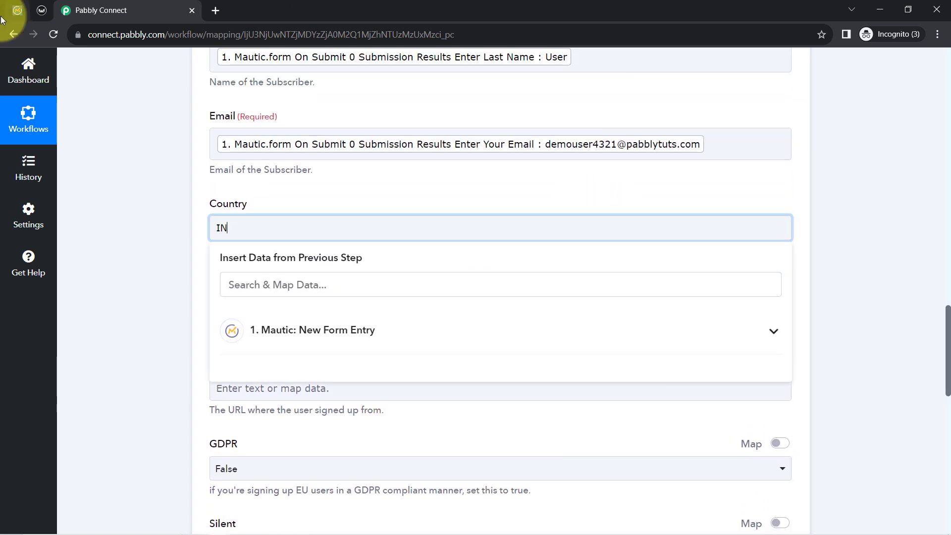
Leave the Country field, switch to Mautic's Contacts page and expand the Components section to view its entries
{"action": "left_click", "coordinate": [174, 228]}
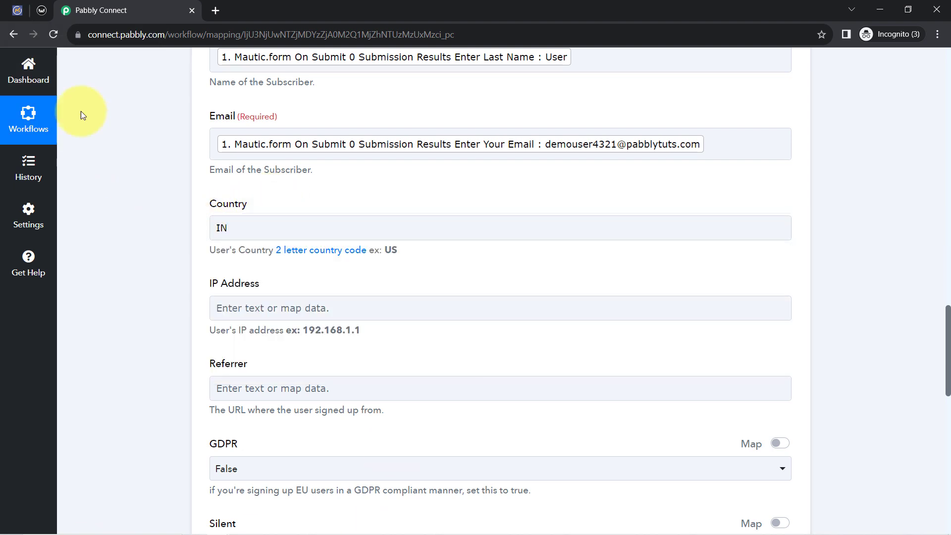
{"action": "left_click", "coordinate": [17, 10]}
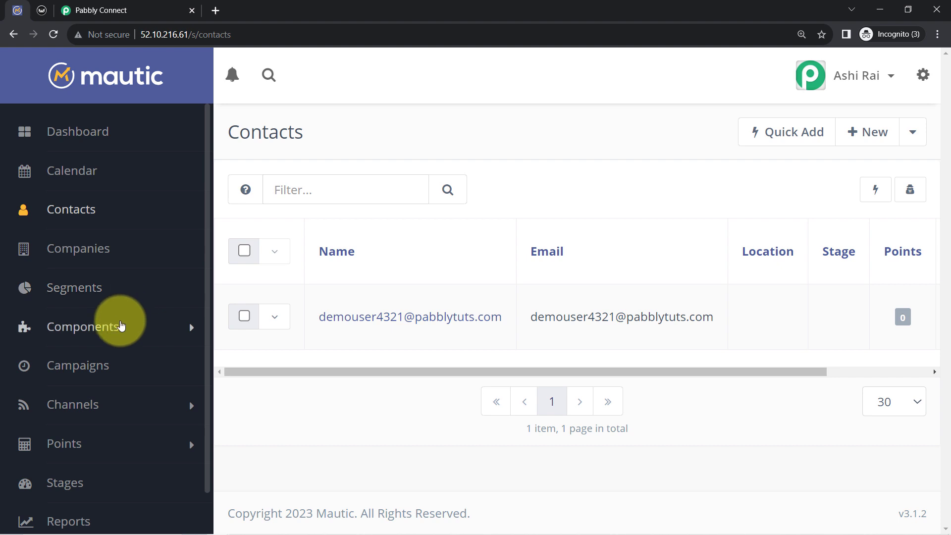
{"action": "left_click", "coordinate": [121, 326]}
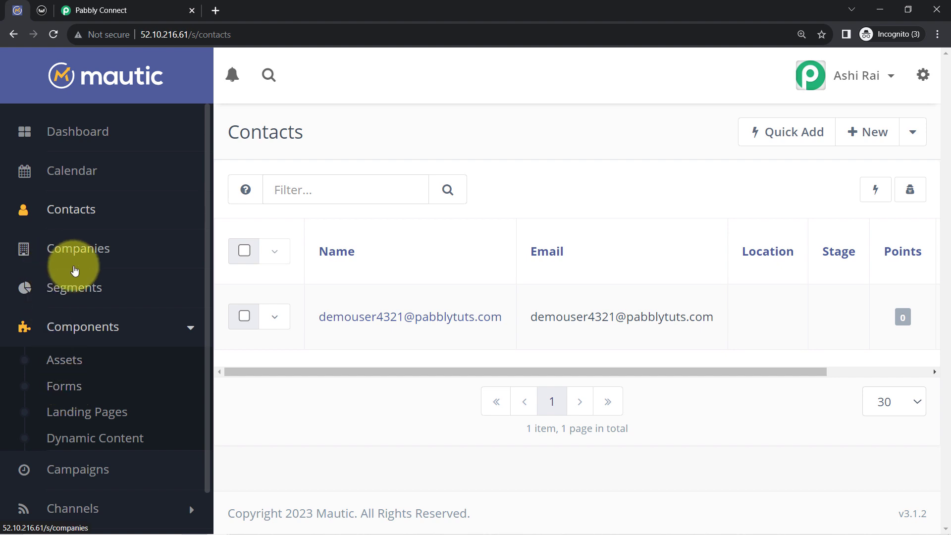
{"action": "left_click", "coordinate": [43, 9]}
Go back to Pabbly Connect and resend the Add Subscriber test request with country code IN, checking the response
{"action": "left_click", "coordinate": [132, 12]}
{"action": "scroll", "coordinate": [173, 214], "scroll_direction": "down", "scroll_amount": 2}
{"action": "scroll", "coordinate": [172, 214], "scroll_direction": "down", "scroll_amount": 8}
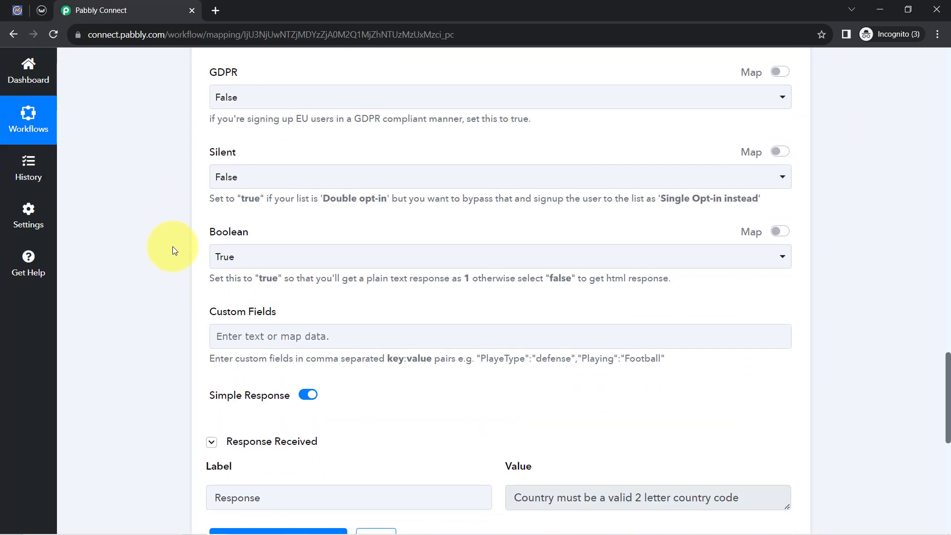
{"action": "left_click", "coordinate": [248, 241]}
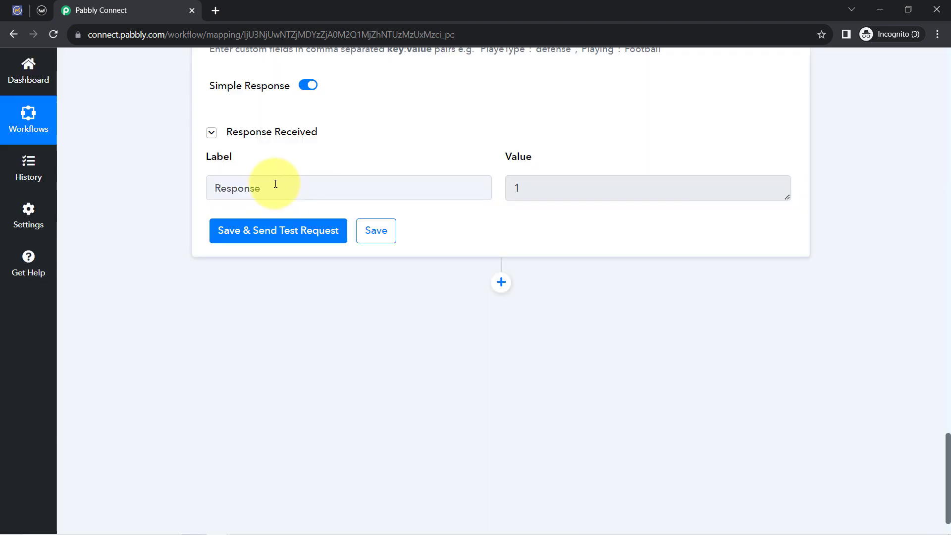
{"action": "double_click", "coordinate": [275, 184]}
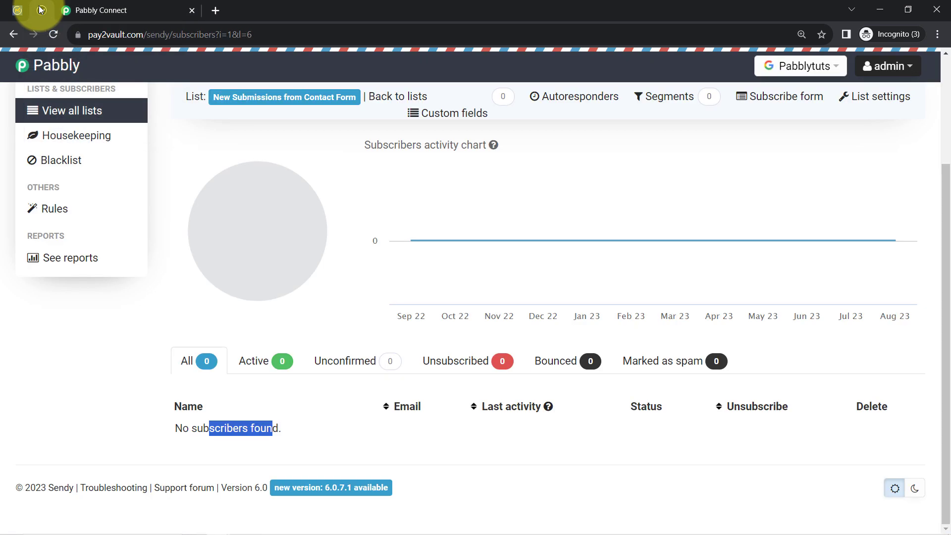
Switch to Sendy, reload the New Submissions from Contact Form list and check its subscriber entries
{"action": "left_click", "coordinate": [40, 9]}
{"action": "left_click", "coordinate": [53, 31]}
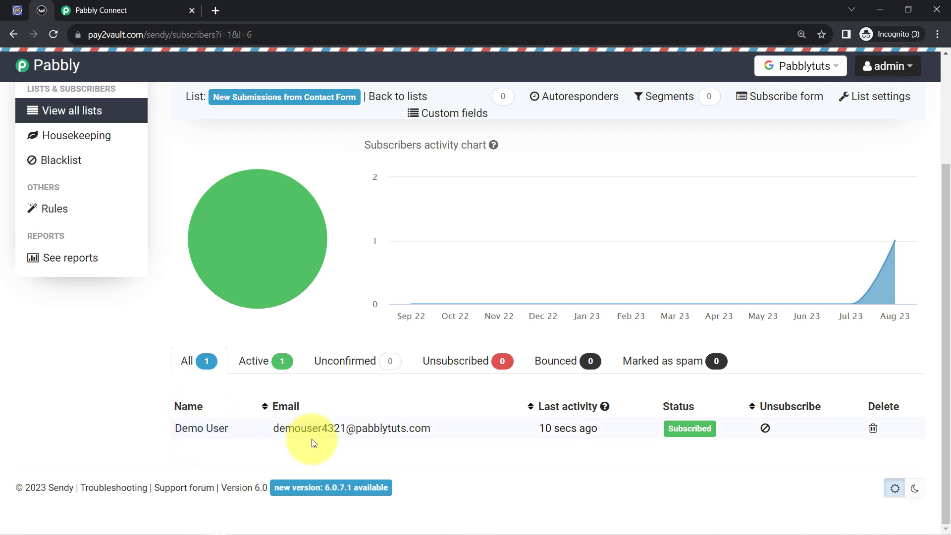
{"action": "double_click", "coordinate": [155, 40]}
{"action": "left_click", "coordinate": [150, 427]}
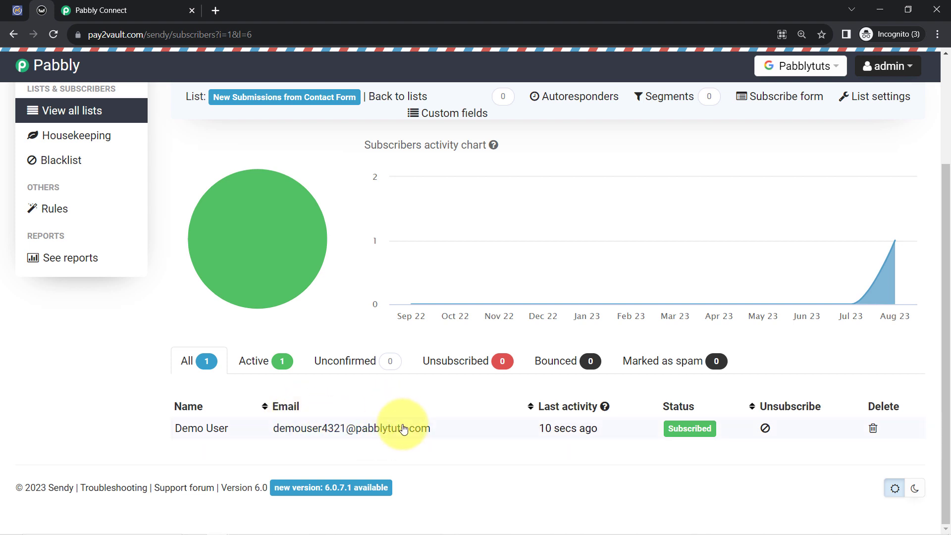
Open the new subscriber's info, review the country, last activity and opt-in method, and close it
{"action": "left_click", "coordinate": [213, 430]}
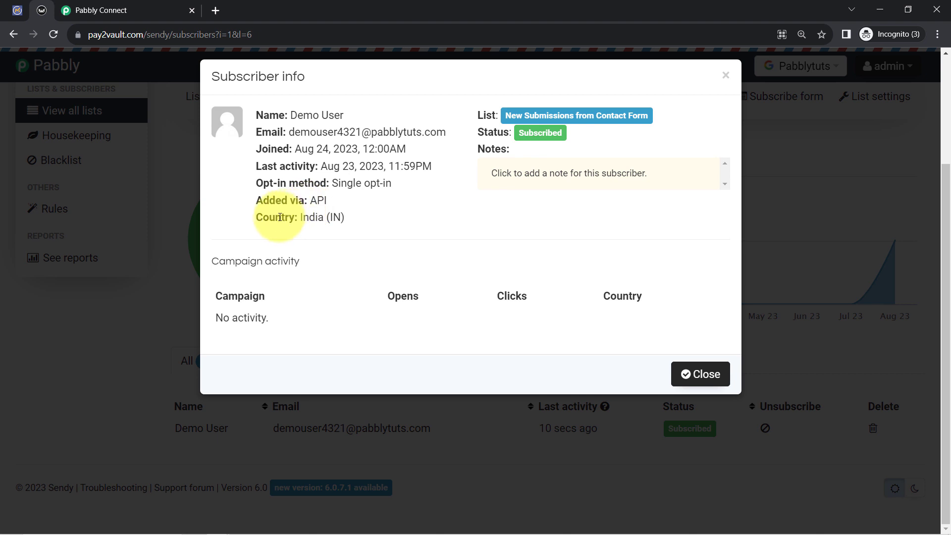
{"action": "left_click_drag", "start_coordinate": [275, 218], "coordinate": [340, 218]}
{"action": "left_click_drag", "start_coordinate": [278, 166], "coordinate": [373, 168]}
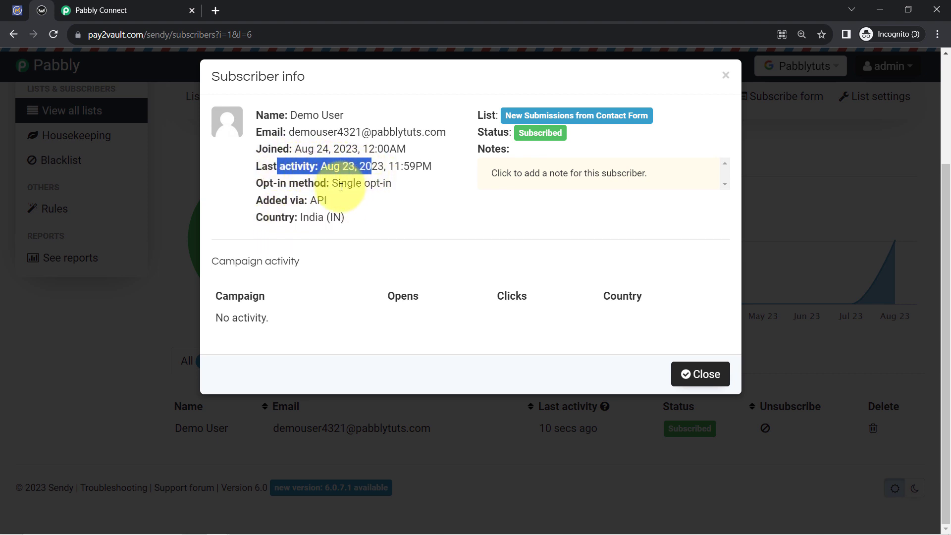
{"action": "left_click_drag", "start_coordinate": [297, 183], "coordinate": [376, 184]}
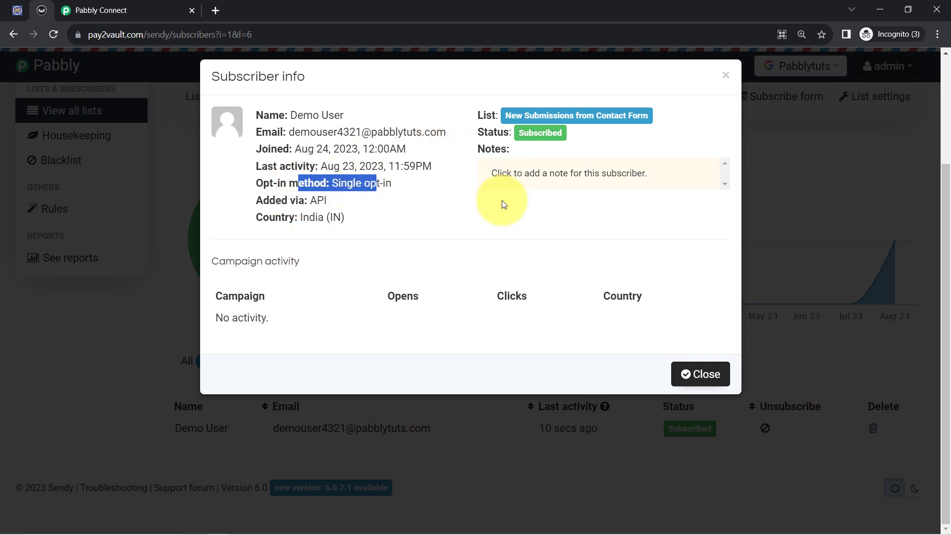
{"action": "left_click", "coordinate": [725, 78]}
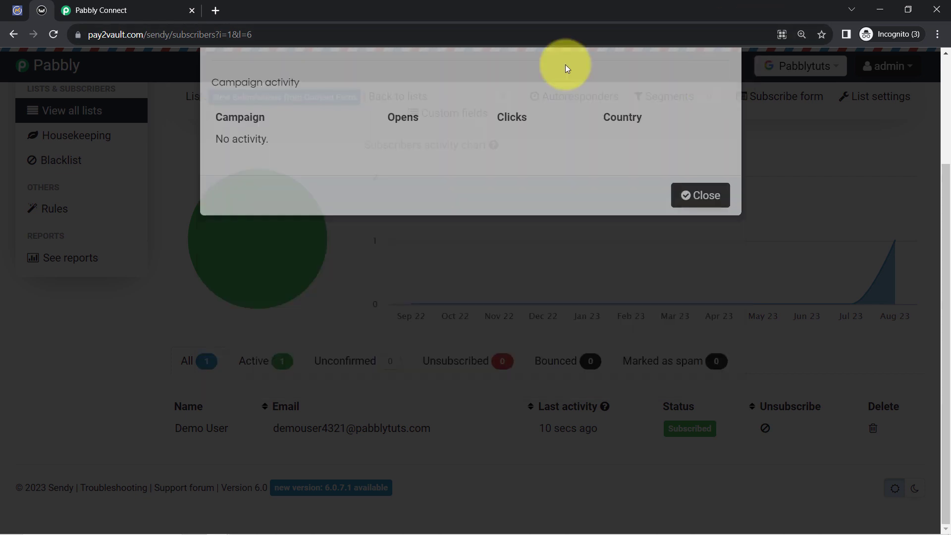
Return to the Pabbly Connect workflow and collapse both the Mautic trigger and the Sendy action
{"action": "left_click", "coordinate": [17, 10]}
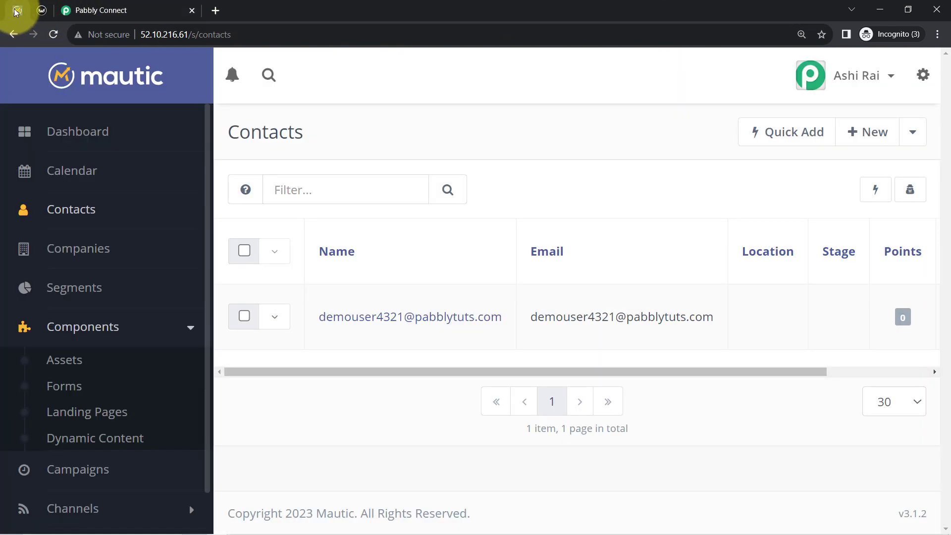
{"action": "left_click", "coordinate": [42, 11]}
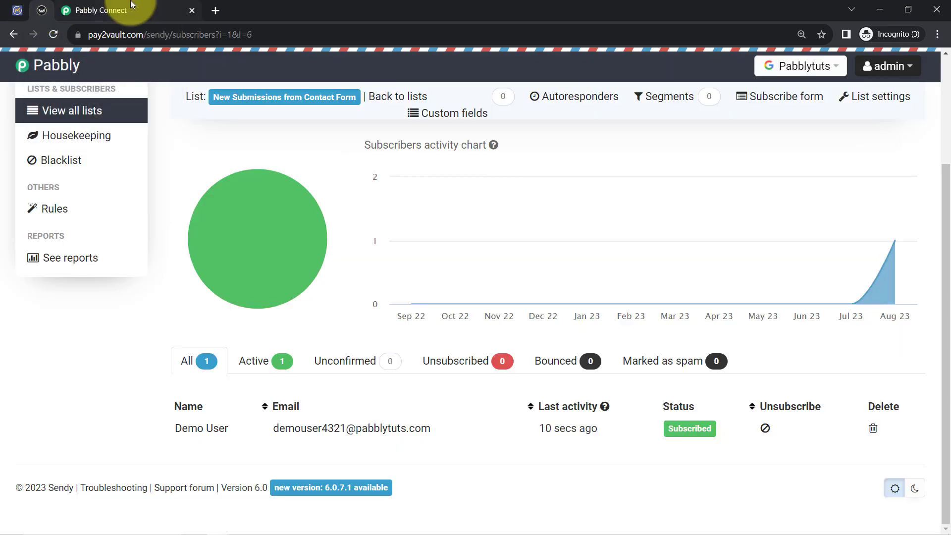
{"action": "left_click", "coordinate": [153, 11]}
{"action": "scroll", "coordinate": [164, 174], "scroll_direction": "up", "scroll_amount": 10}
{"action": "scroll", "coordinate": [164, 172], "scroll_direction": "up", "scroll_amount": 15}
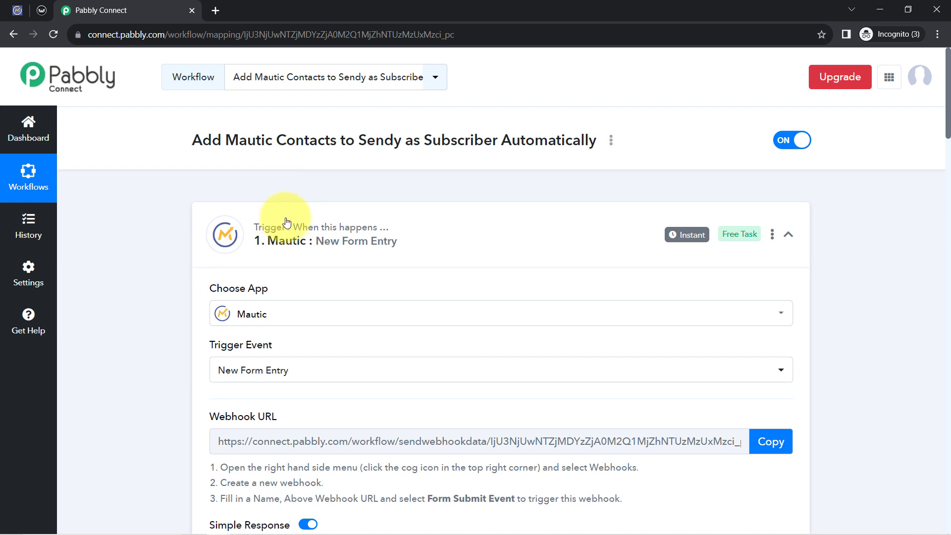
{"action": "left_click", "coordinate": [270, 218]}
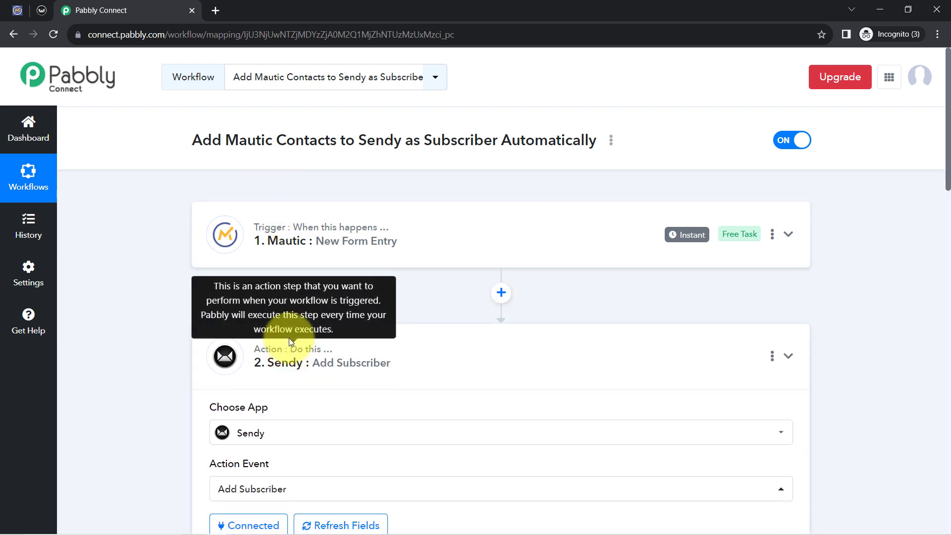
{"action": "left_click", "coordinate": [289, 338]}
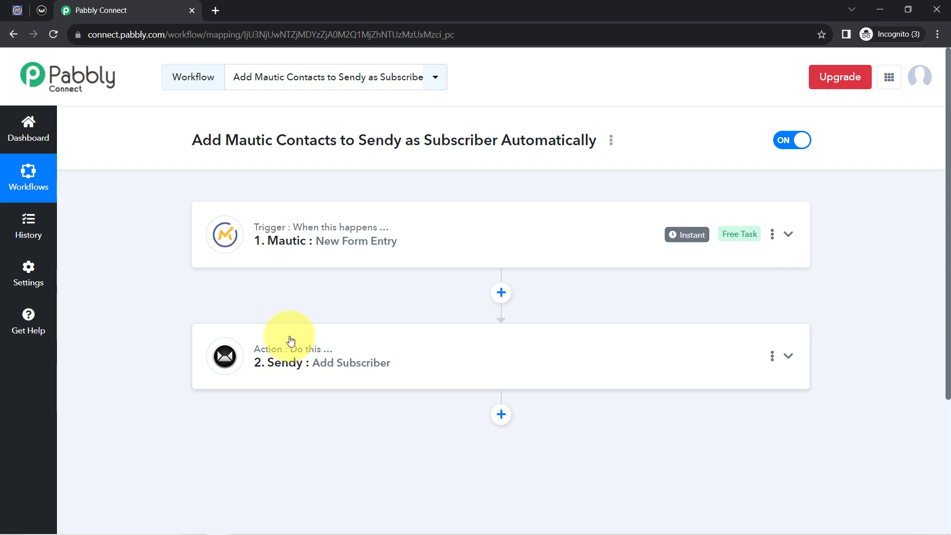
Open the workflow's sharing options, copy its share link and close the Share Workflow dialog
{"action": "left_click", "coordinate": [612, 141]}
{"action": "left_click", "coordinate": [498, 204]}
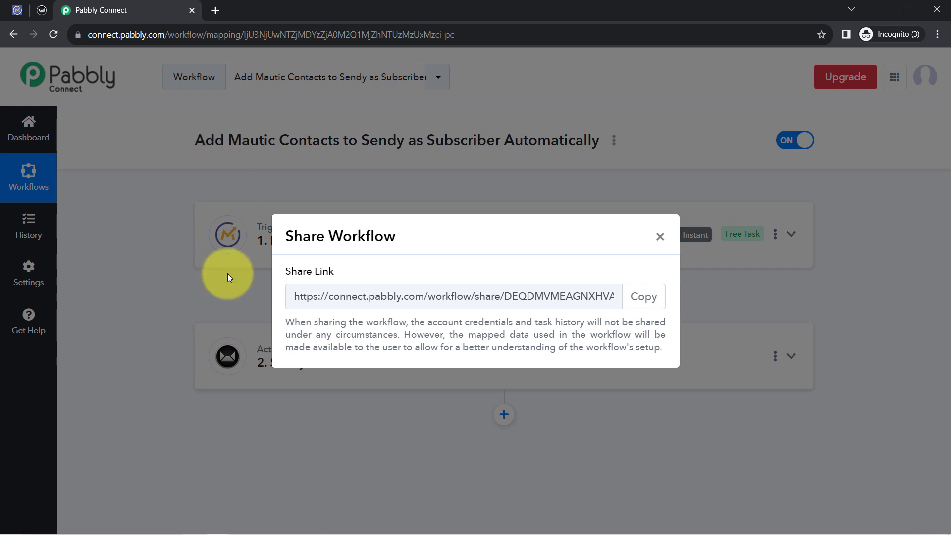
{"action": "left_click", "coordinate": [642, 297]}
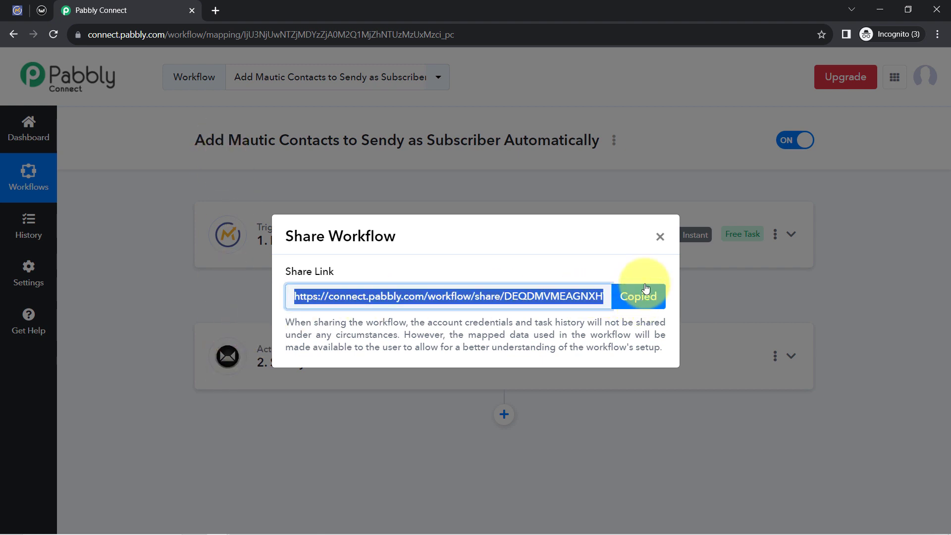
{"action": "left_click", "coordinate": [659, 236]}
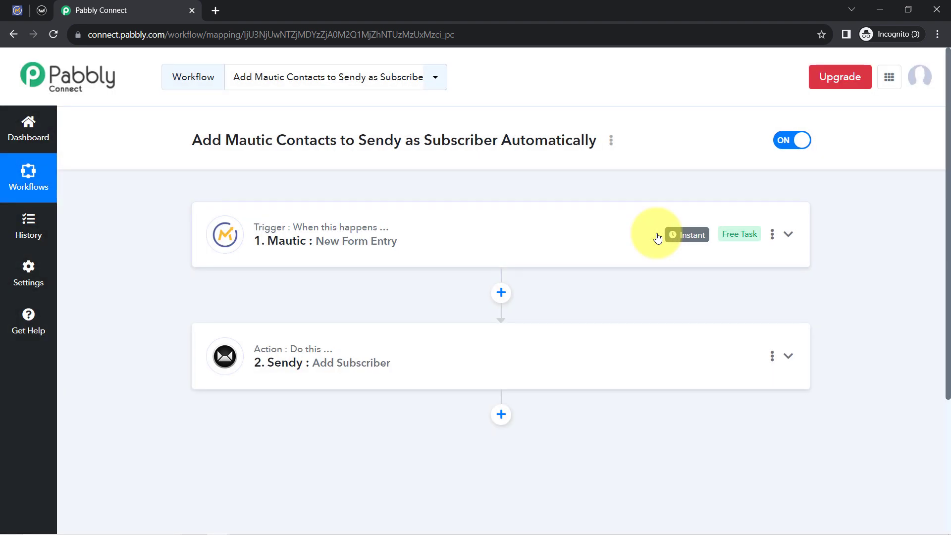